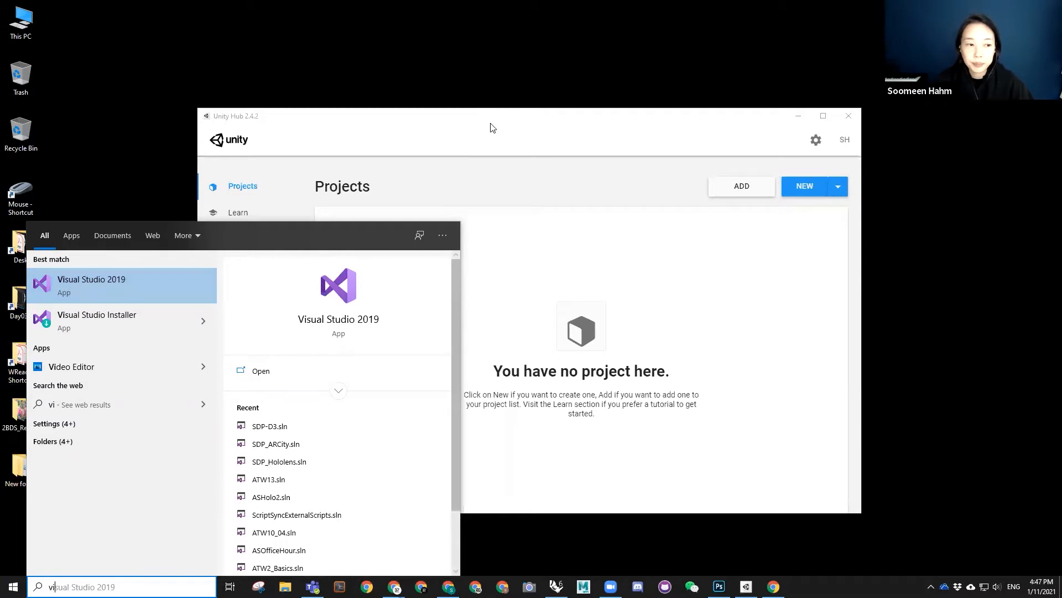
- Review the installed Unity versions and the available modules for version 2019.4.17f1, and return to the project list
key(Return)
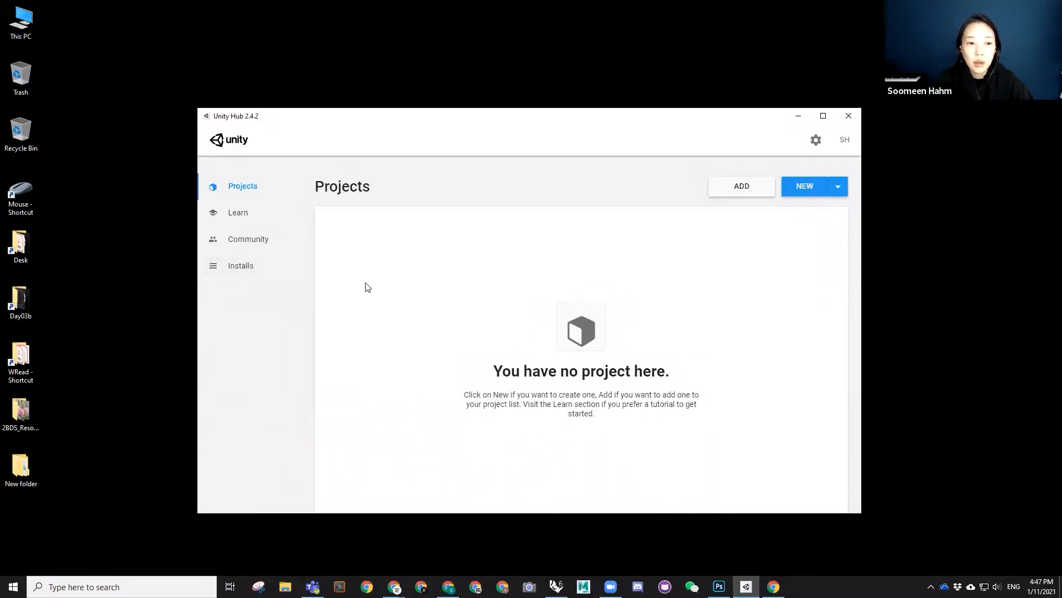
click(234, 269)
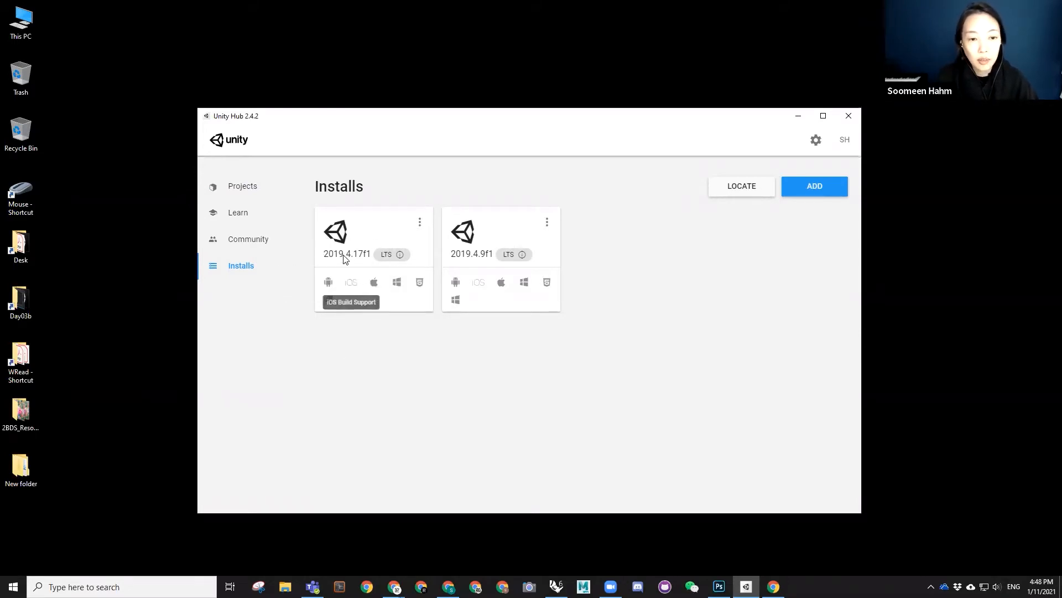
mouse_move(356, 261)
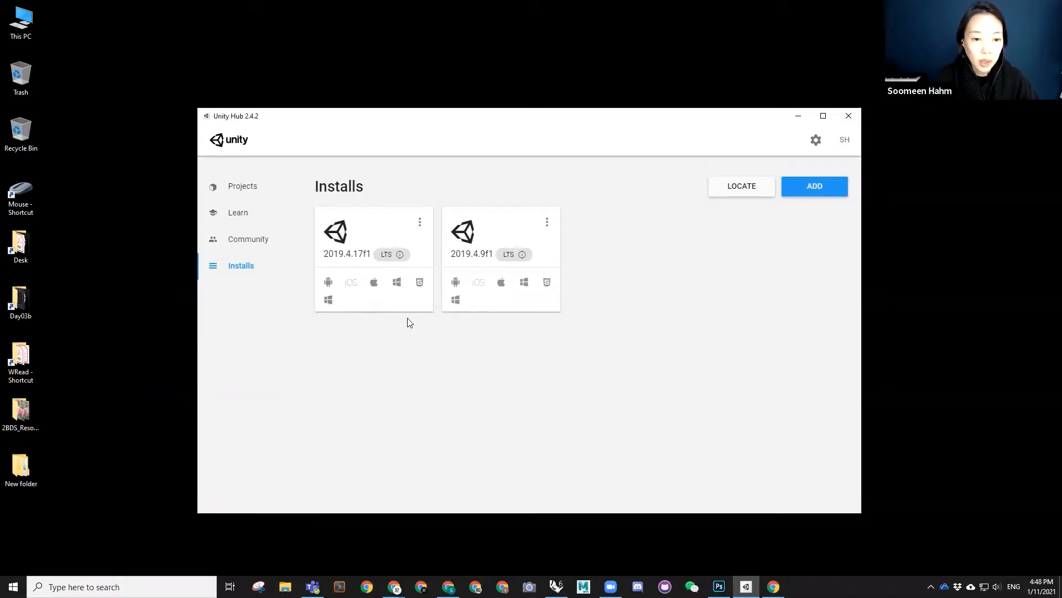
click(421, 222)
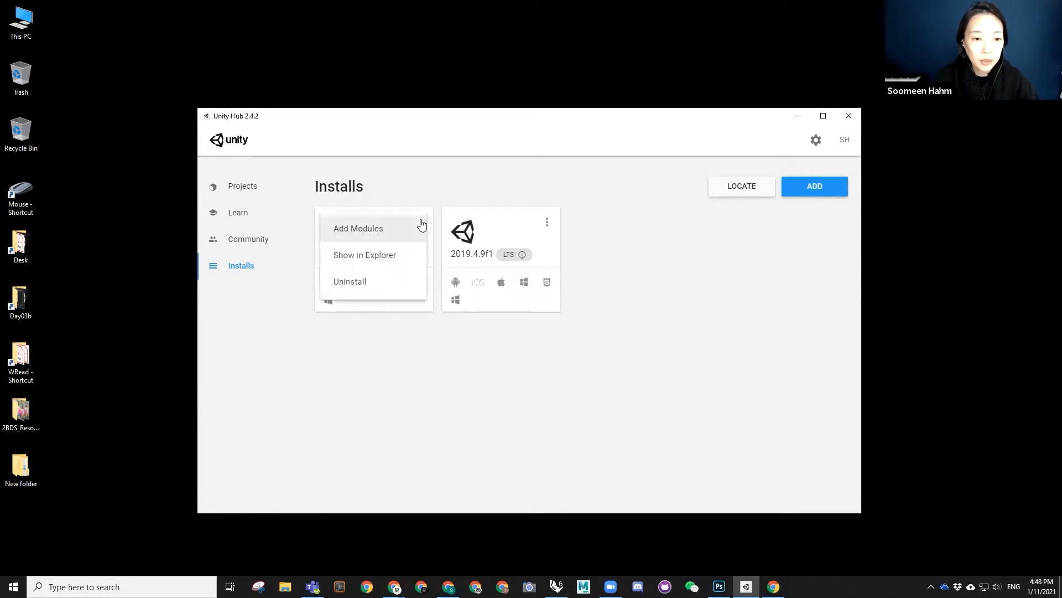
click(420, 189)
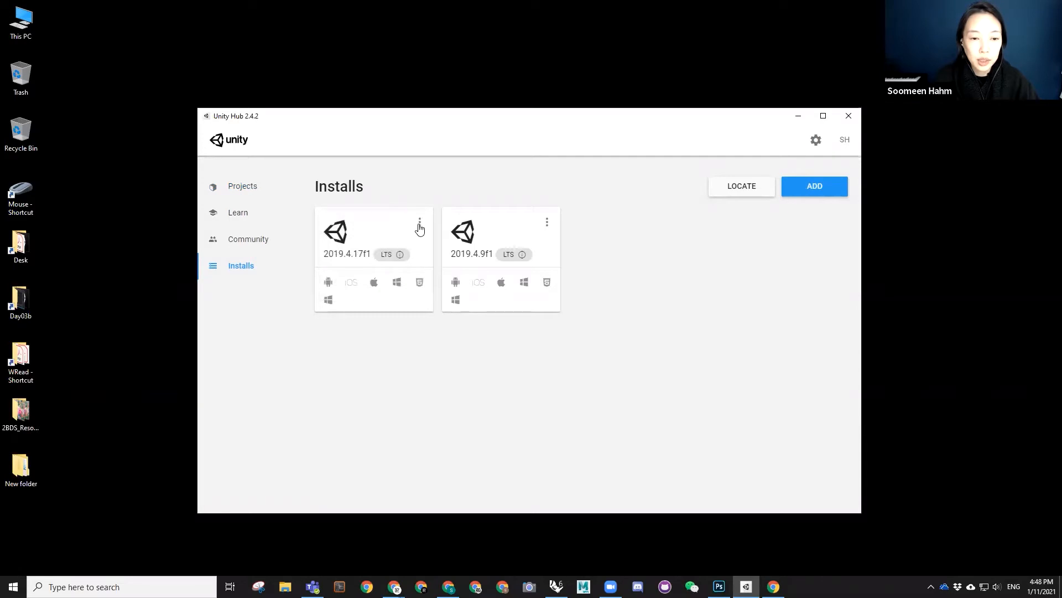
click(420, 224)
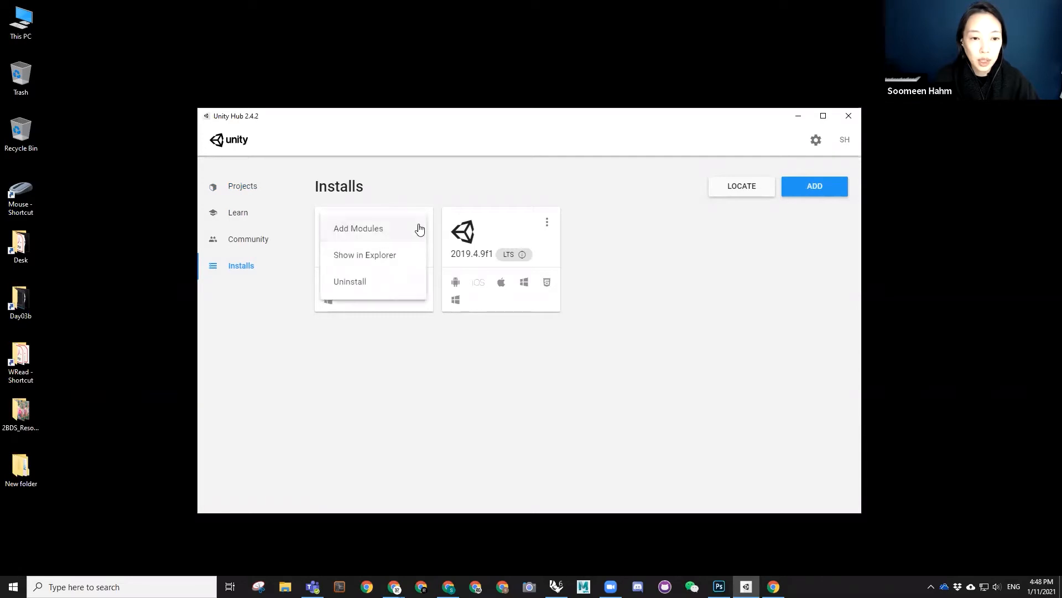
click(370, 229)
scroll(452, 291, down, 1)
scroll(452, 295, down, 3)
scroll(463, 335, up, 1)
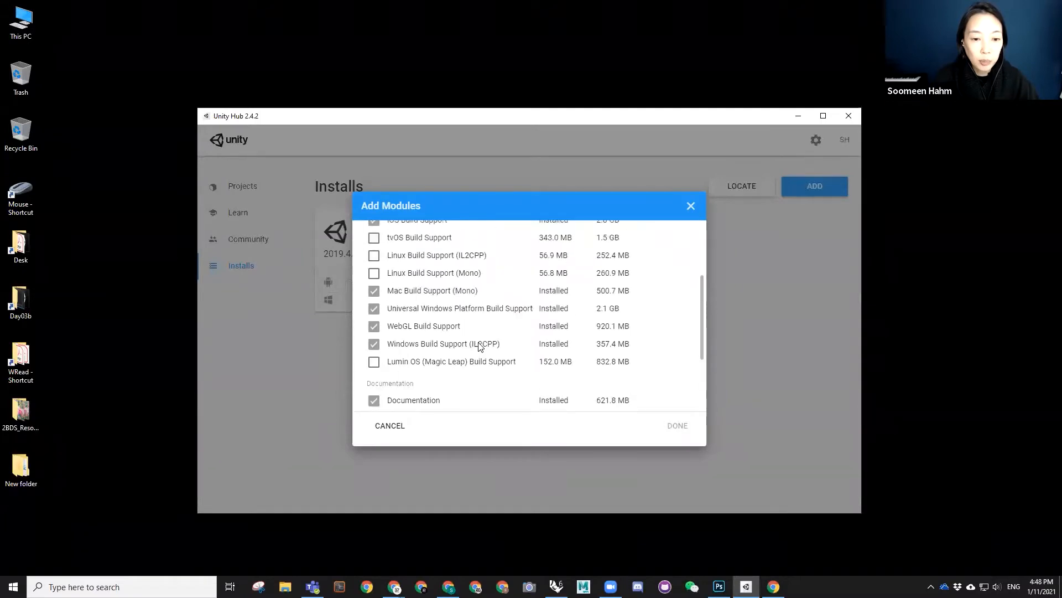
scroll(503, 340, up, 2)
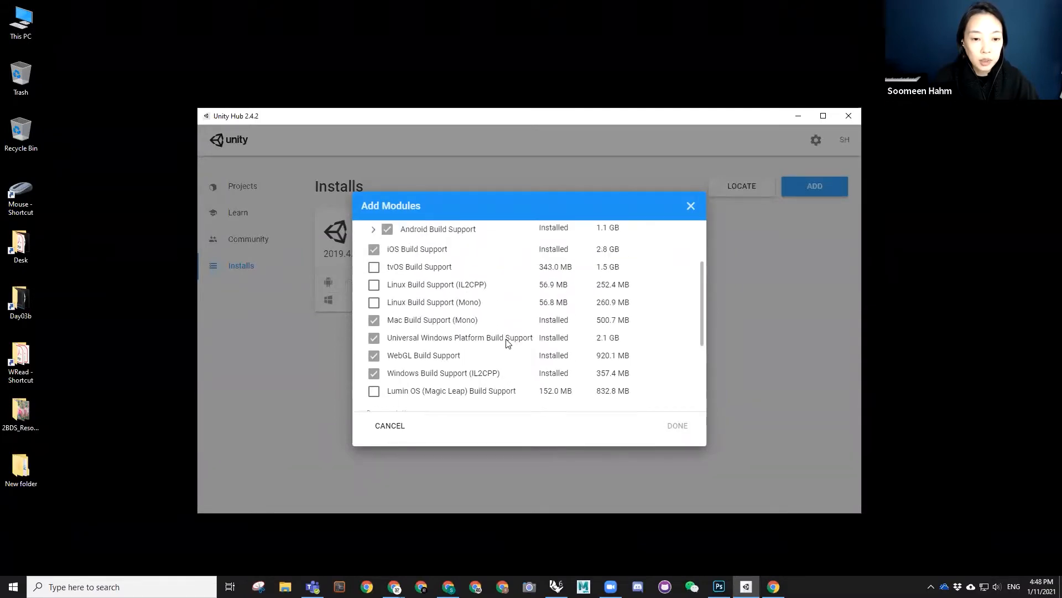
scroll(495, 299, down, 5)
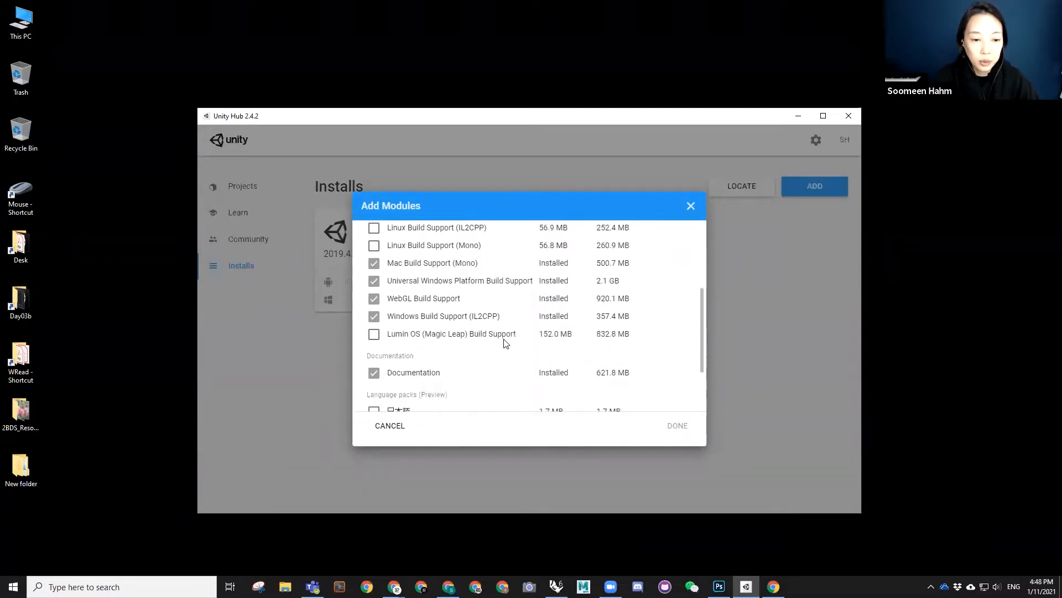
scroll(503, 344, up, 3)
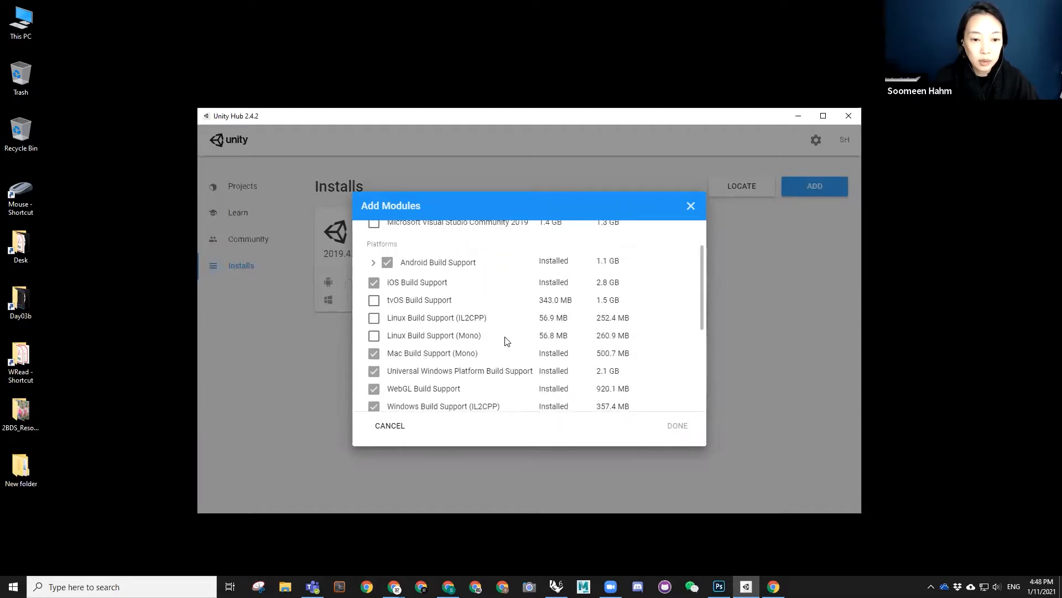
scroll(505, 340, down, 2)
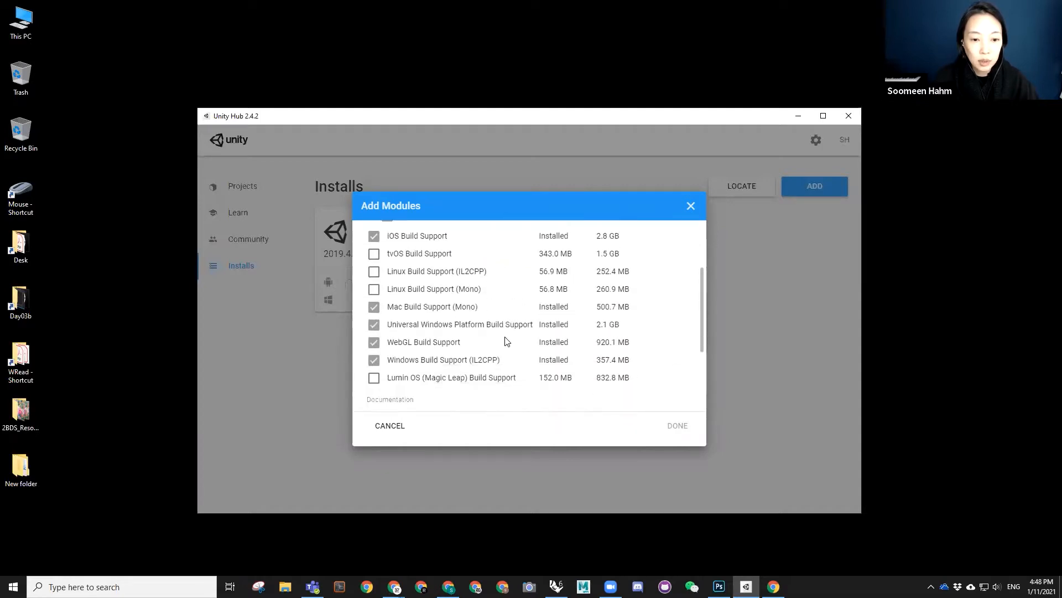
click(691, 207)
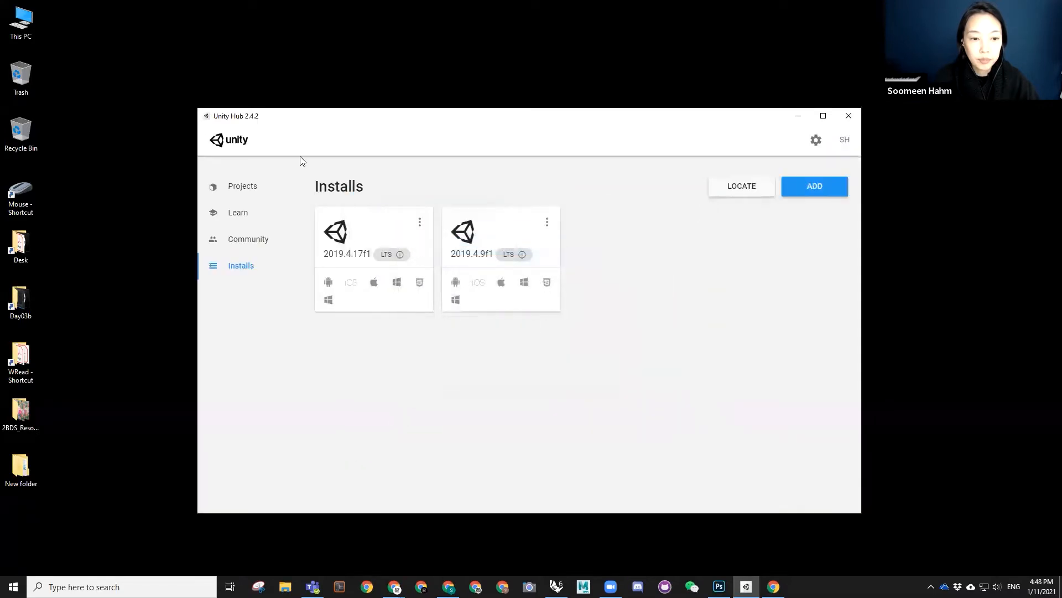
click(236, 193)
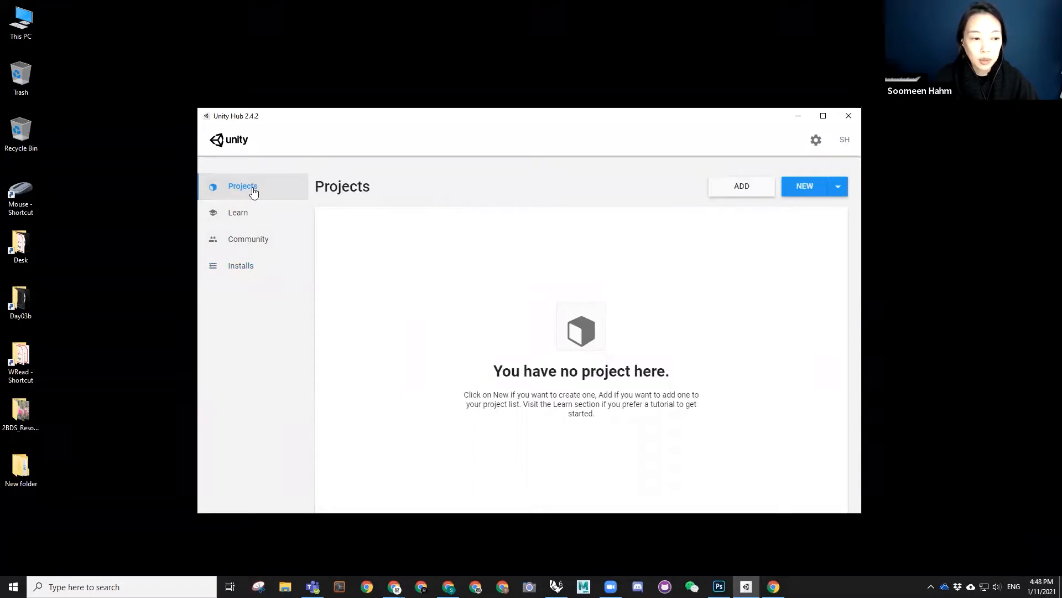
- Check the contents of New folder on the desktop and move that folder to the Trash
double_click(24, 479)
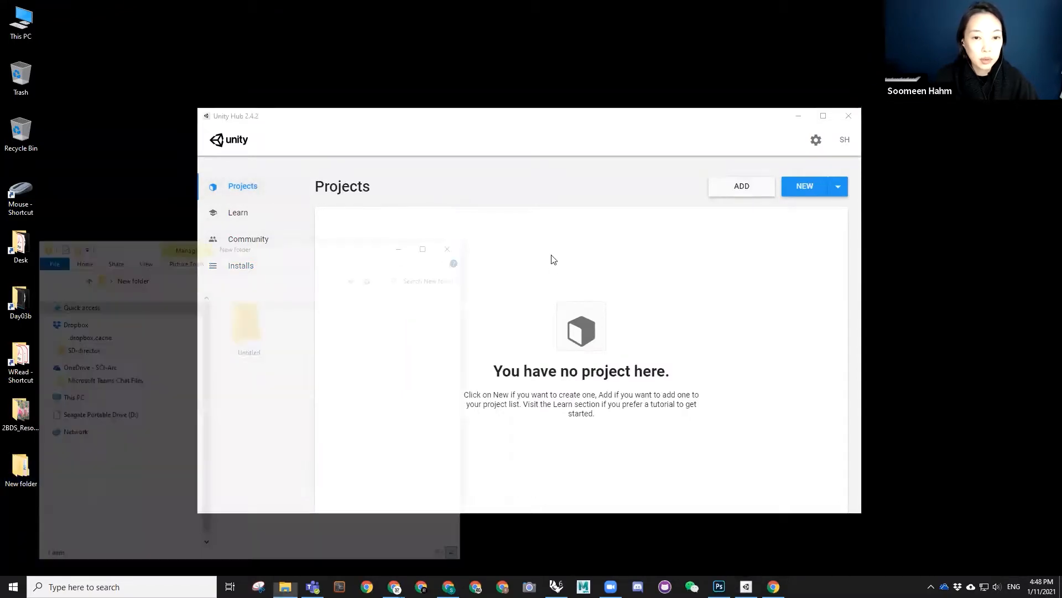
click(455, 244)
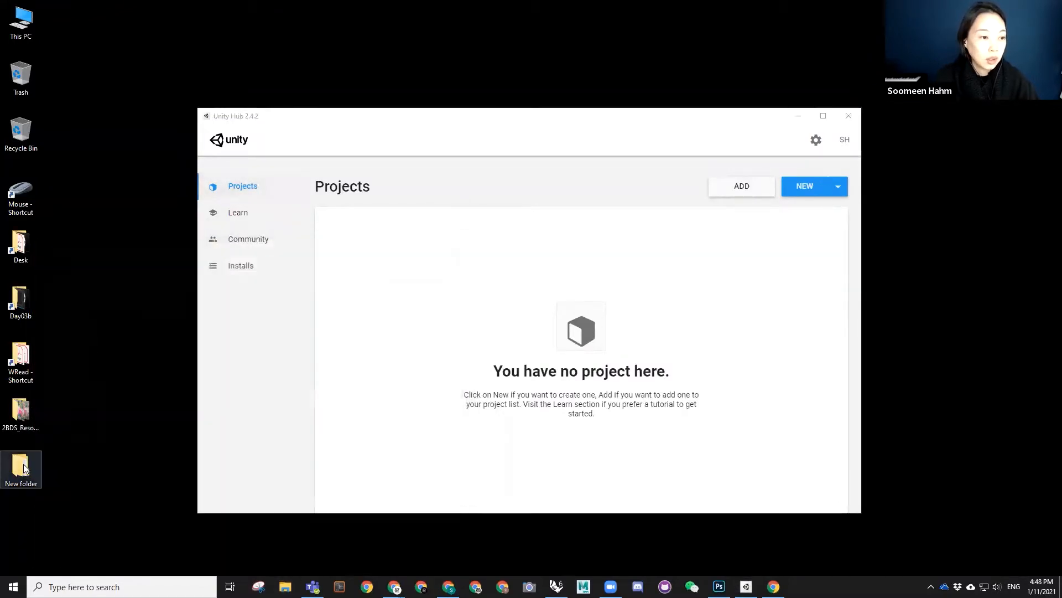
drag(22, 470, 17, 76)
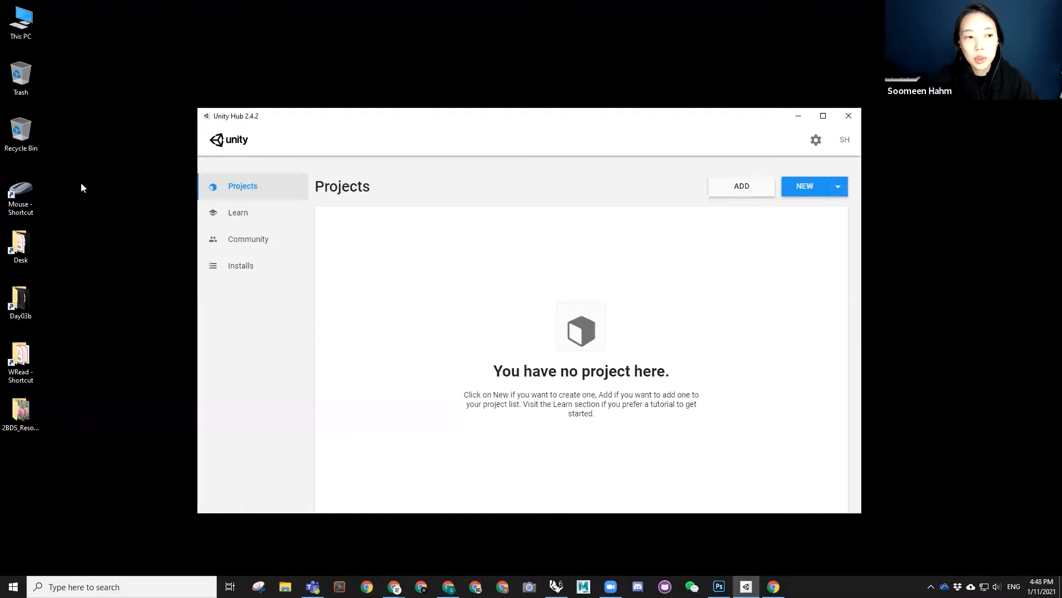
- Start a new project with Unity 2019.4.17f1 and look through the available templates, keeping the 3D template
click(840, 191)
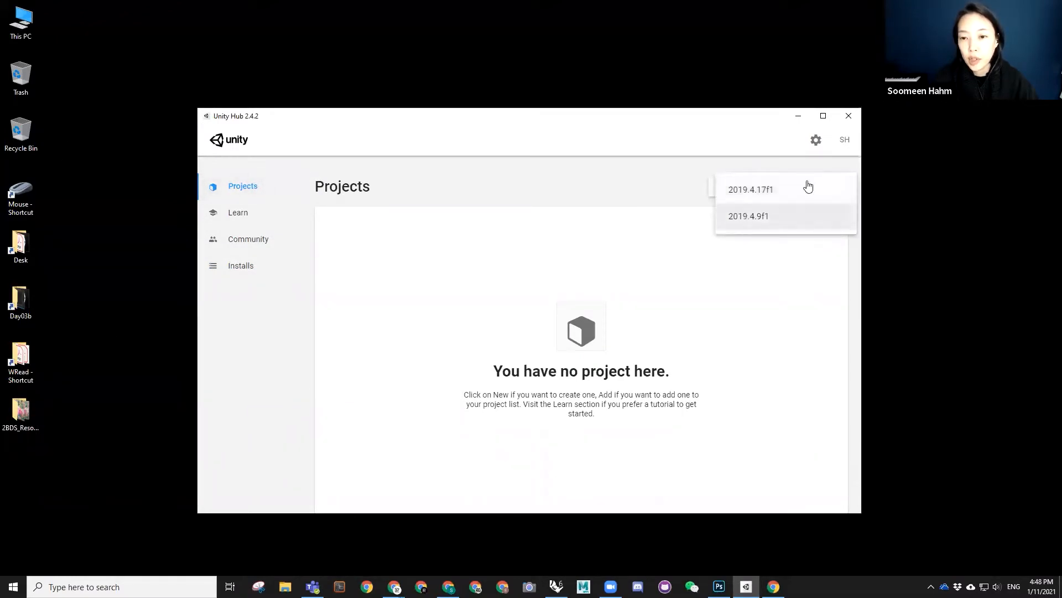
click(846, 195)
click(841, 189)
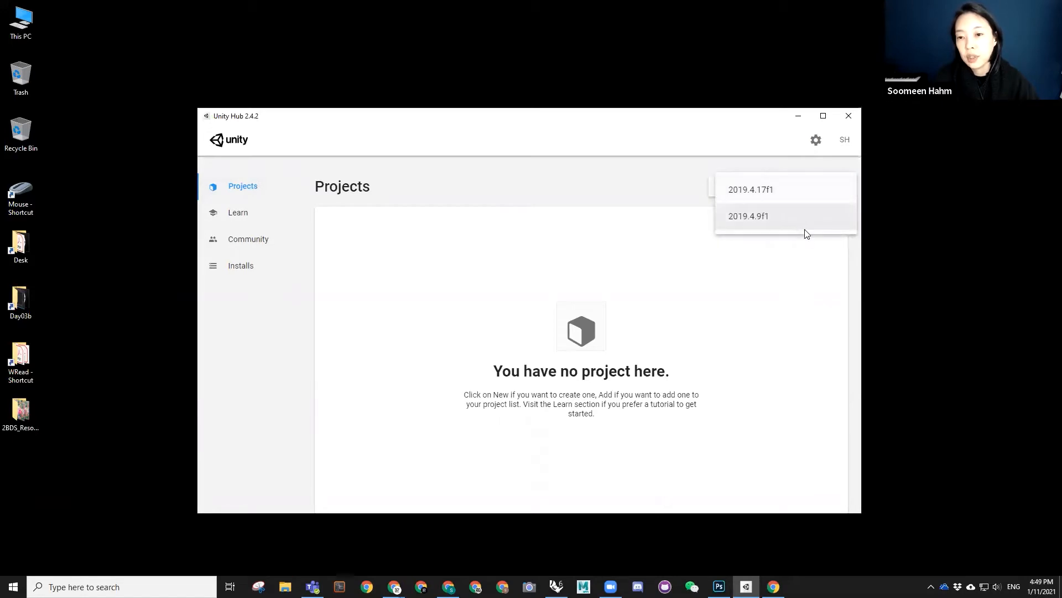
click(744, 195)
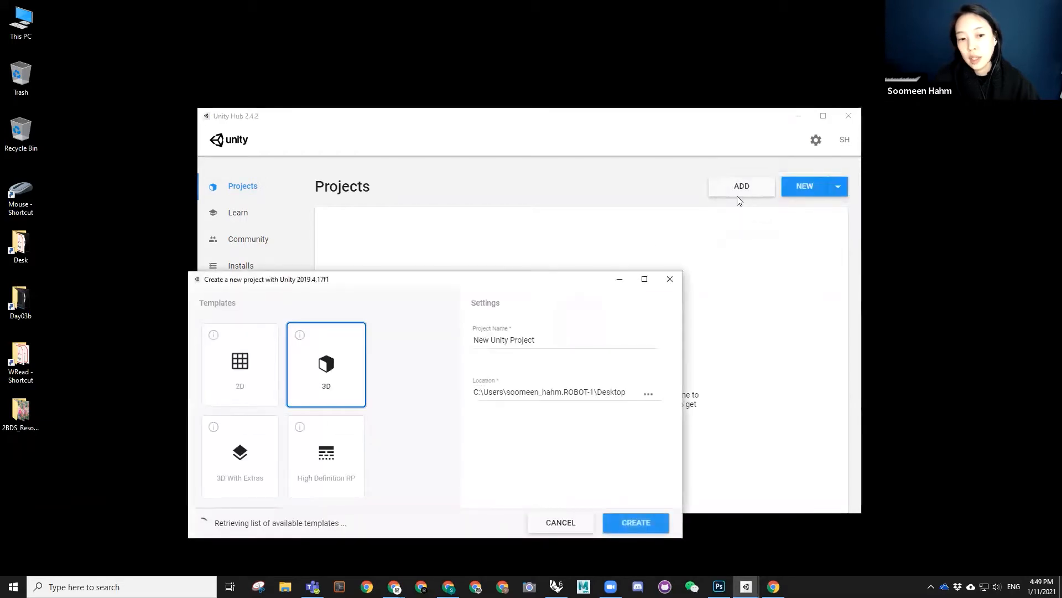
drag(532, 276, 556, 263)
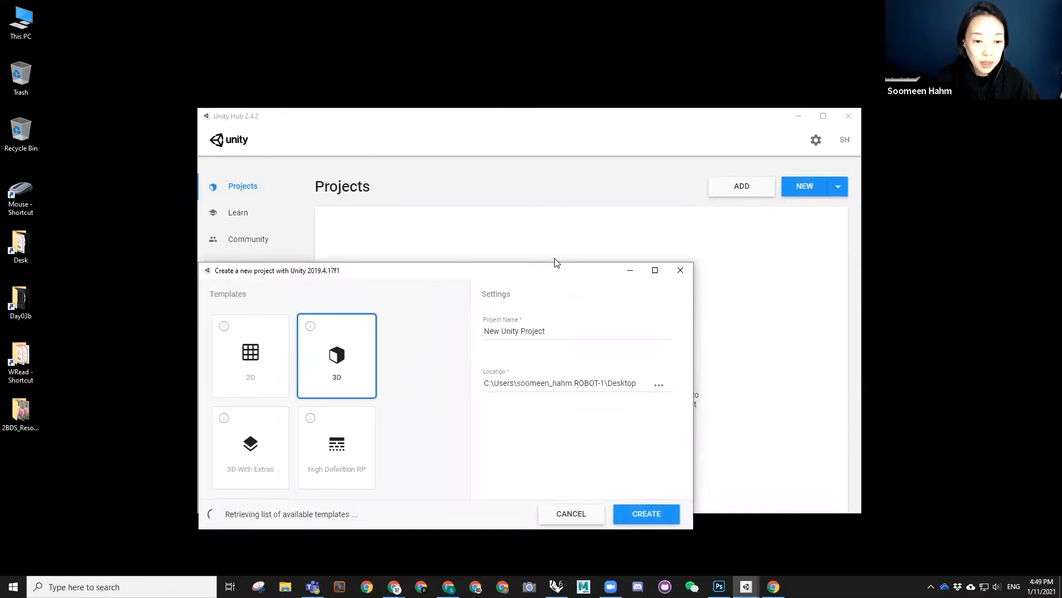
drag(555, 259, 638, 215)
scroll(444, 362, down, 3)
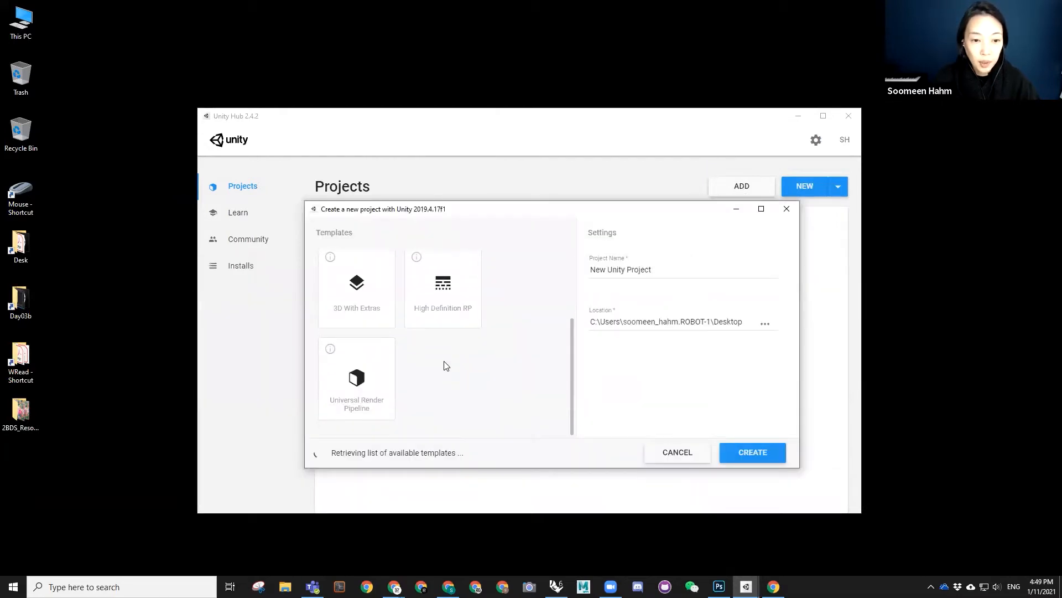
scroll(444, 364, up, 3)
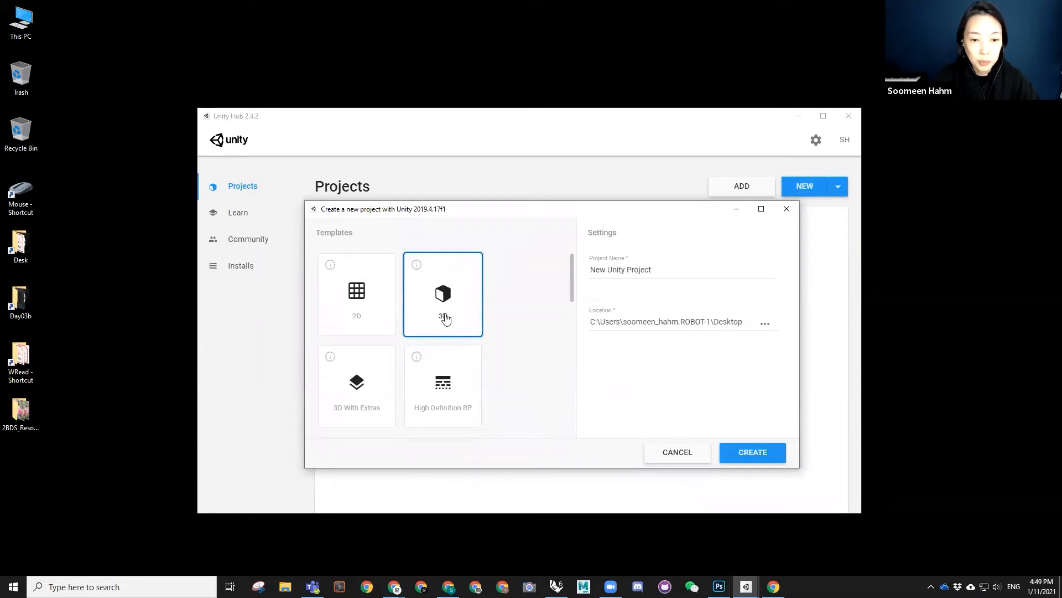
- Name the project ResolutionEarth and create it with the Desktop as its location
click(765, 325)
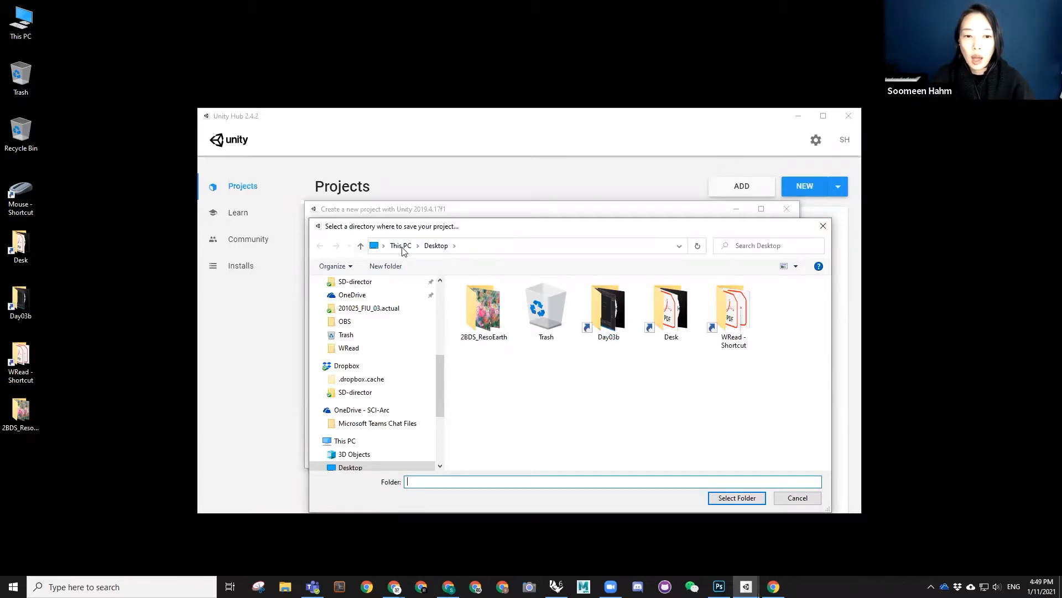
click(823, 226)
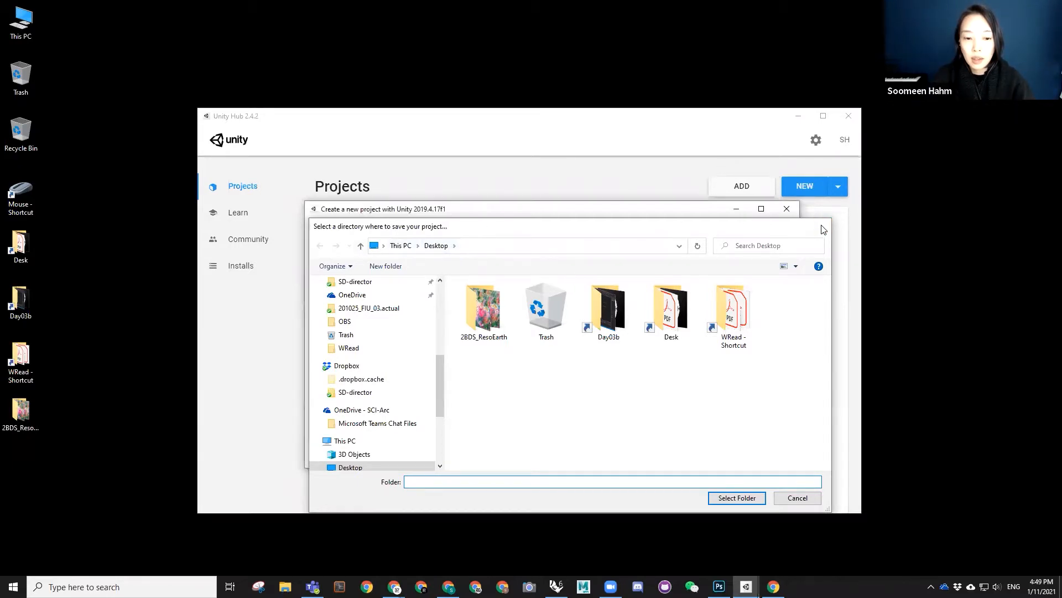
click(621, 270)
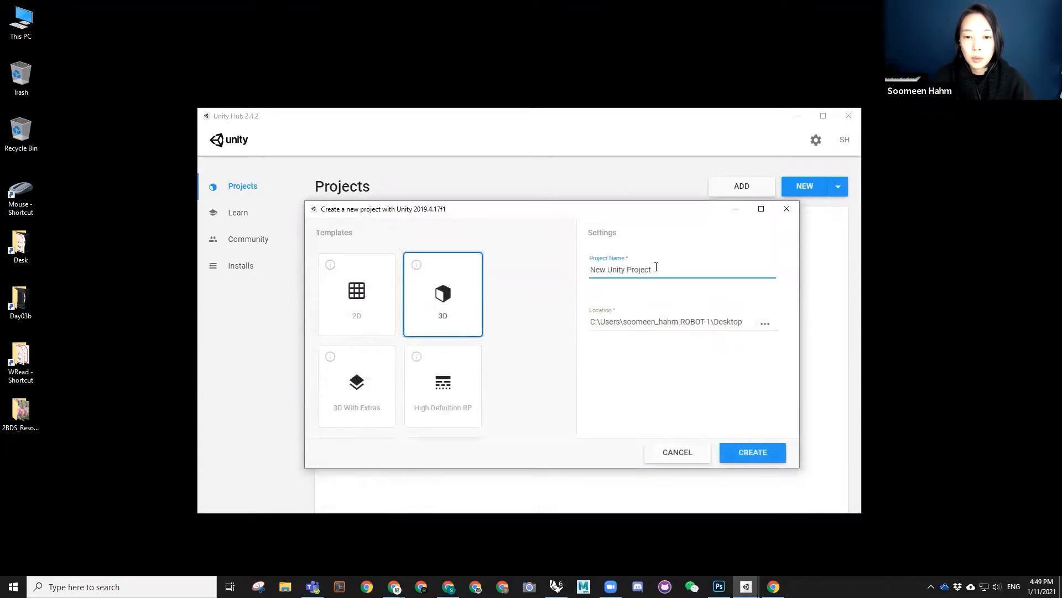
drag(657, 267, 566, 268)
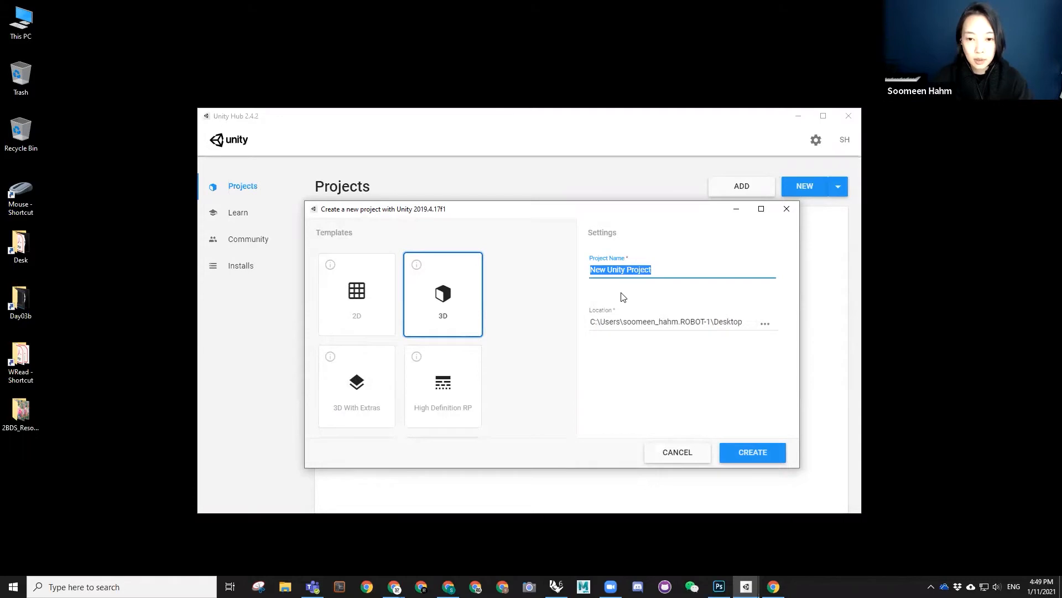
text(ResolutionEarth)
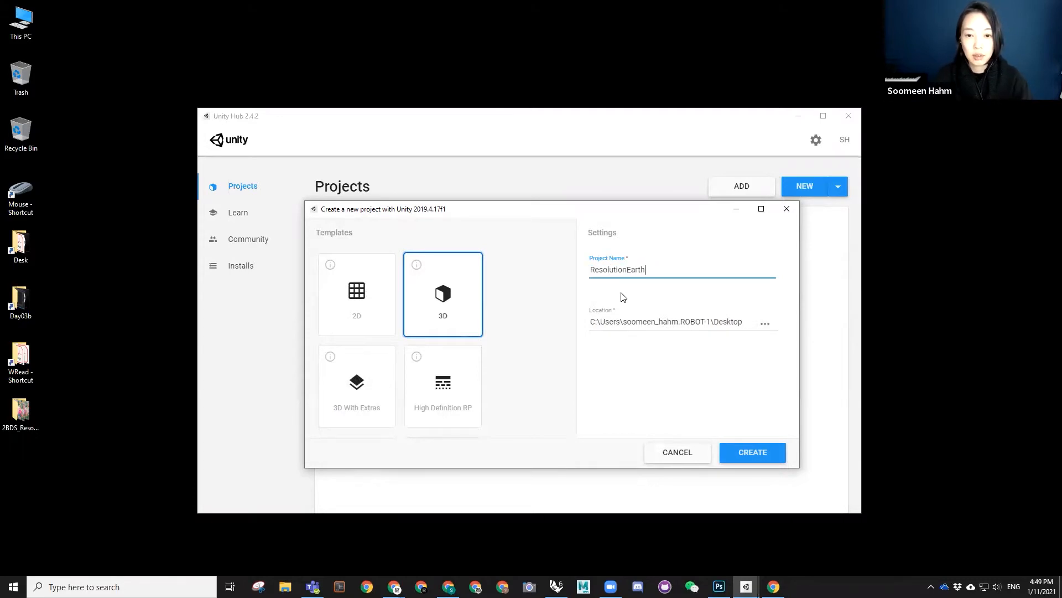
click(746, 455)
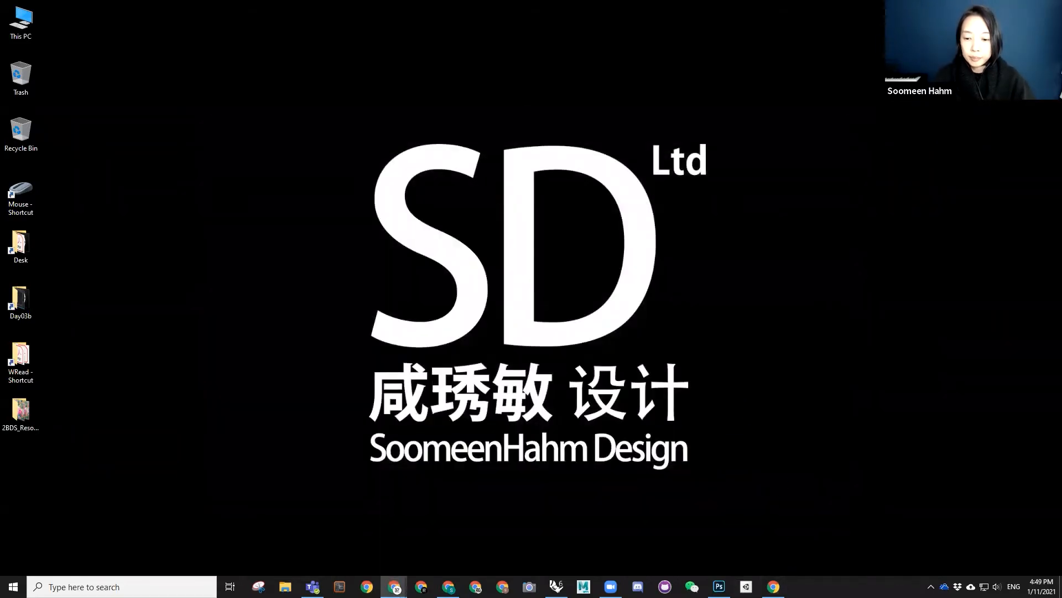
mouse_move(773, 586)
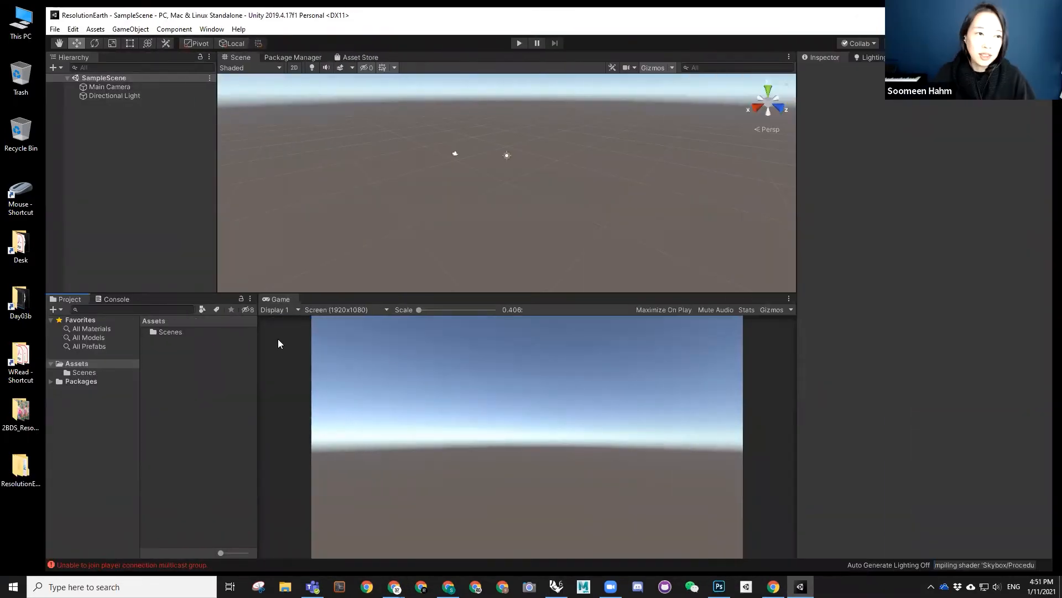
- Enlarge the Scene view by reducing the height of the Game view below it, and maximize the editor window
drag(280, 296, 281, 357)
click(281, 362)
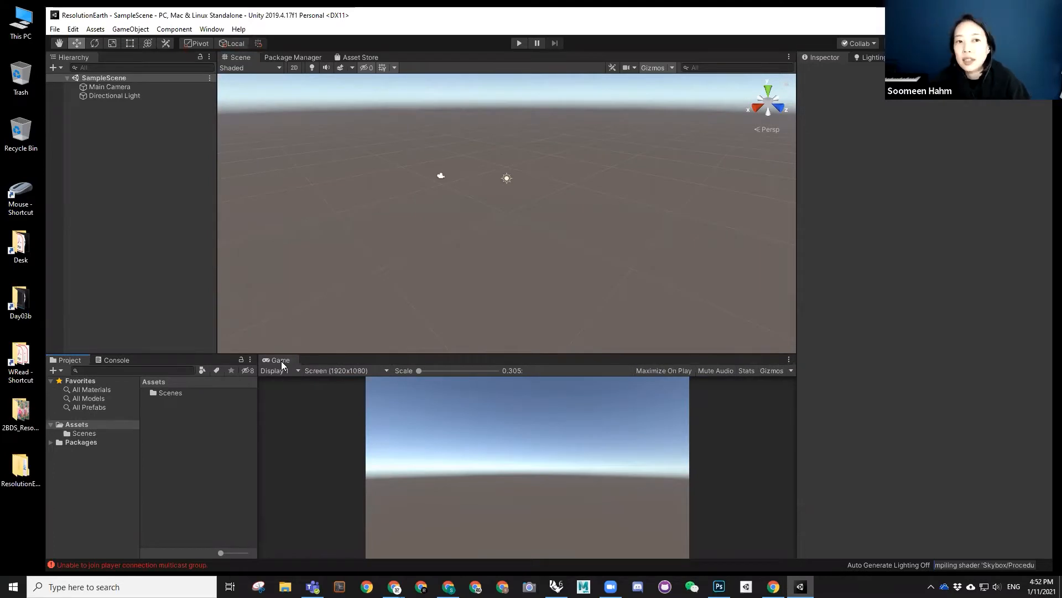
drag(538, 15, 539, 2)
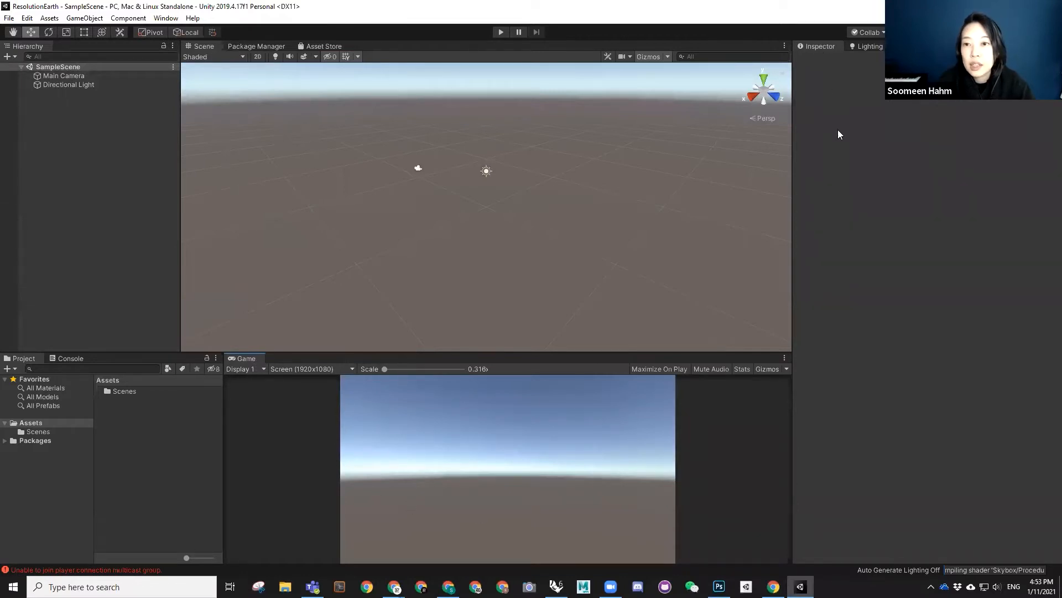
- Undock the Lighting window from beside the Inspector and close it
click(866, 46)
drag(863, 47, 449, 66)
drag(198, 47, 238, 138)
click(609, 35)
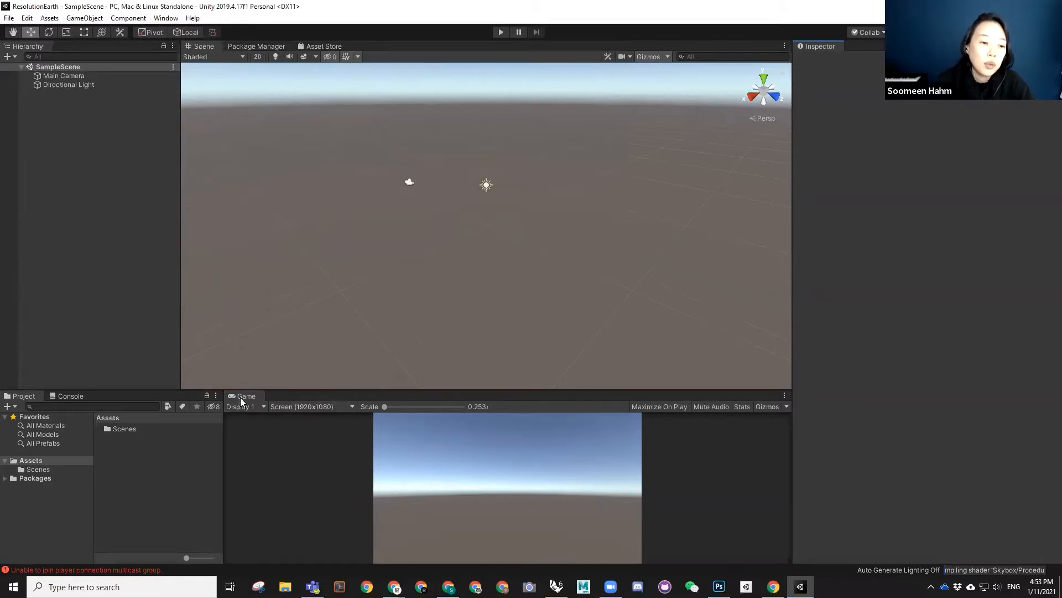
- Dock the Game view in the same group as the Scene view, after Asset Store, and show the Scene view again
drag(243, 396, 390, 46)
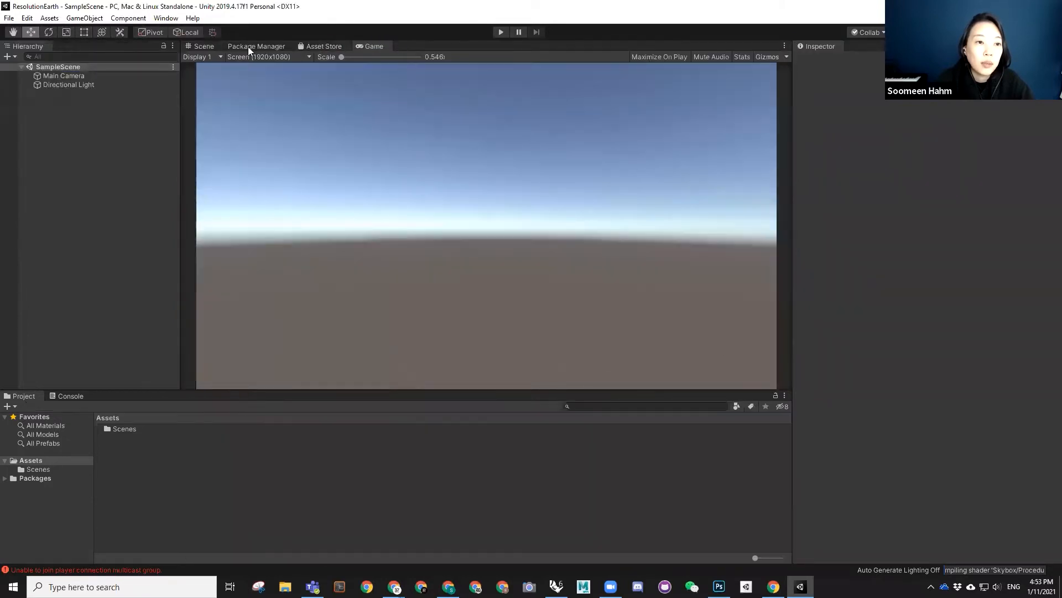
click(205, 47)
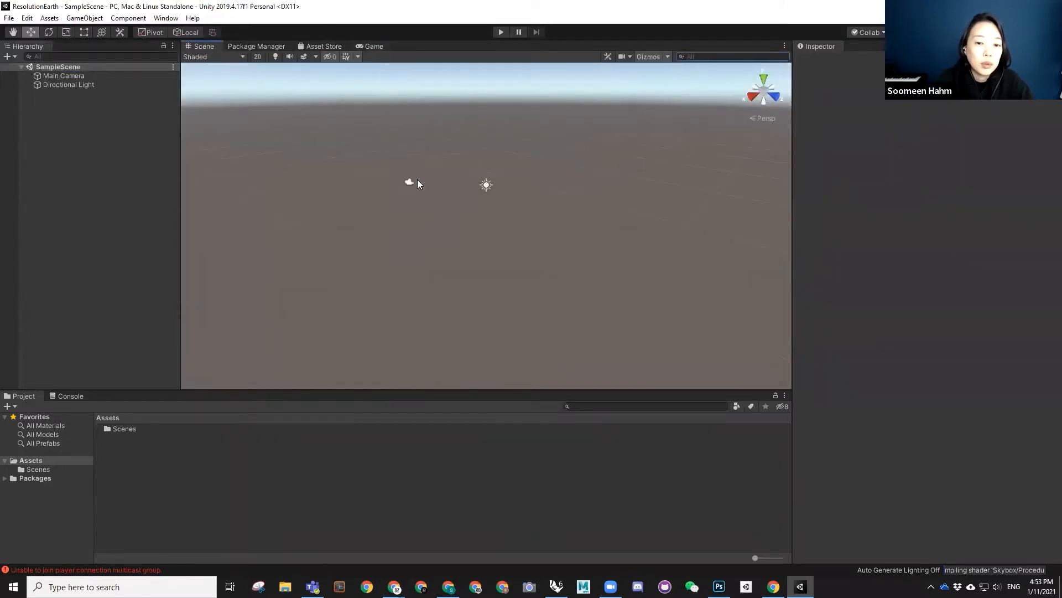
click(549, 391)
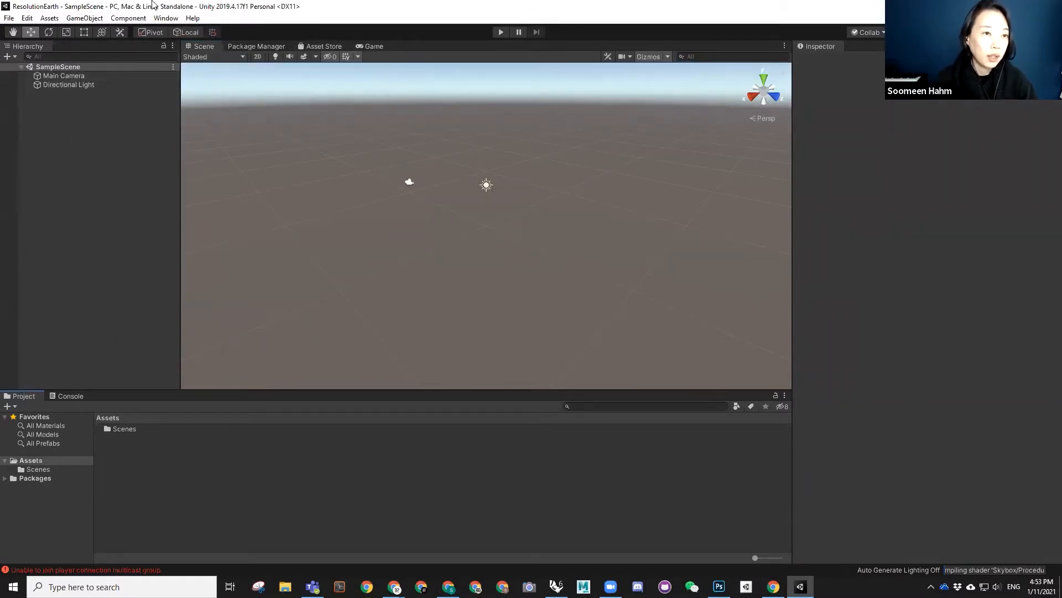
- Restore the editor window down, examine the Assets and Packages folders inside the ResolutionEarth desktop folder, and close File Explorer
double_click(282, 7)
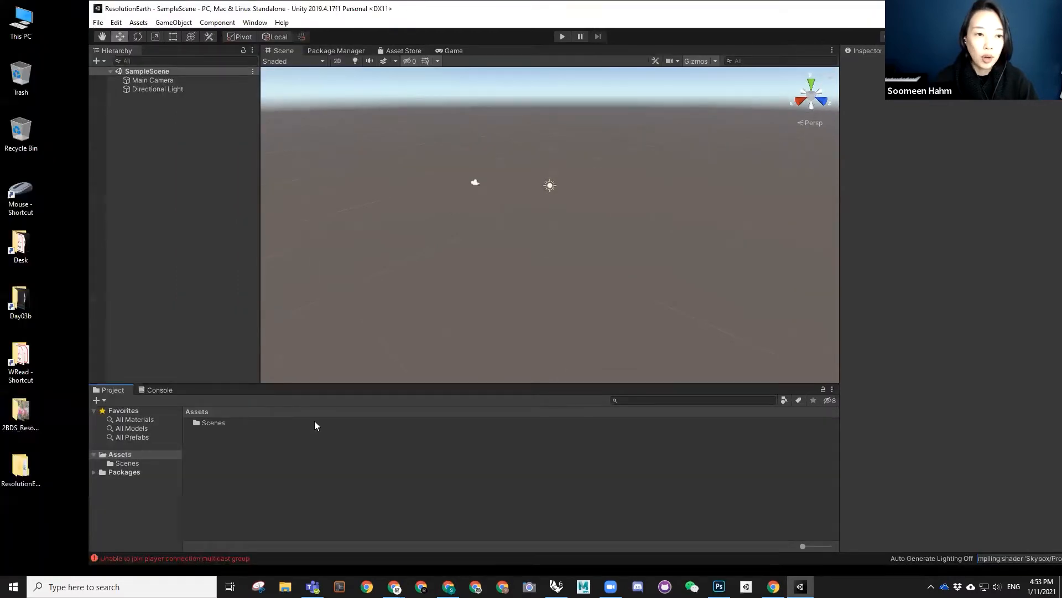
click(21, 471)
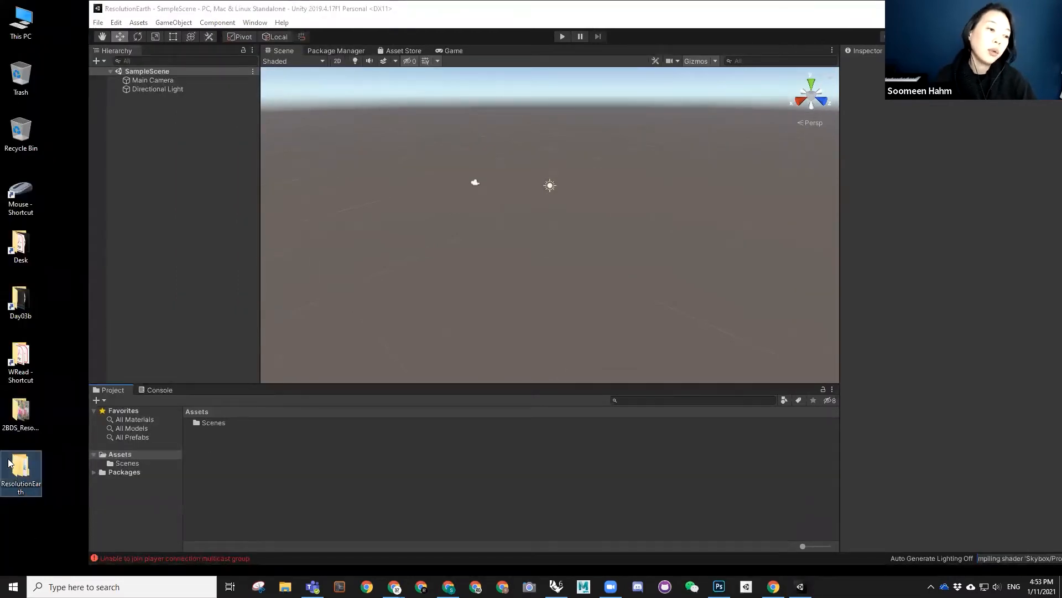
double_click(22, 469)
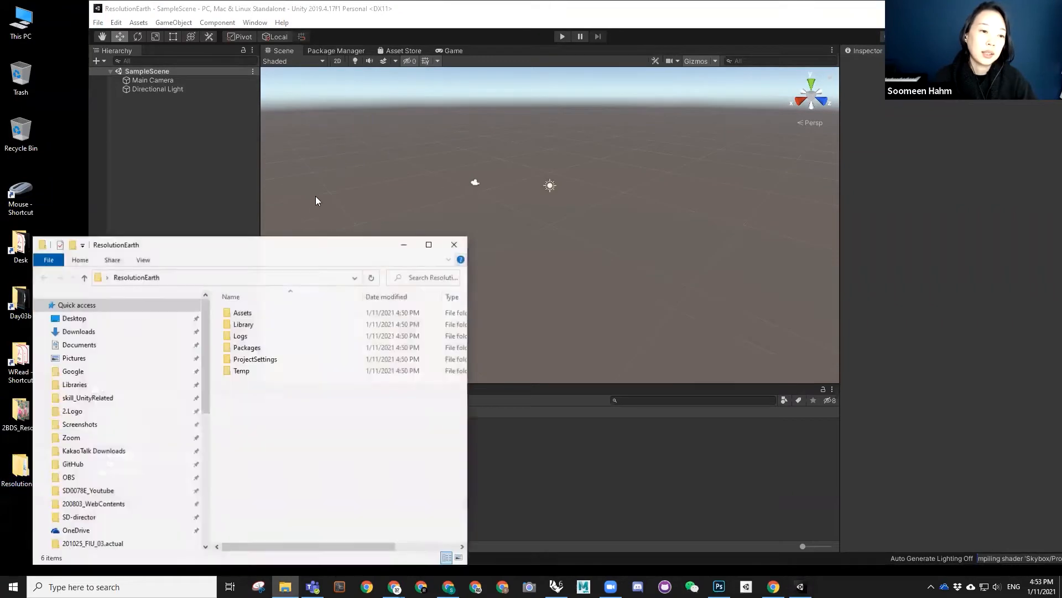
drag(263, 251, 607, 234)
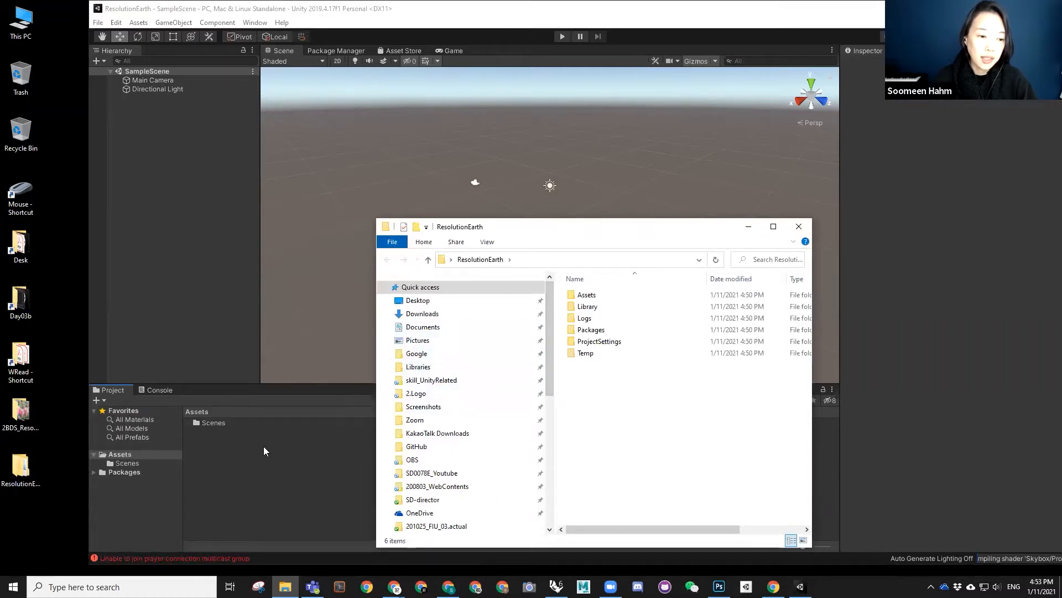
double_click(587, 295)
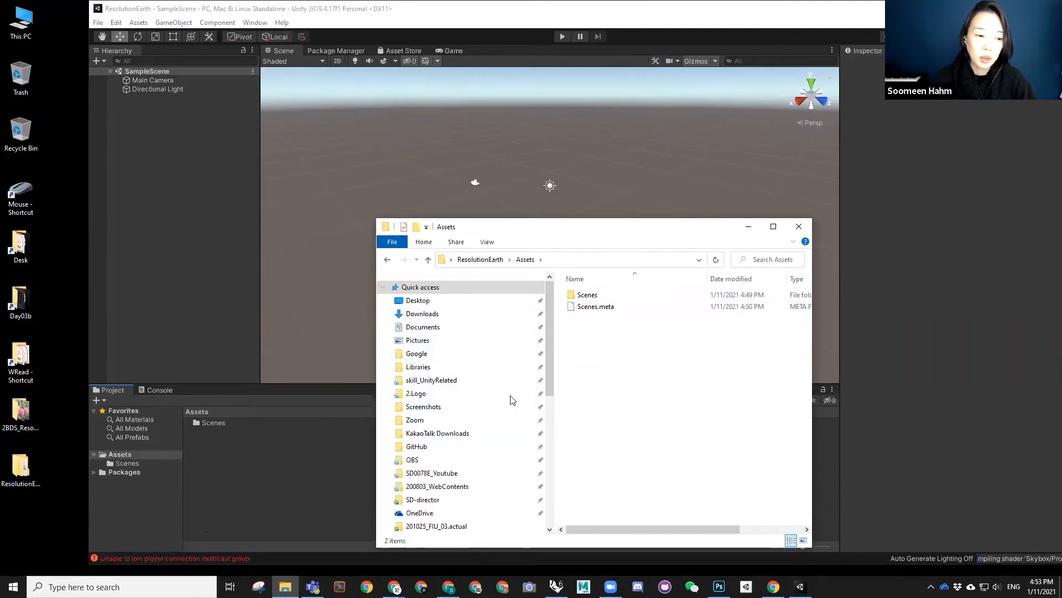
click(480, 259)
double_click(595, 330)
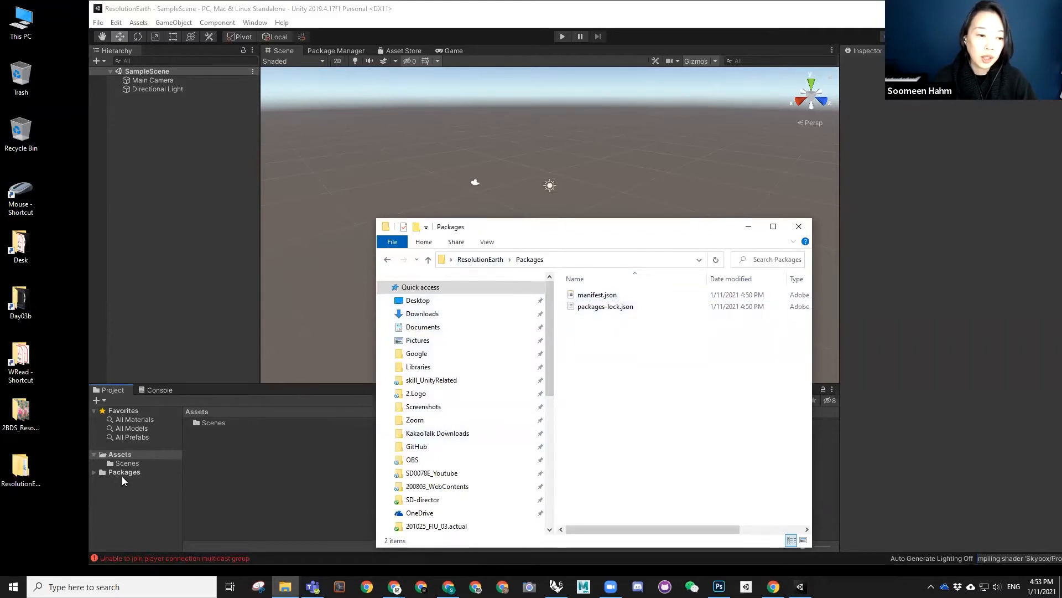
click(798, 226)
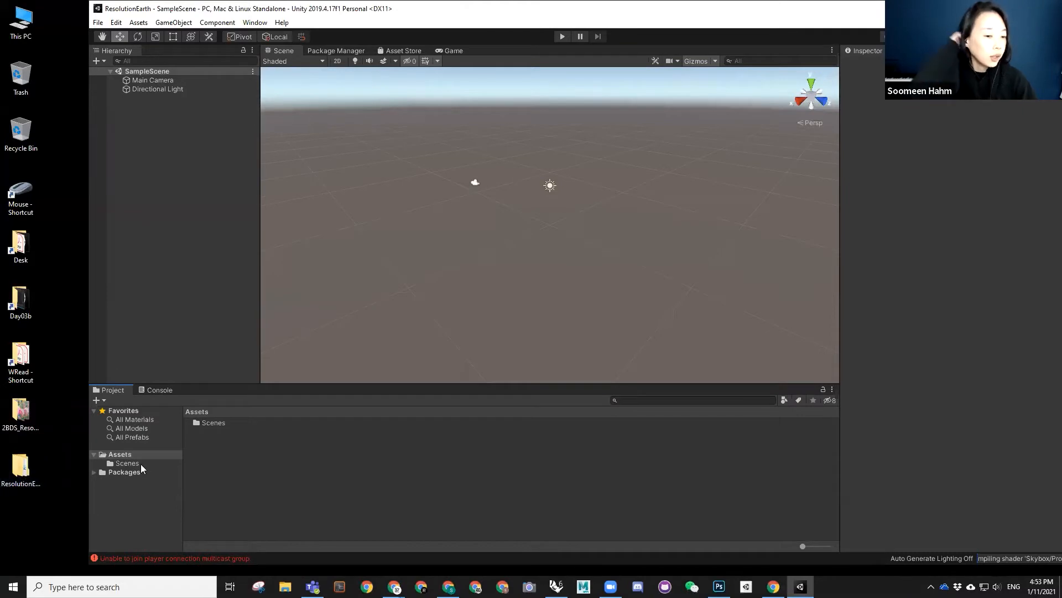
- Browse the project's Assets, Scenes and Packages folders in the editor, ending on the Assets folder
click(123, 457)
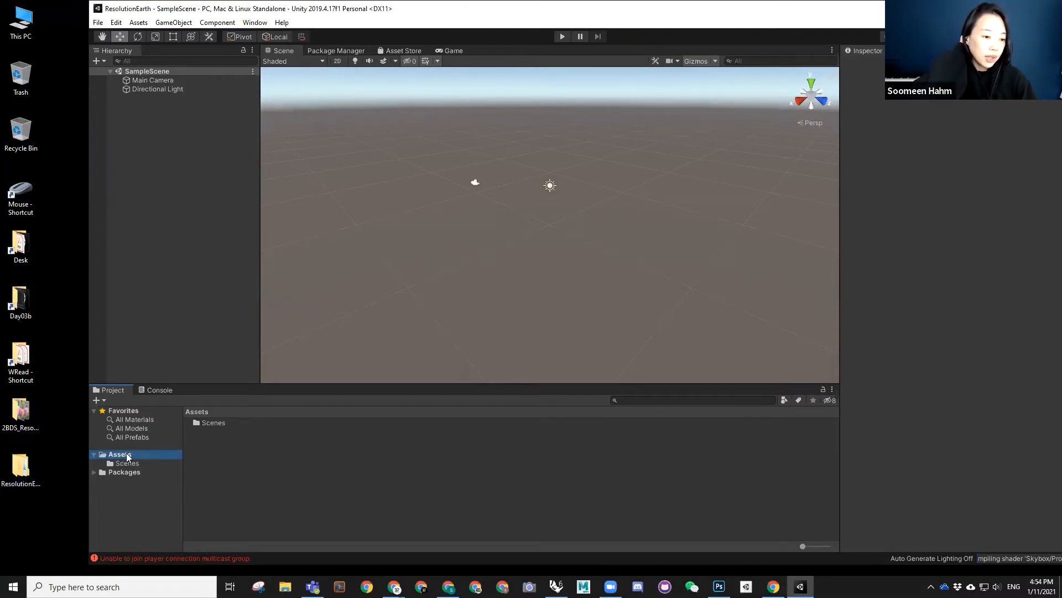
click(120, 464)
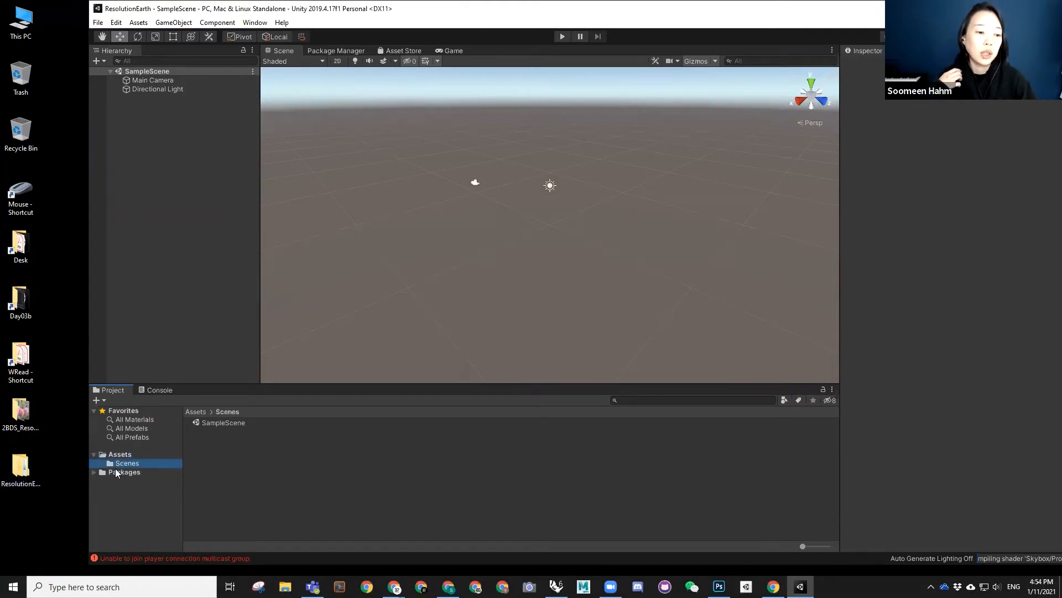
click(114, 473)
click(116, 463)
click(119, 454)
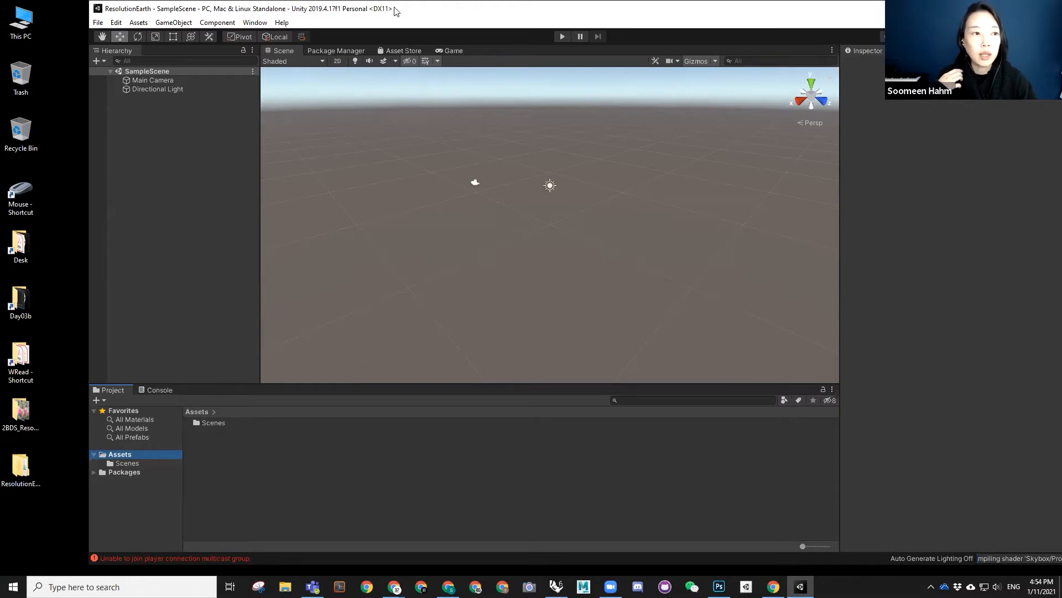
drag(433, 12, 394, 12)
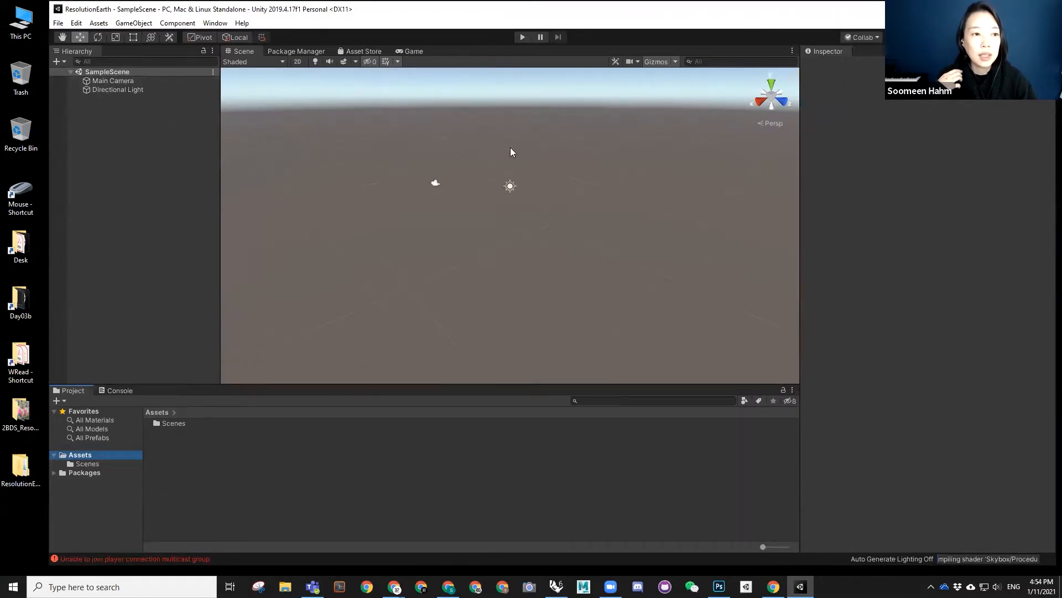
- Inspect the components of the Main Camera and the Directional Light in the sample scene
click(119, 82)
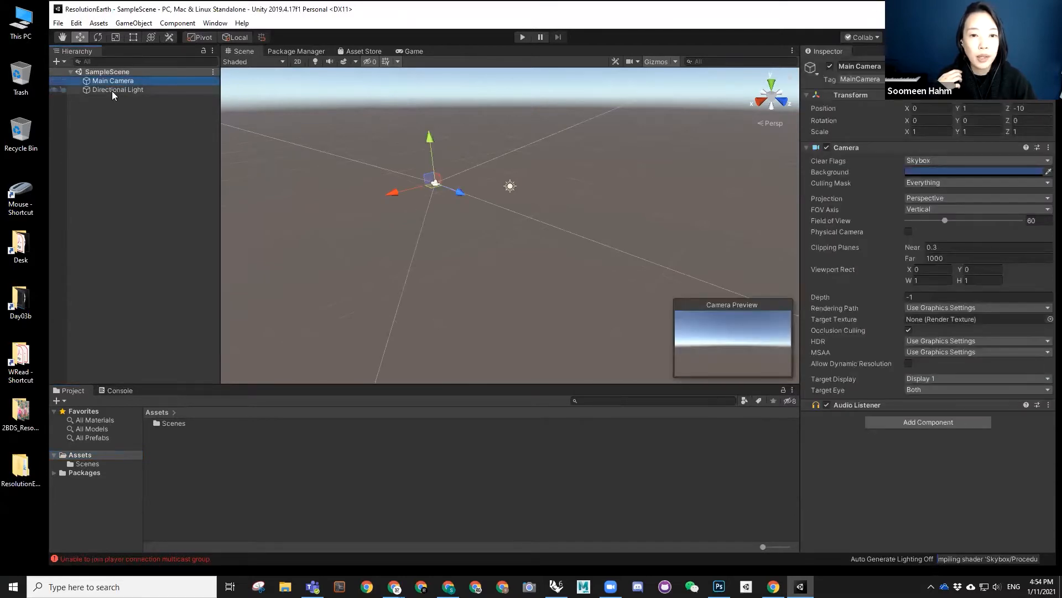
click(111, 90)
alt+drag(470, 217, 531, 186)
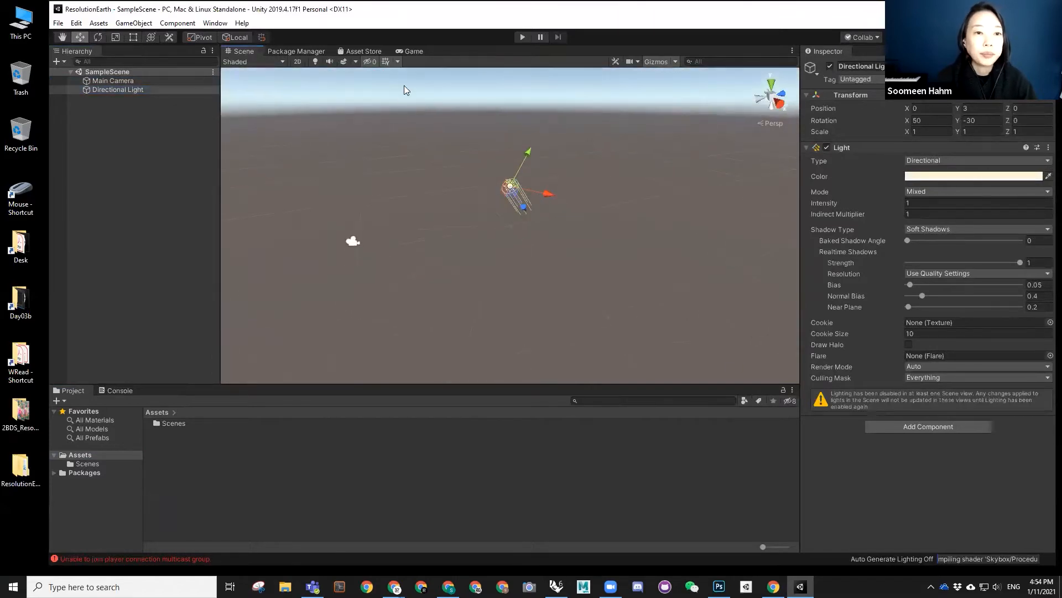
- Dock the Game view beside the Project window, enlarge it in both directions, and maximize the editor window
click(408, 51)
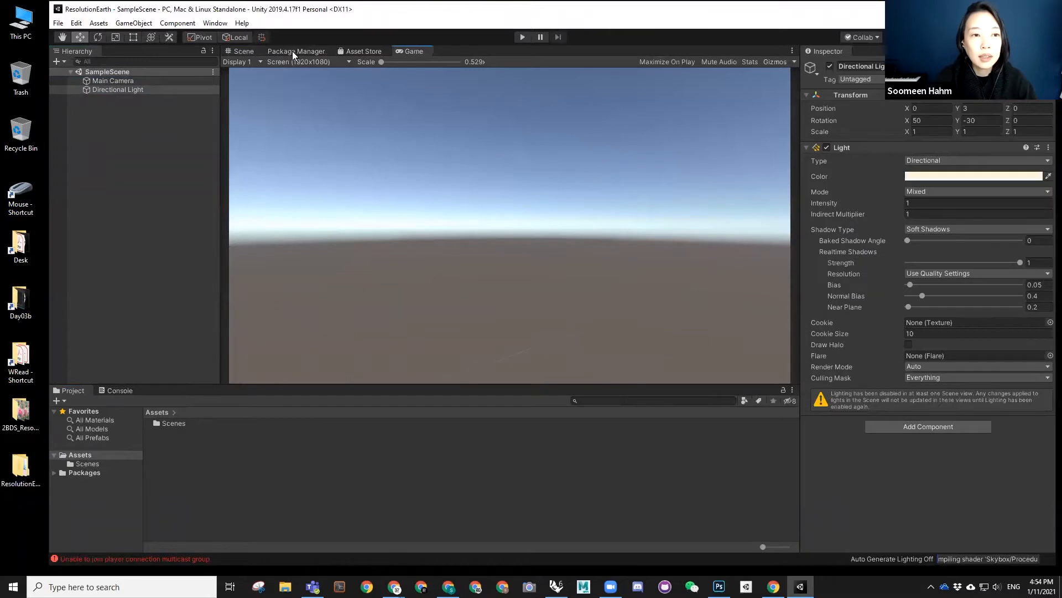
drag(413, 52, 692, 463)
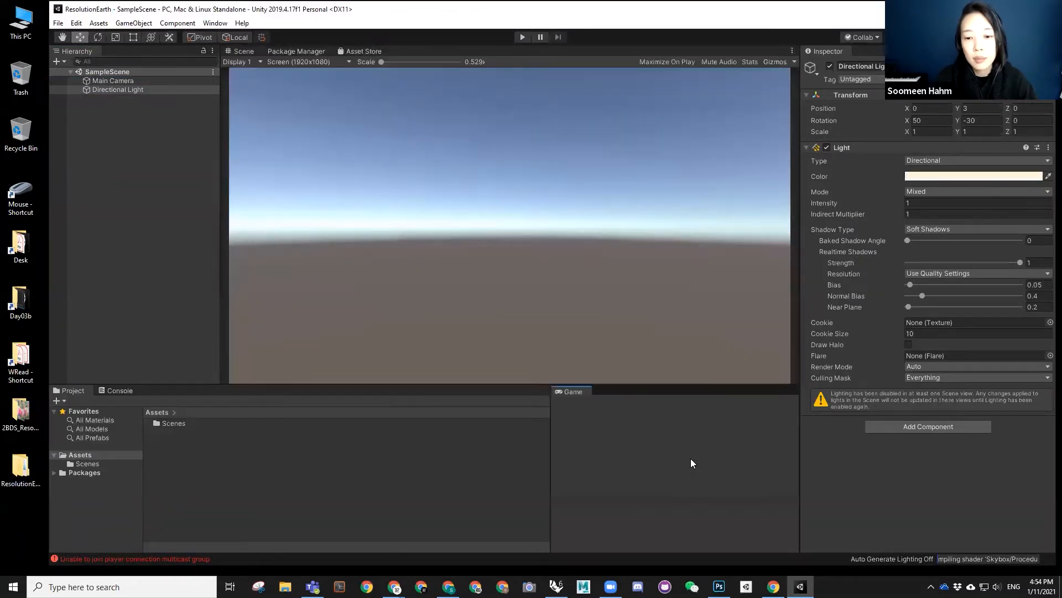
drag(552, 432, 474, 425)
drag(543, 375, 487, 326)
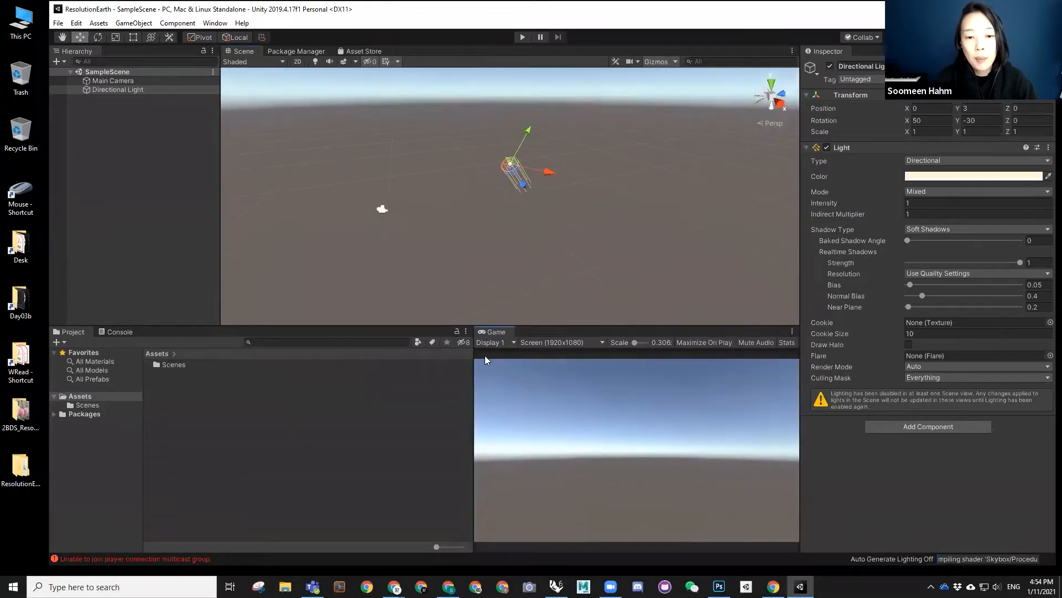
drag(474, 362, 441, 359)
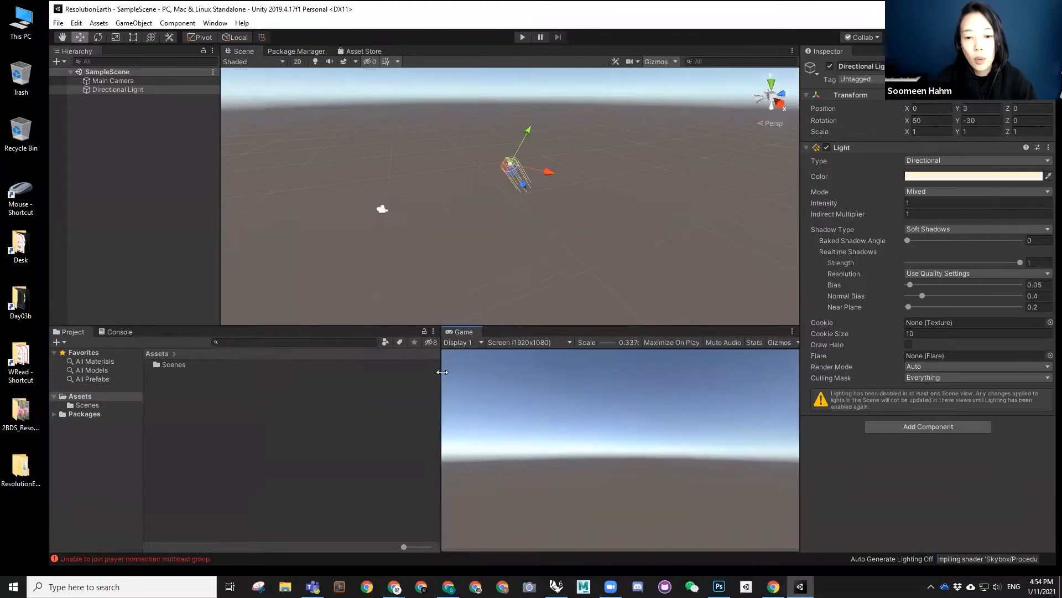
double_click(481, 15)
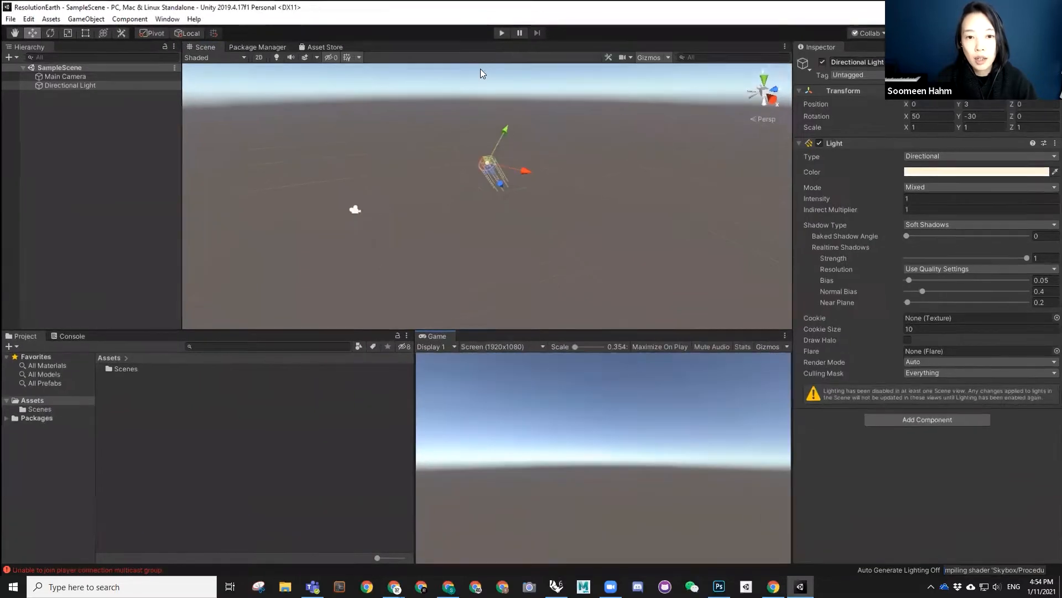
- Run the scene in Play mode, stop it, and clear the Directional Light's selection
click(501, 32)
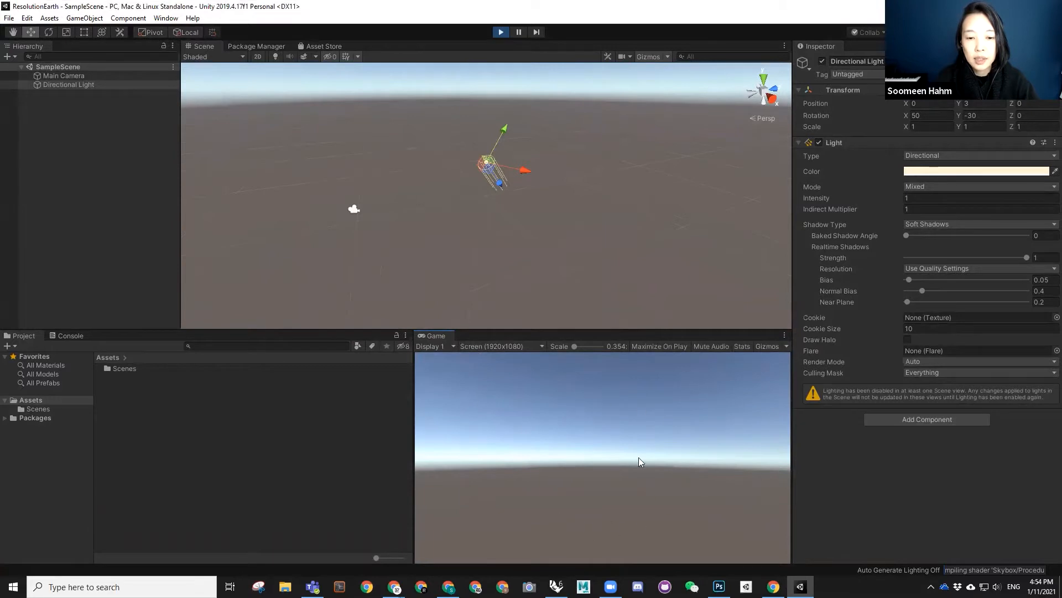
click(501, 33)
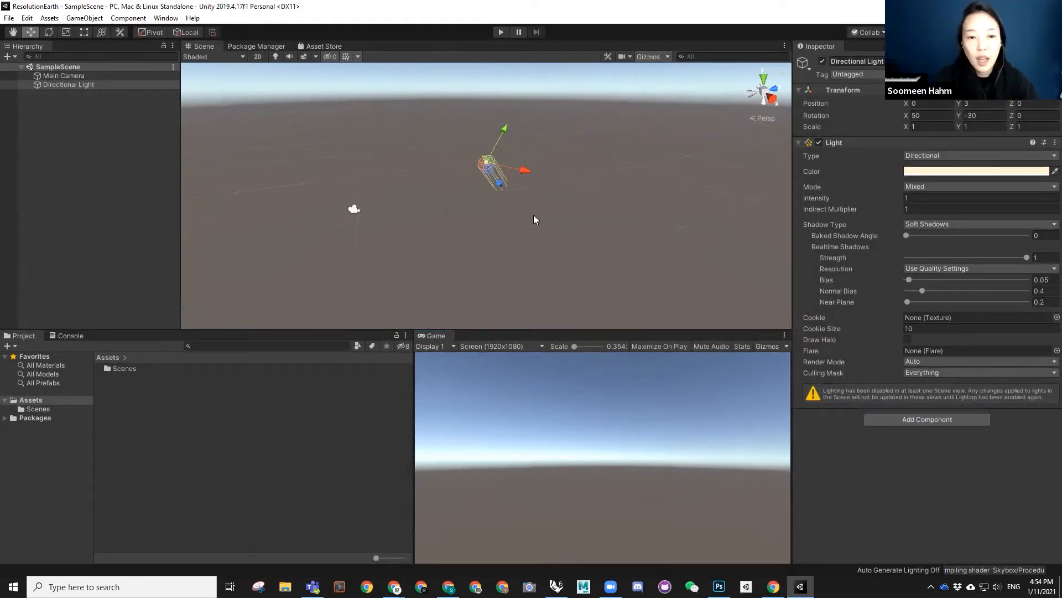
alt+drag(338, 160, 520, 220)
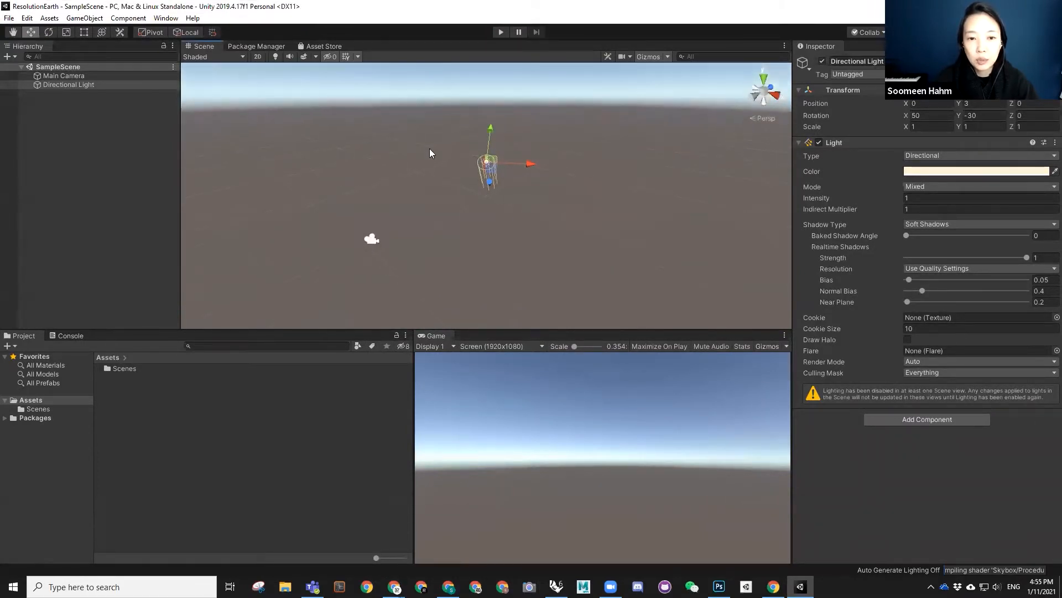
click(435, 219)
- Add a 3D cube to the sample scene
alt+drag(451, 232, 493, 208)
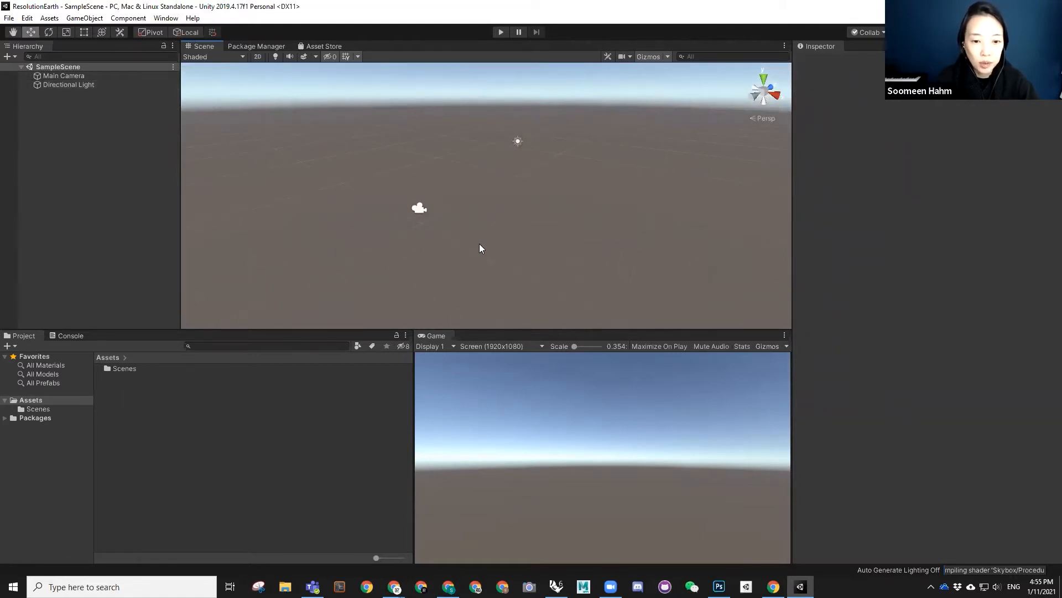
alt+drag(513, 231, 499, 248)
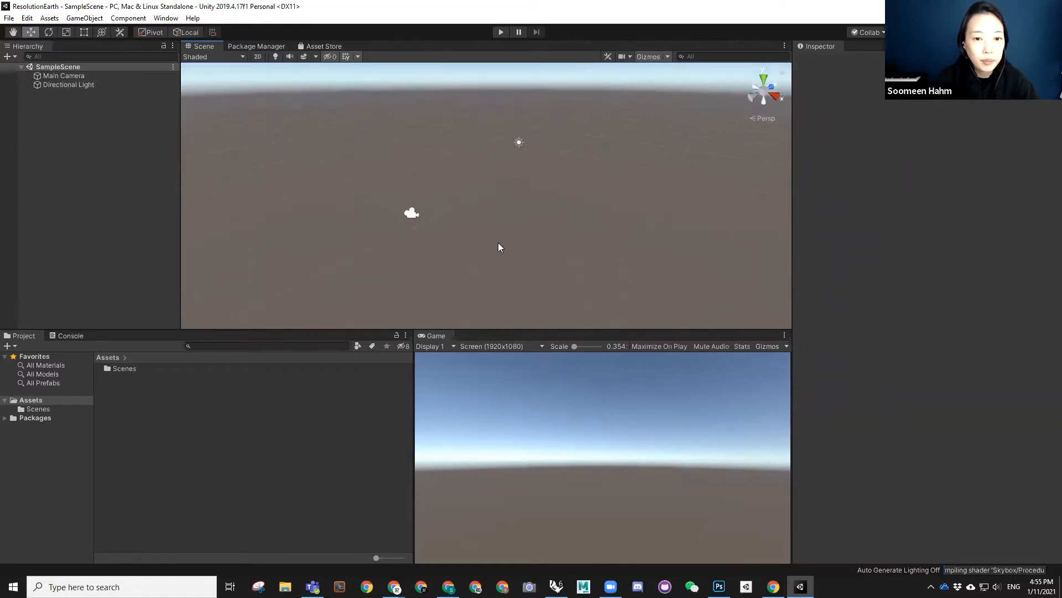
click(70, 119)
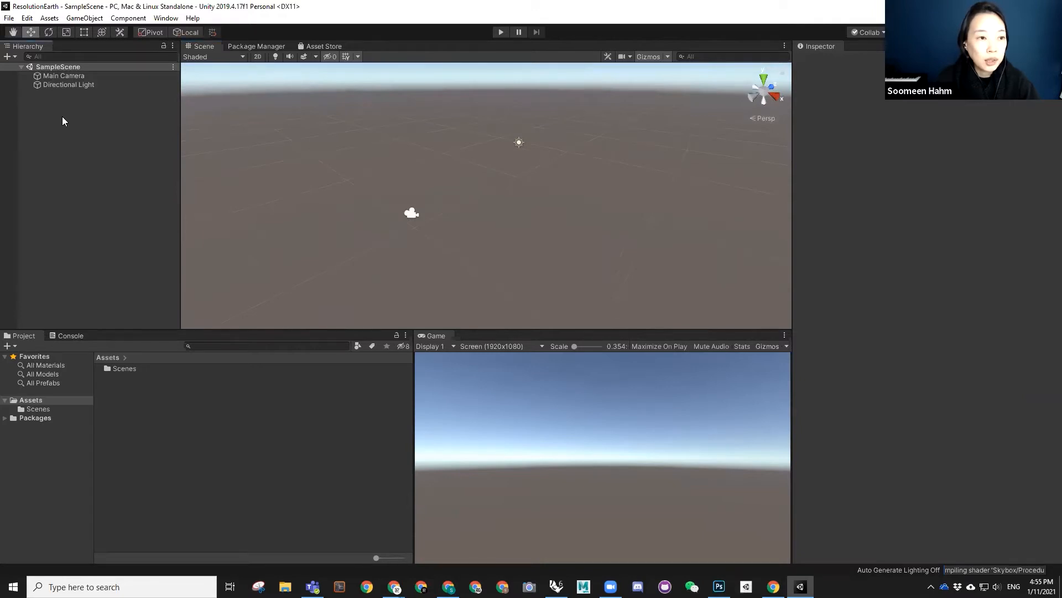
right_click(62, 120)
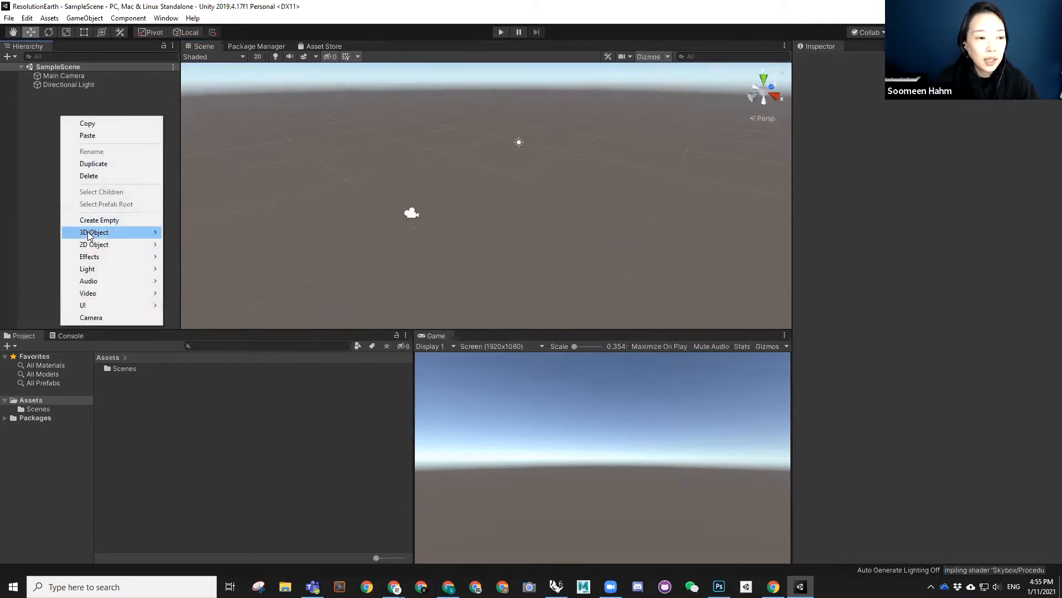
mouse_move(91, 234)
click(192, 233)
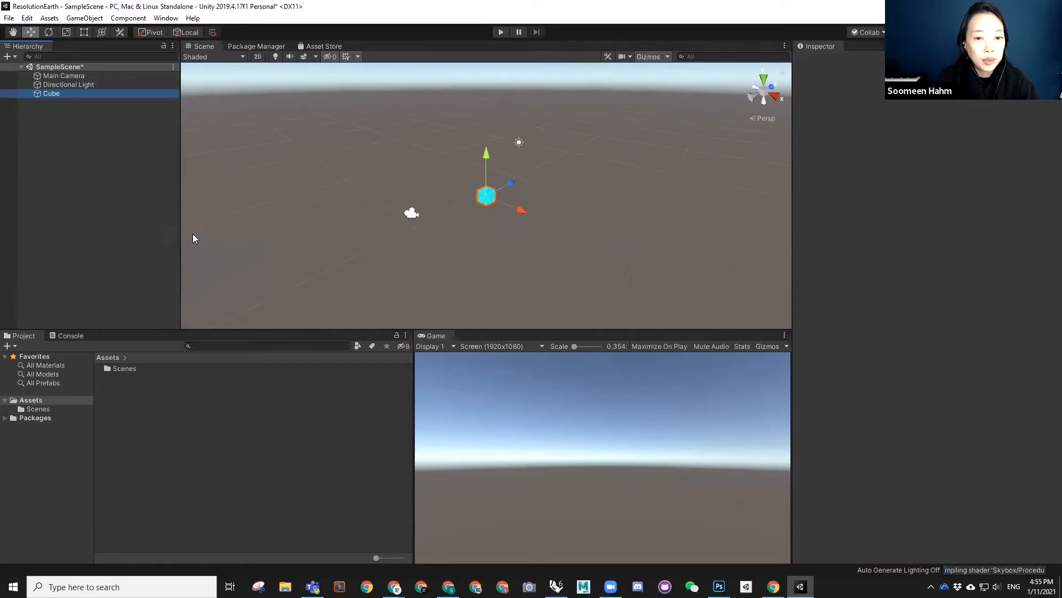
right_click(72, 162)
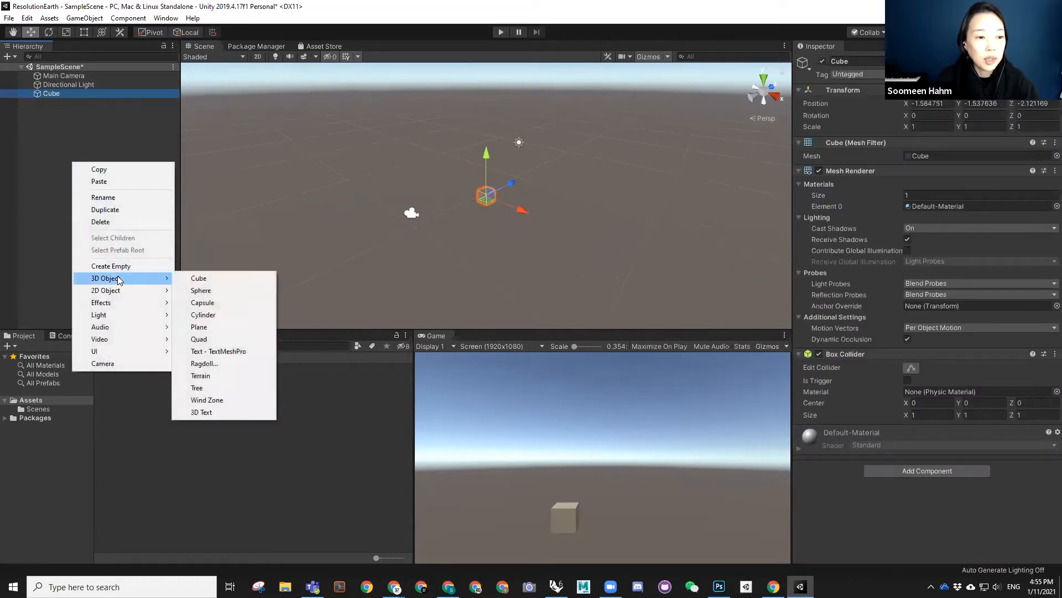
click(93, 115)
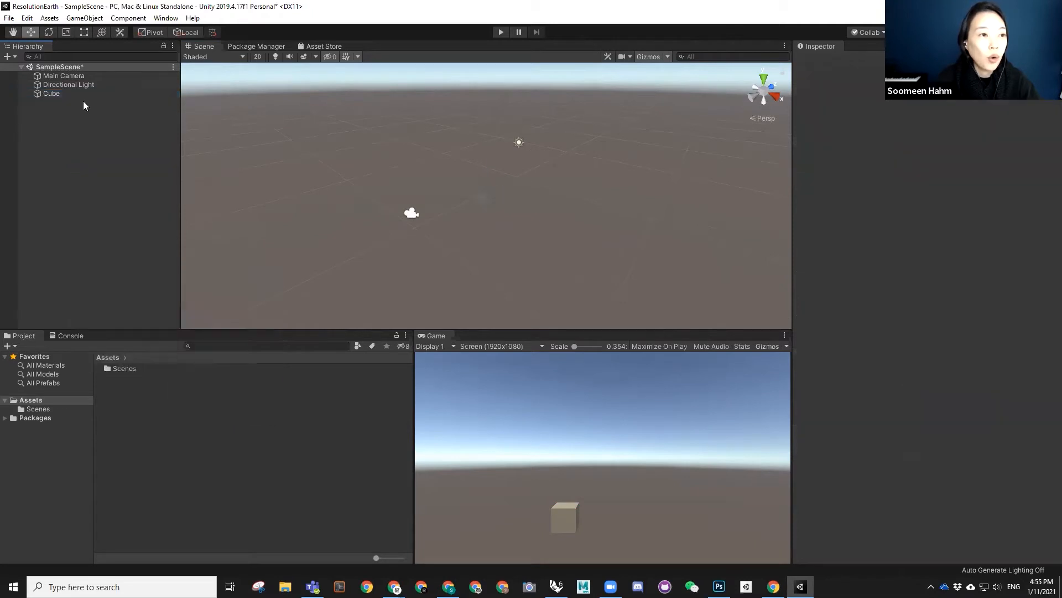
click(88, 19)
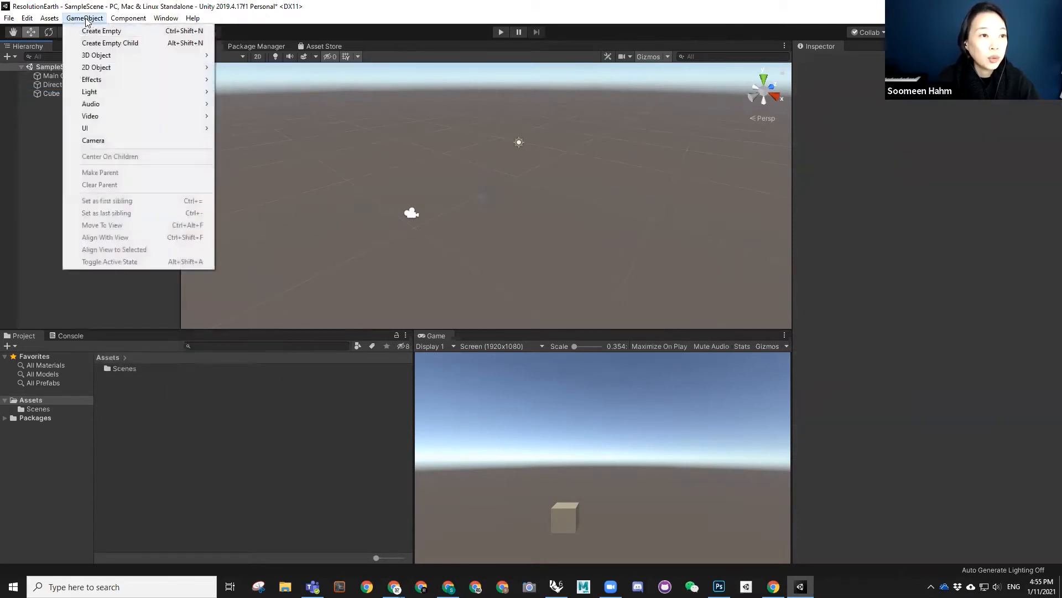
mouse_move(94, 61)
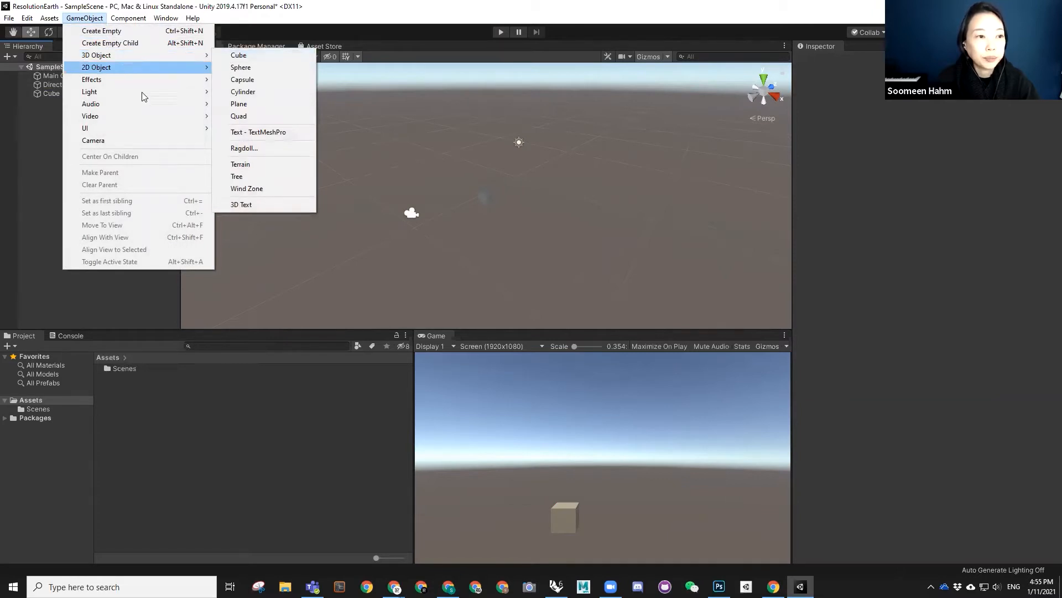
- Select the cube, frame it in the Scene view, and examine it up close from another angle
click(52, 94)
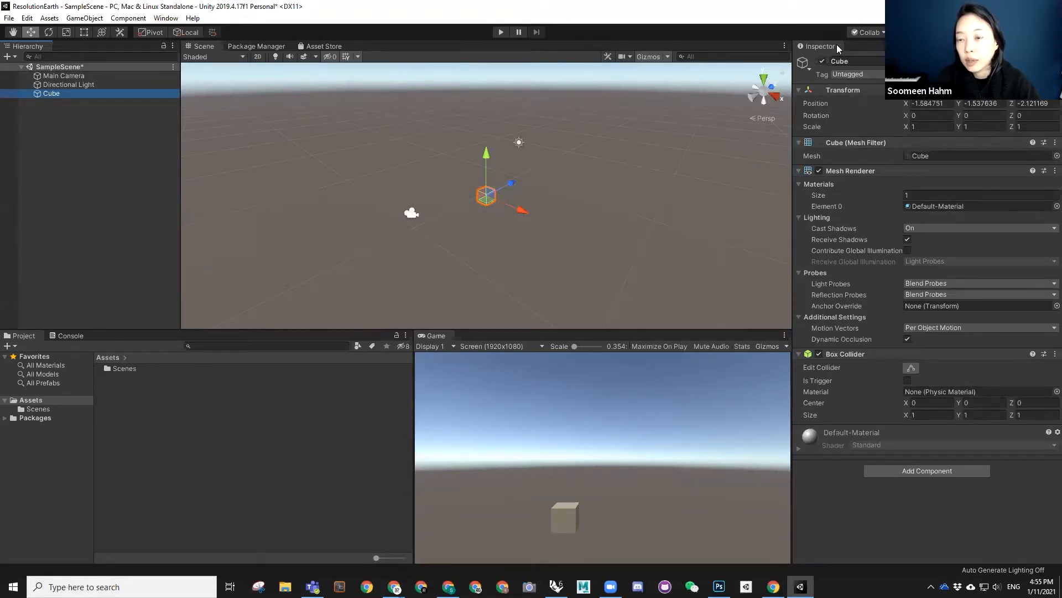
alt+drag(651, 156, 484, 165)
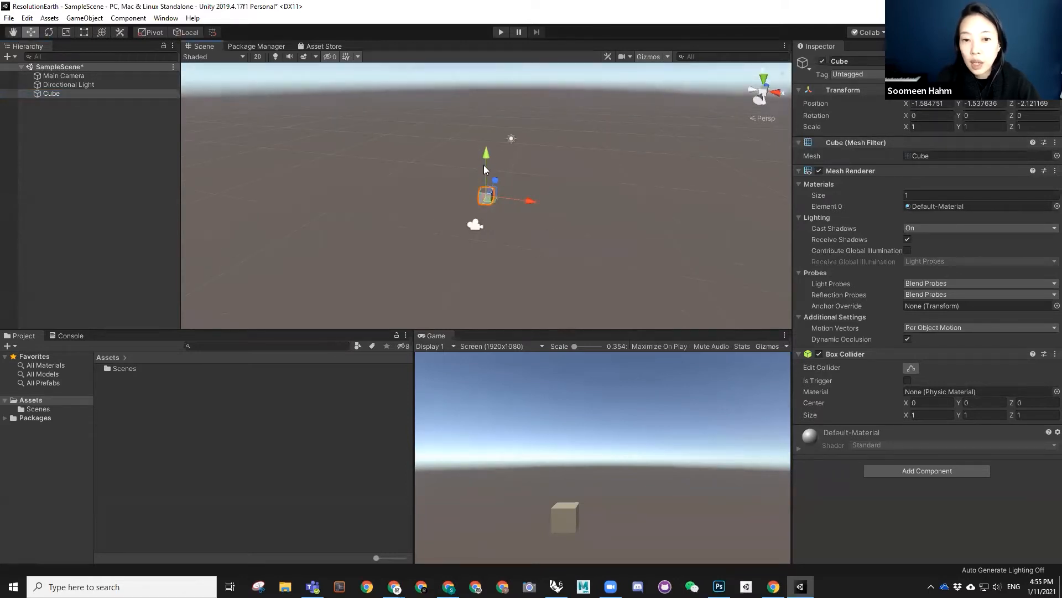
click(527, 172)
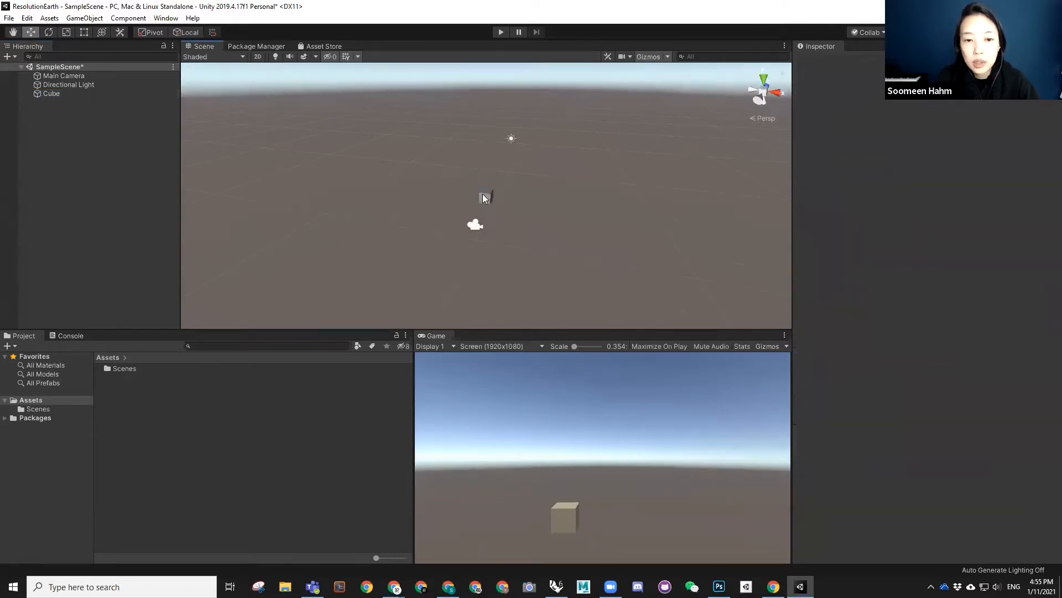
click(483, 198)
scroll(533, 224, up, 3)
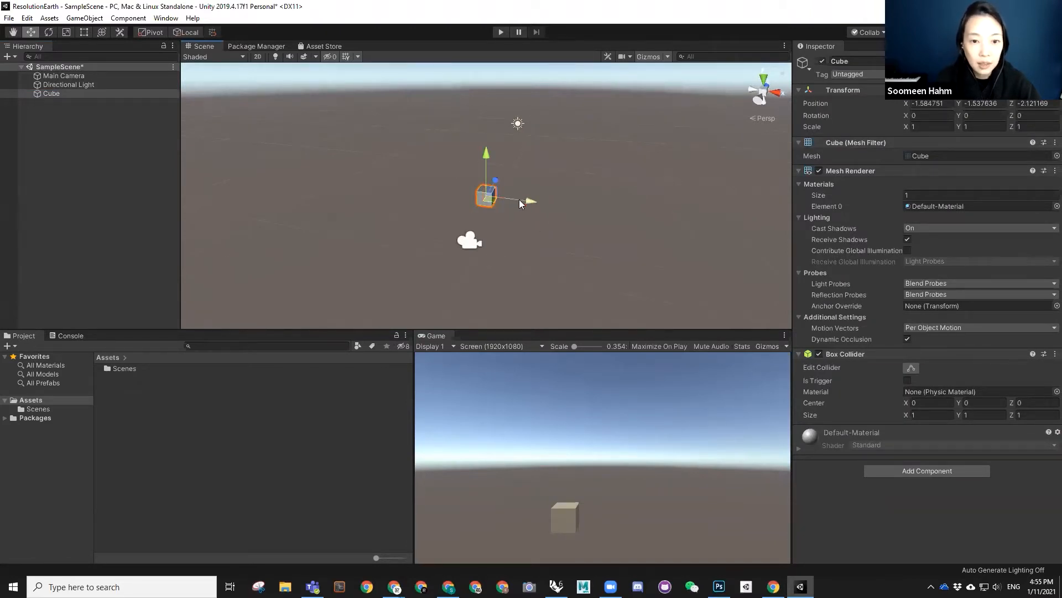
key(f)
alt+drag(615, 236, 555, 231)
scroll(607, 176, down, 3)
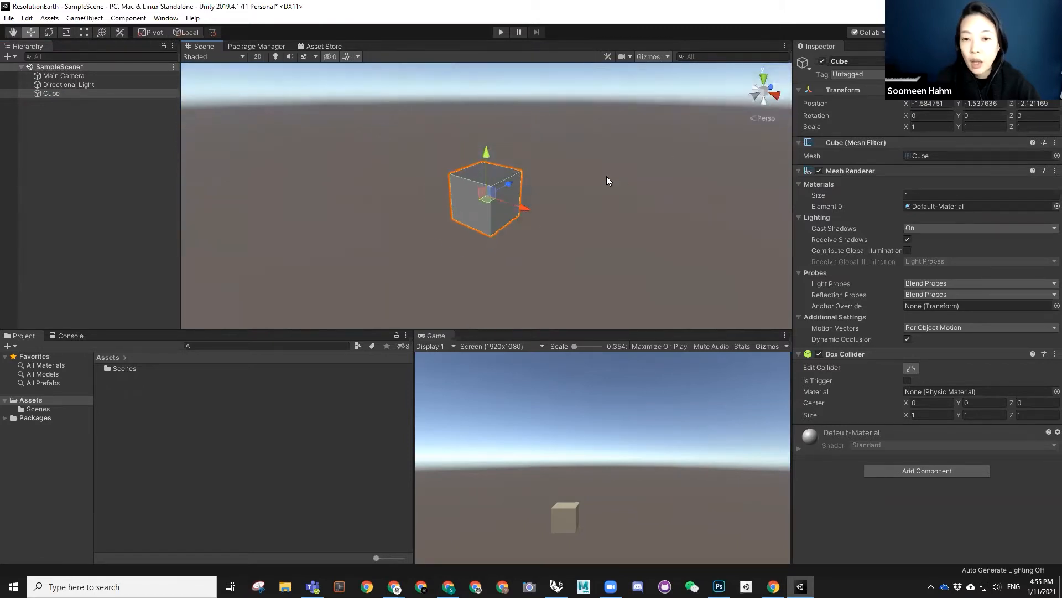
- Reset the cube's Transform so that it sits at the scene origin
scroll(607, 175, down, 10)
middle_drag(556, 182, 585, 167)
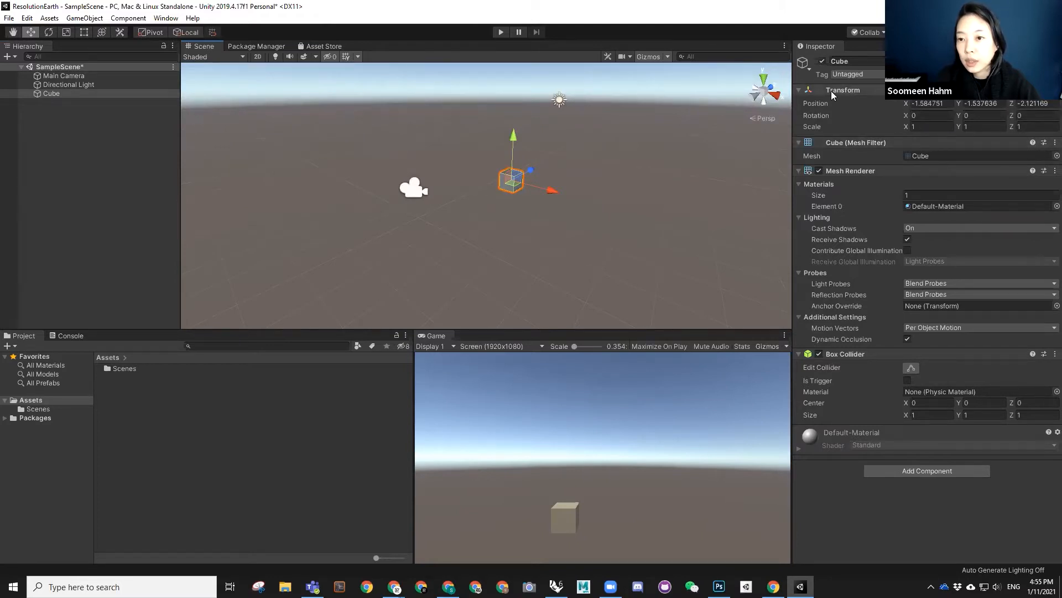
click(949, 103)
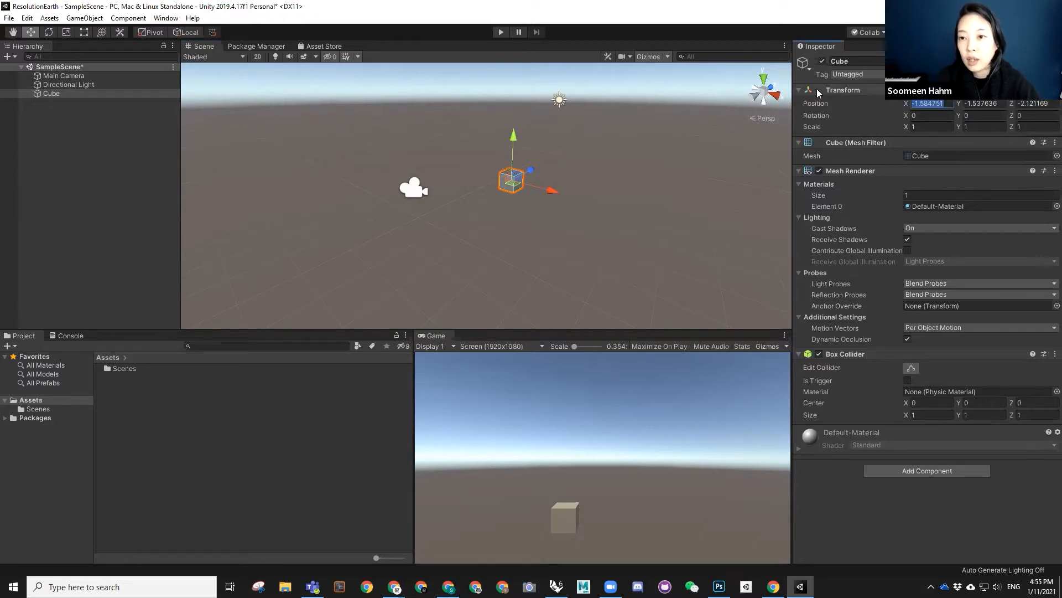
click(836, 94)
right_click(836, 95)
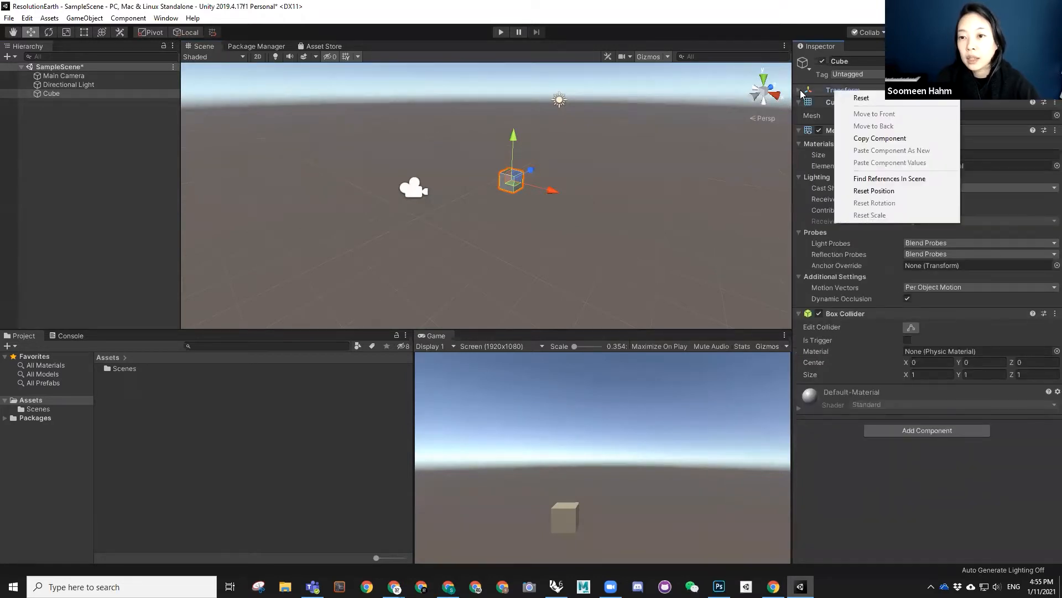
click(801, 92)
click(800, 91)
right_click(843, 93)
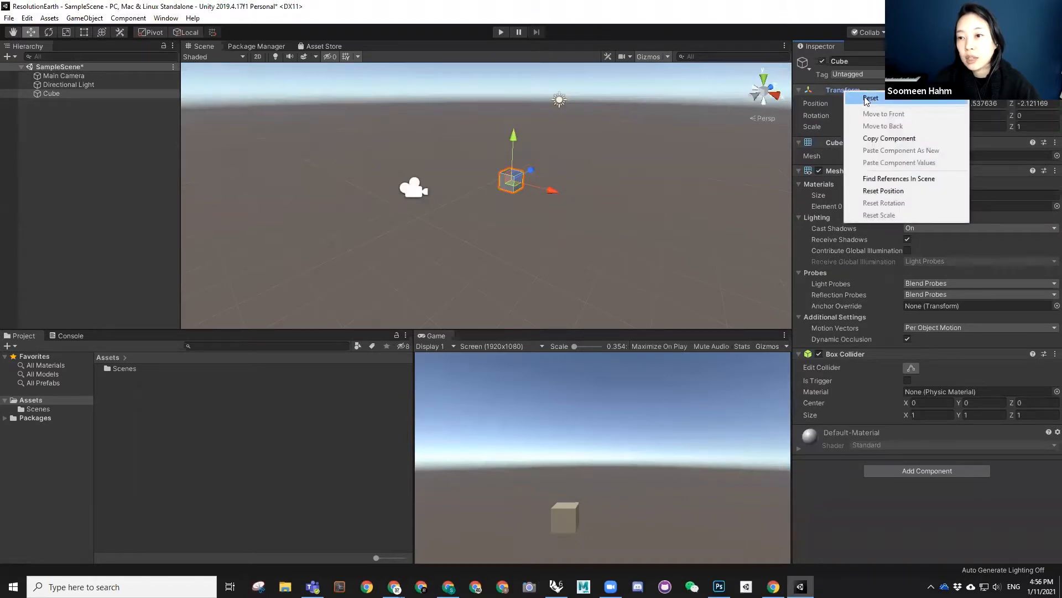
click(866, 99)
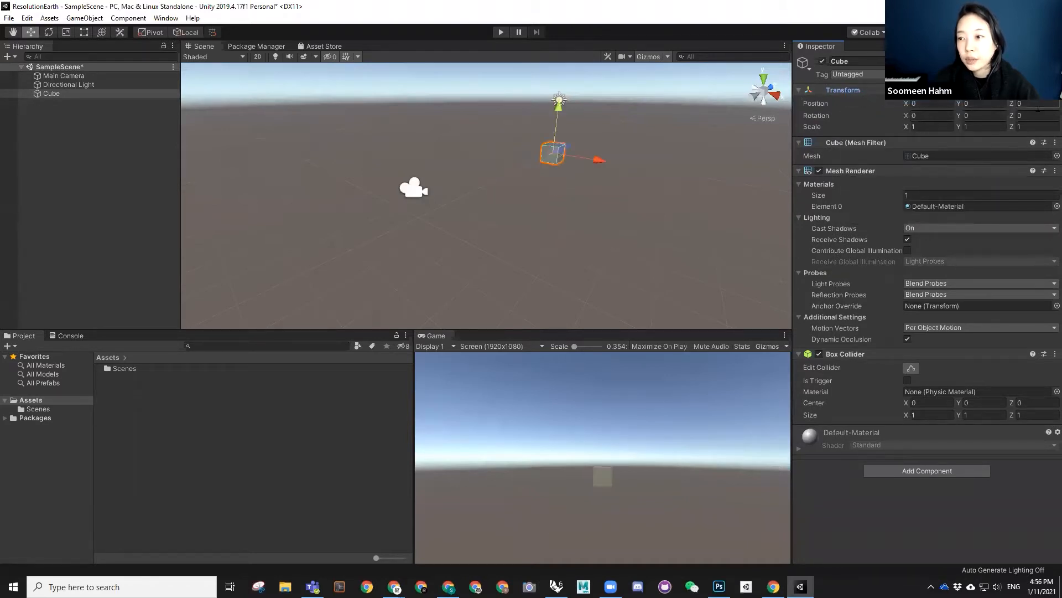
- Frame the cube in the Scene view and add a 3D sphere to the sample scene
middle_drag(543, 160, 529, 201)
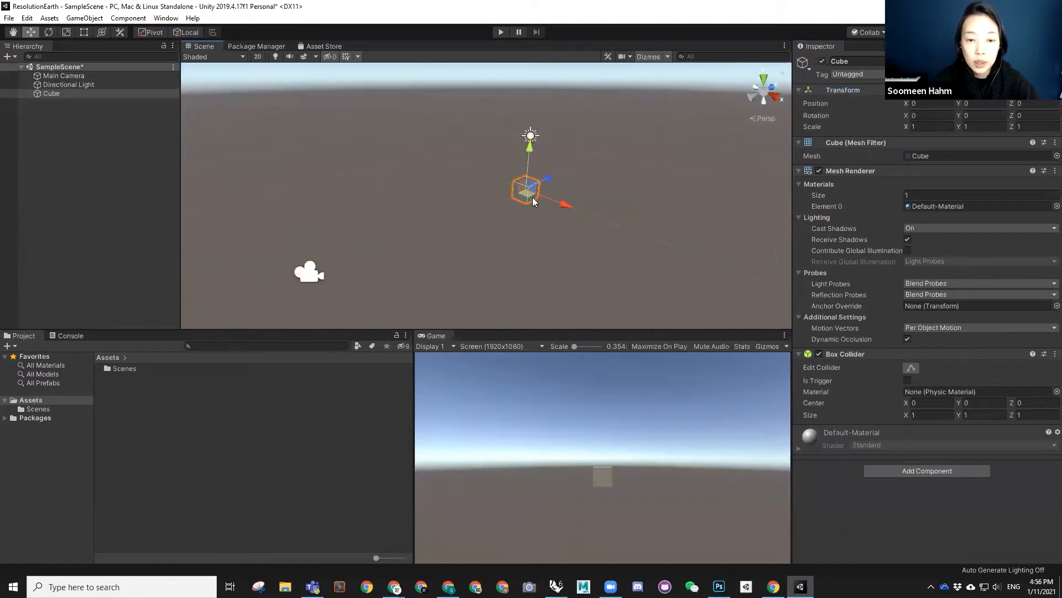
key(f)
alt+drag(529, 203, 668, 184)
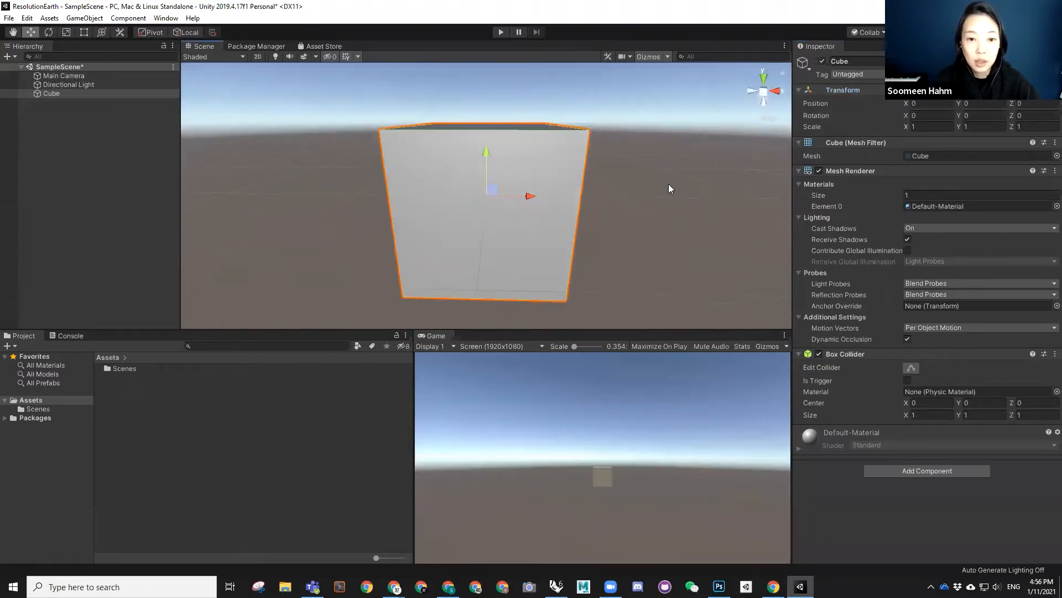
scroll(564, 172, down, 4)
alt+drag(515, 175, 550, 256)
click(73, 133)
right_click(74, 133)
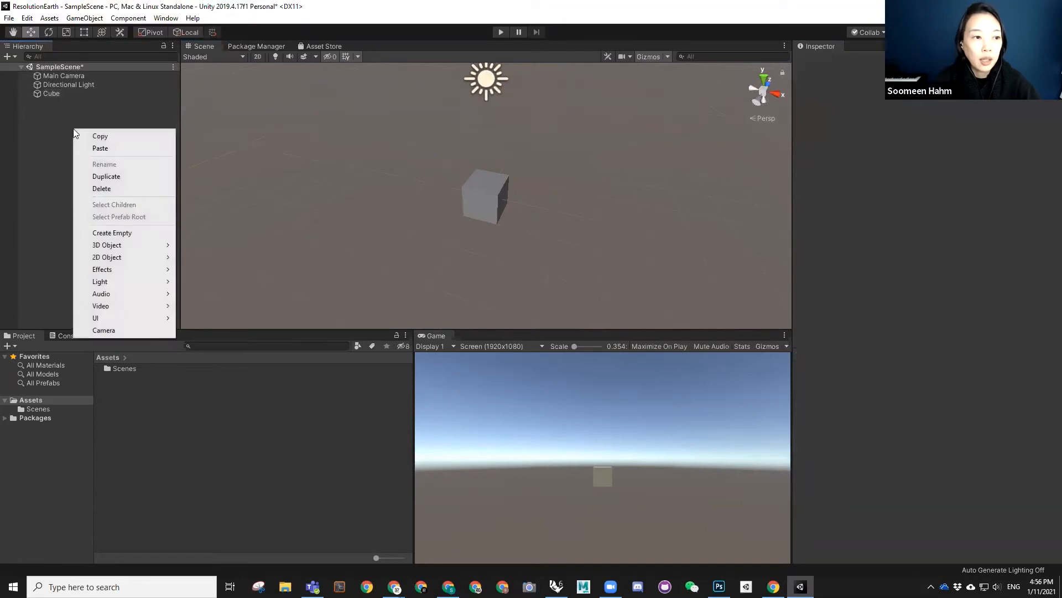
mouse_move(122, 245)
click(236, 258)
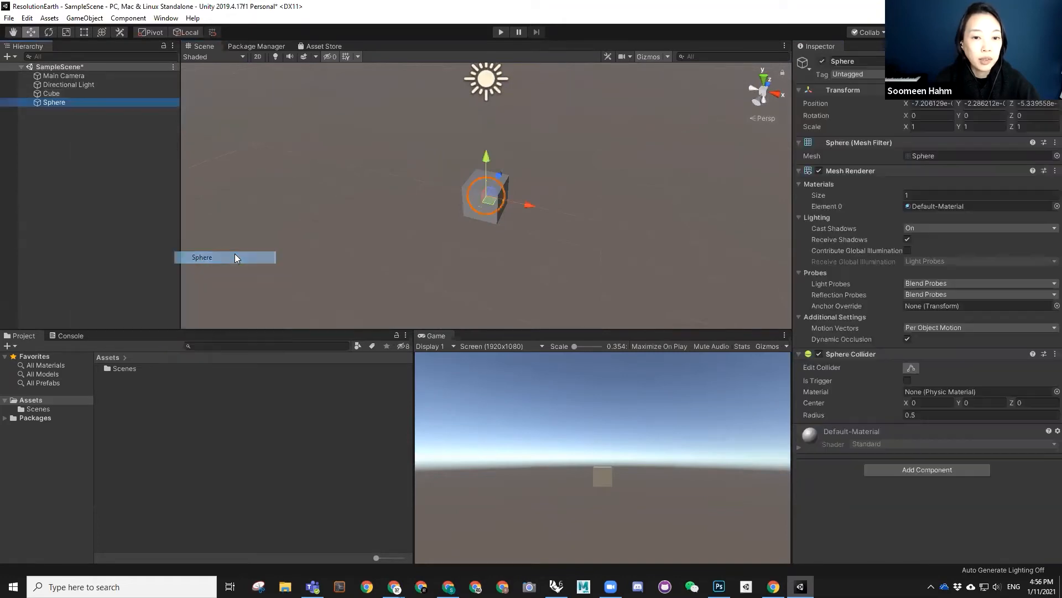
- Reset the sphere's Transform and move it along the X axis to about 1.64, beside the cube
mouse_move(446, 179)
alt+mouse_down()
mouse_move(374, 131)
mouse_move(443, 139)
mouse_move(461, 182)
alt+mouse_up()
right_click(851, 91)
click(869, 100)
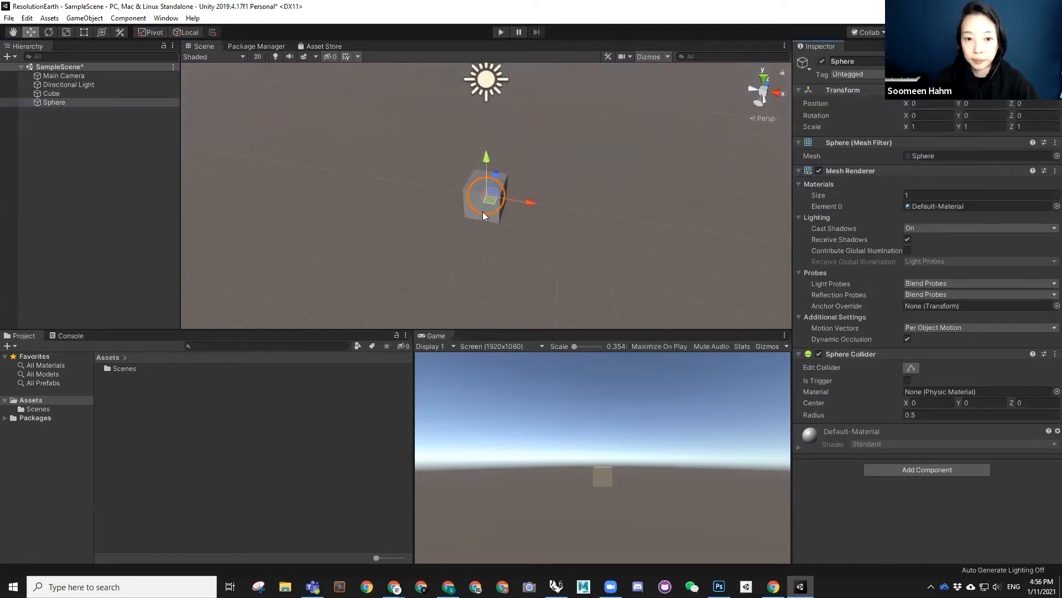
drag(530, 202, 508, 217)
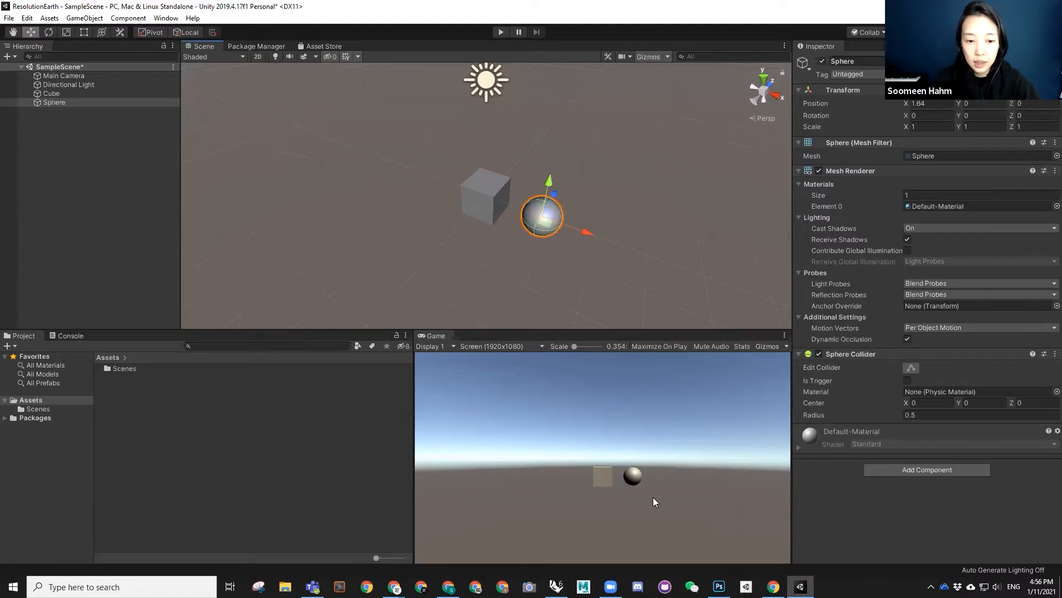
- Select the Main Camera and examine its viewing frustum relative to the cube and sphere
scroll(478, 189, down, 2)
scroll(480, 187, down, 3)
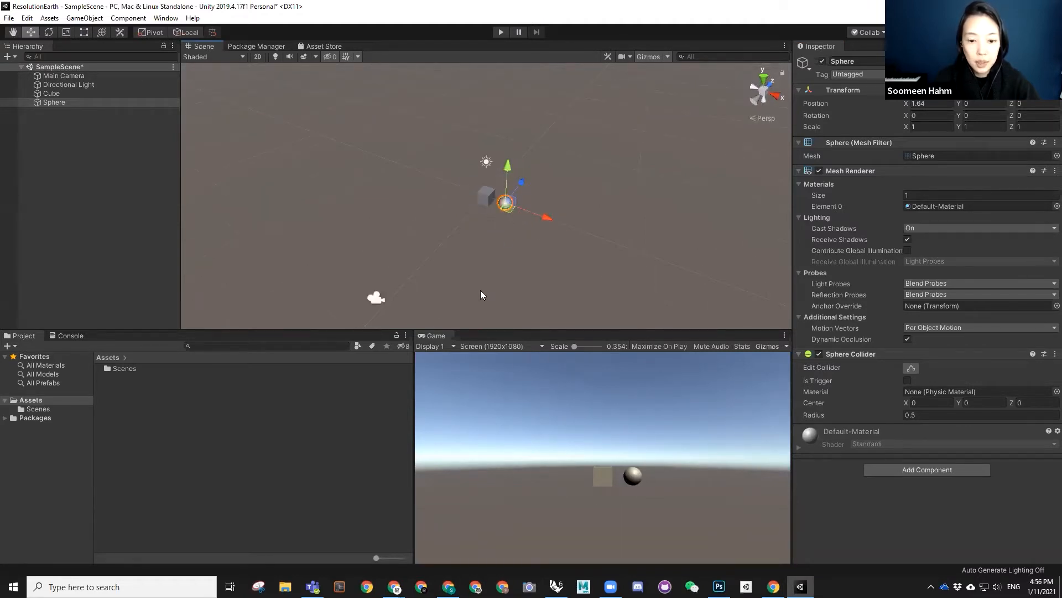
alt+drag(403, 254, 356, 223)
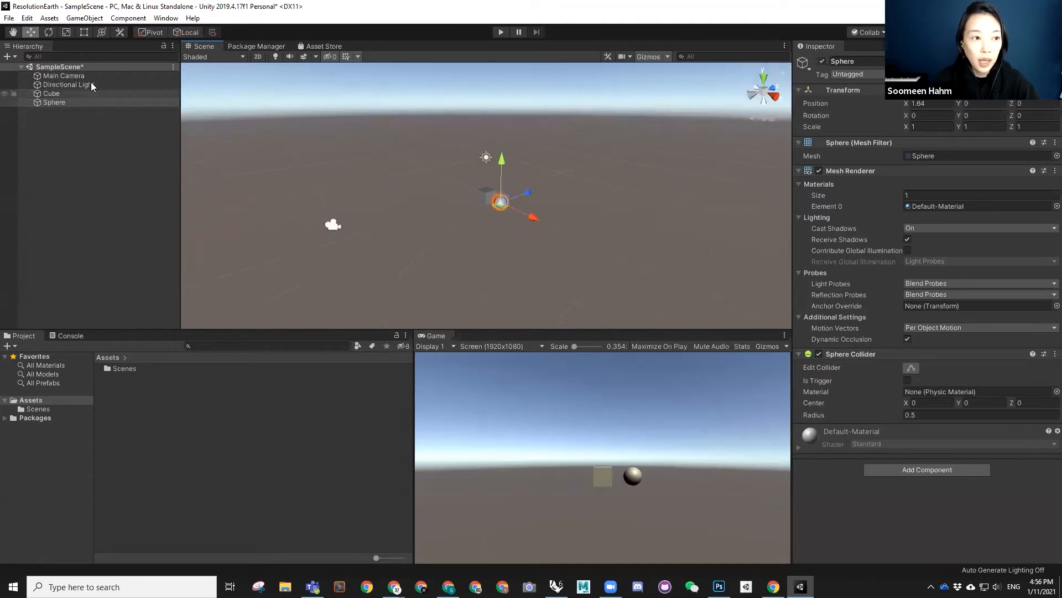
click(78, 68)
click(78, 74)
alt+drag(460, 247, 464, 304)
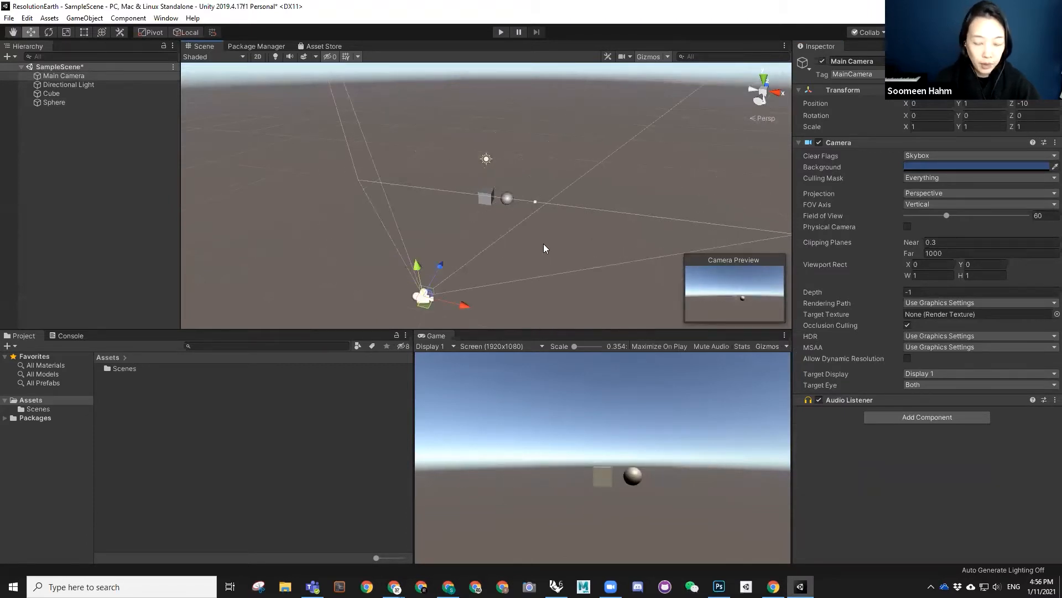
alt+drag(544, 244, 531, 216)
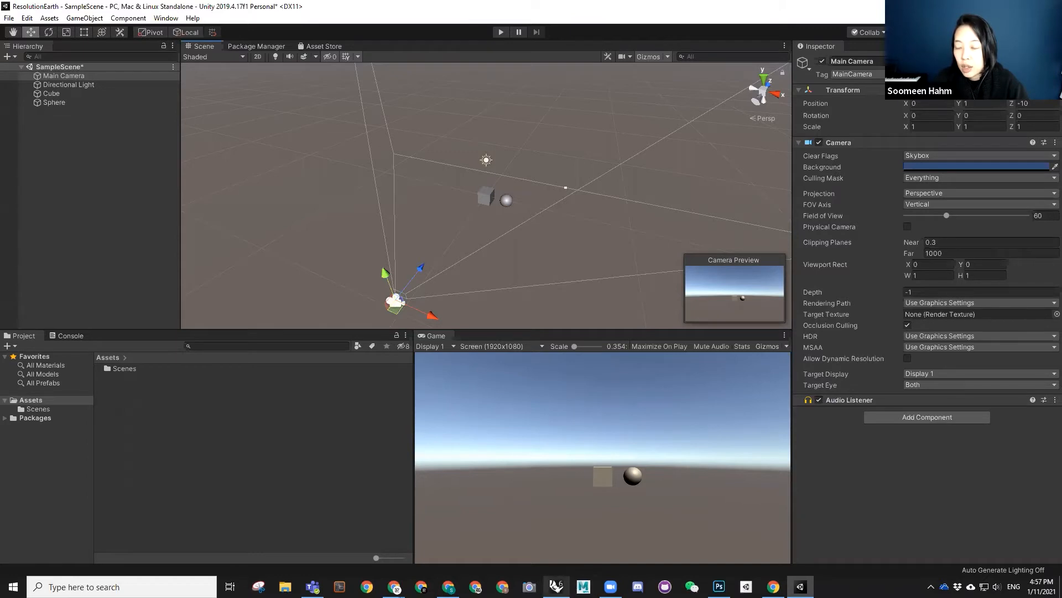
- Switch to Rhinoceros and explode the cut-out sphere and the box beneath it into separate surfaces
mouse_move(556, 586)
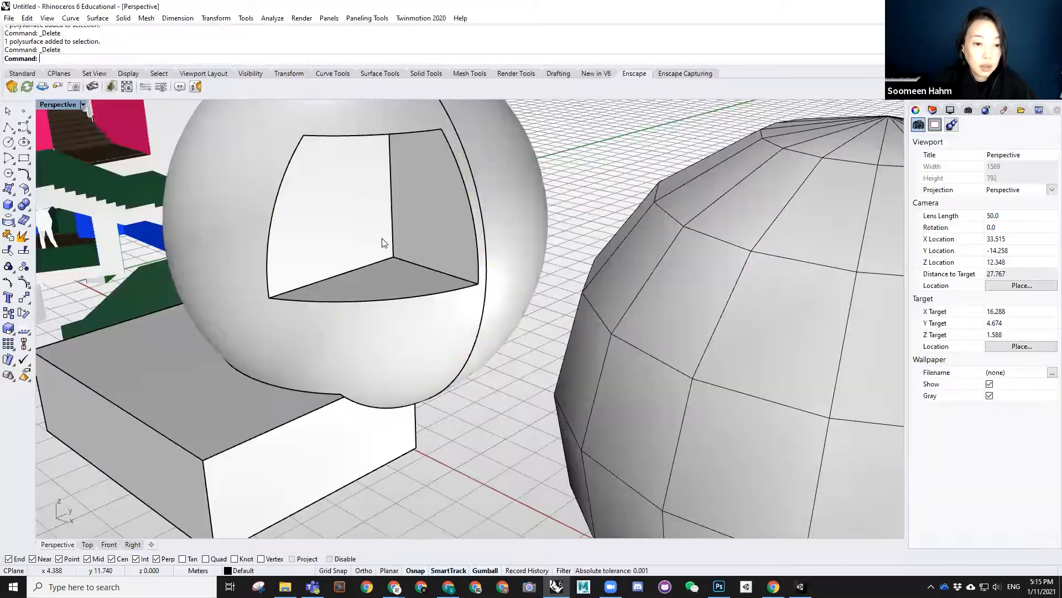
click(382, 238)
right_drag(381, 238, 394, 191)
click(485, 381)
right_drag(487, 381, 493, 330)
scroll(496, 334, down, 4)
right_drag(386, 415, 430, 355)
drag(563, 203, 414, 385)
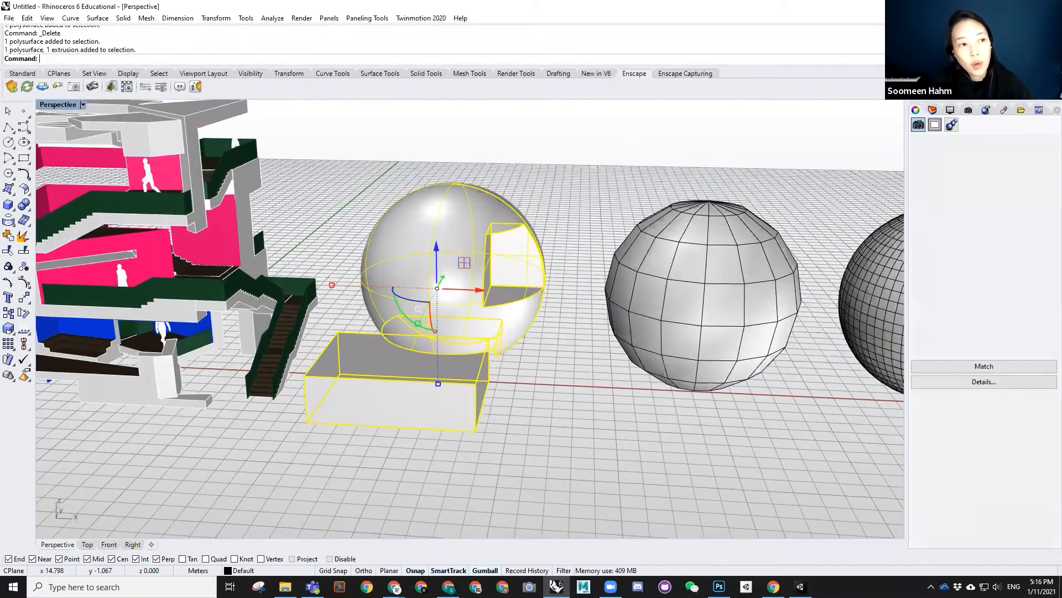
text(Explode)
key(Return)
- Select individual surfaces of the exploded objects to check their separation, and clear the selection
scroll(472, 381, down, 2)
right_drag(471, 378, 477, 338)
click(472, 333)
scroll(464, 321, up, 4)
click(483, 310)
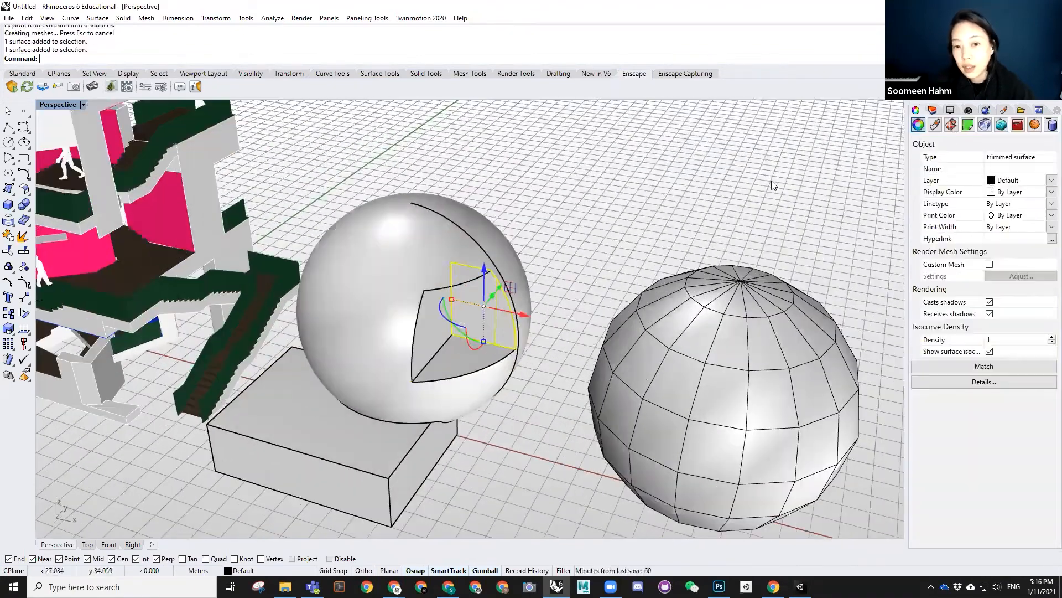
click(771, 180)
- Display the layer list and create a new layer named Blue
click(932, 111)
click(916, 111)
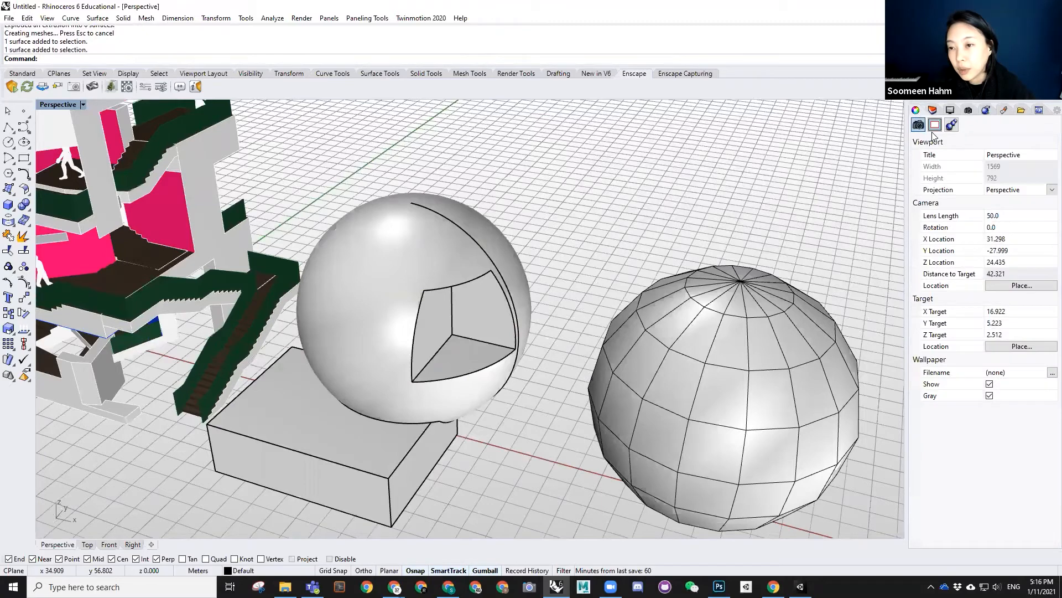
right_drag(706, 208, 875, 144)
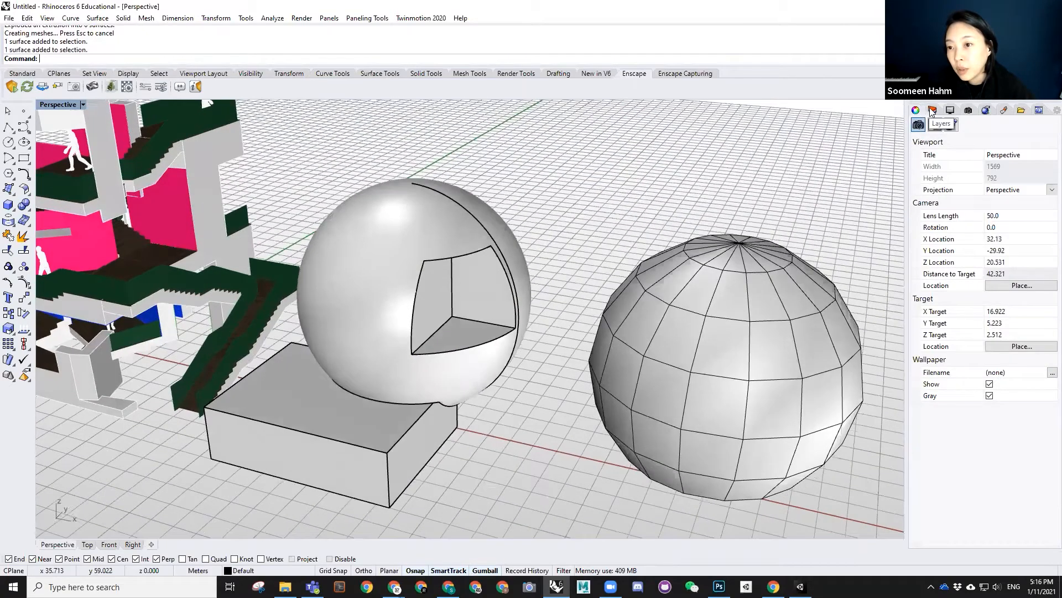
click(933, 110)
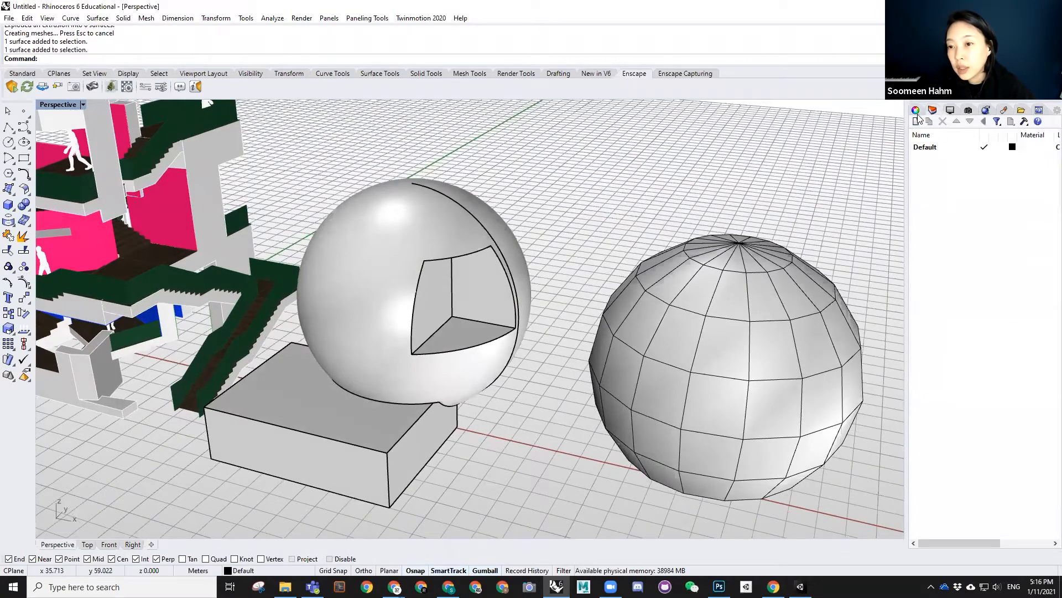
click(917, 111)
click(933, 111)
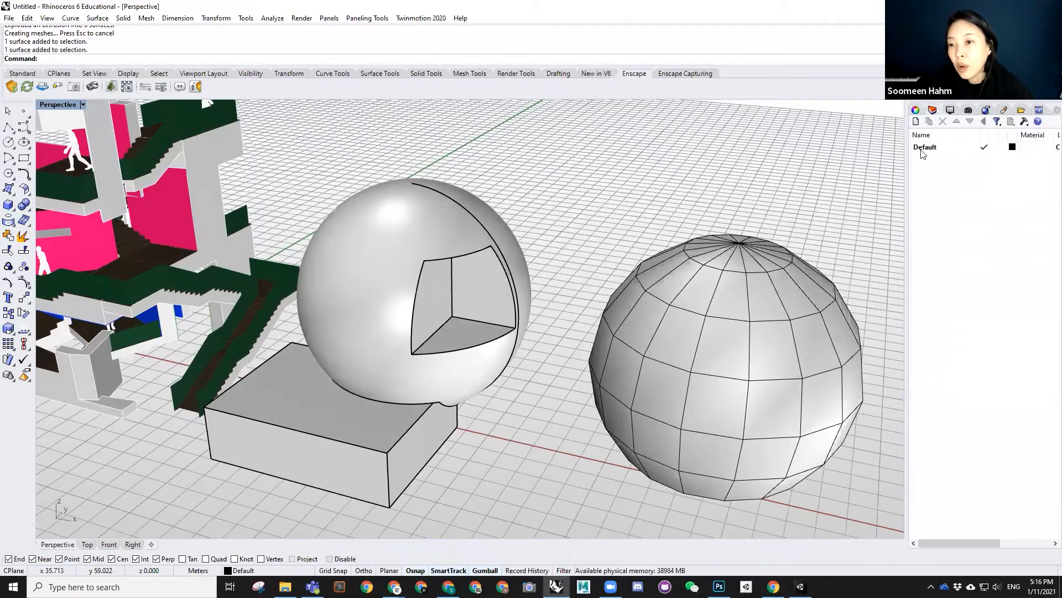
scroll(577, 272, down, 3)
right_drag(553, 266, 614, 219)
scroll(614, 219, up, 3)
right_drag(886, 166, 972, 129)
click(916, 121)
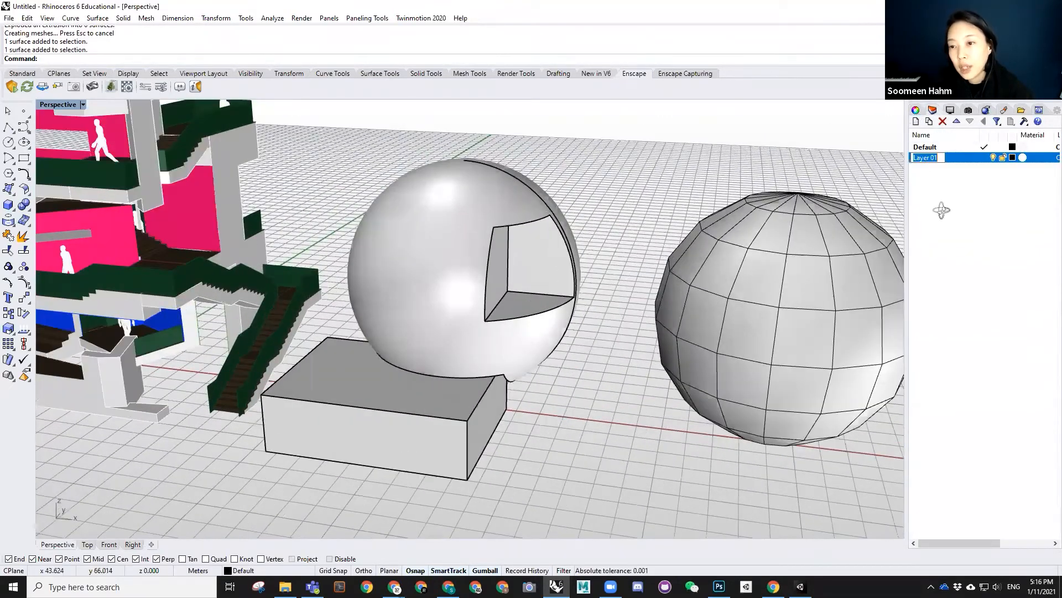
text(Blue)
key(Return)
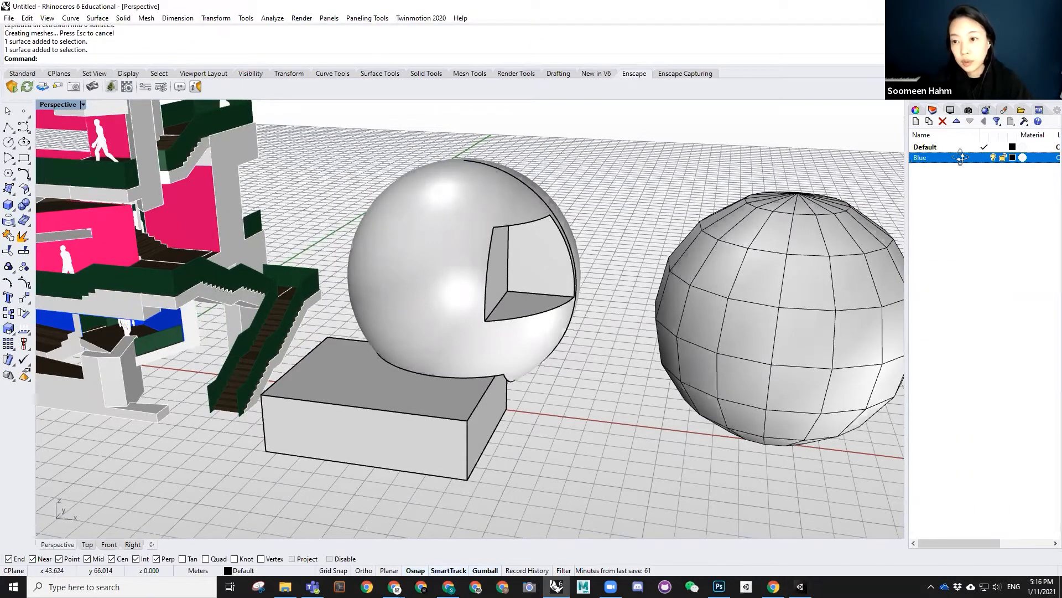
- Create another layer named Pink
click(916, 121)
text(Piunk)
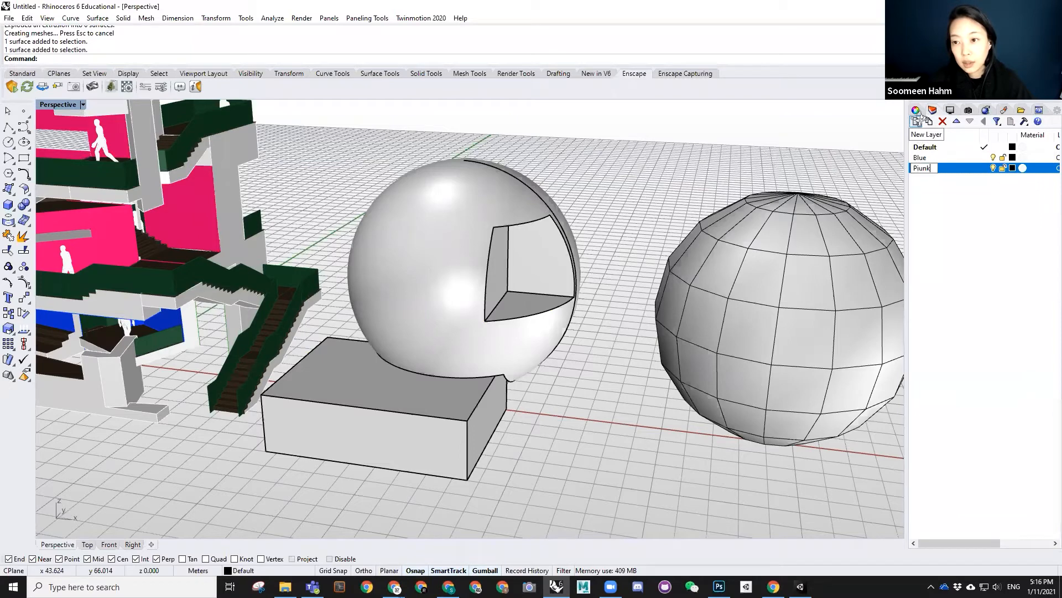
text(nk)
key(Return)
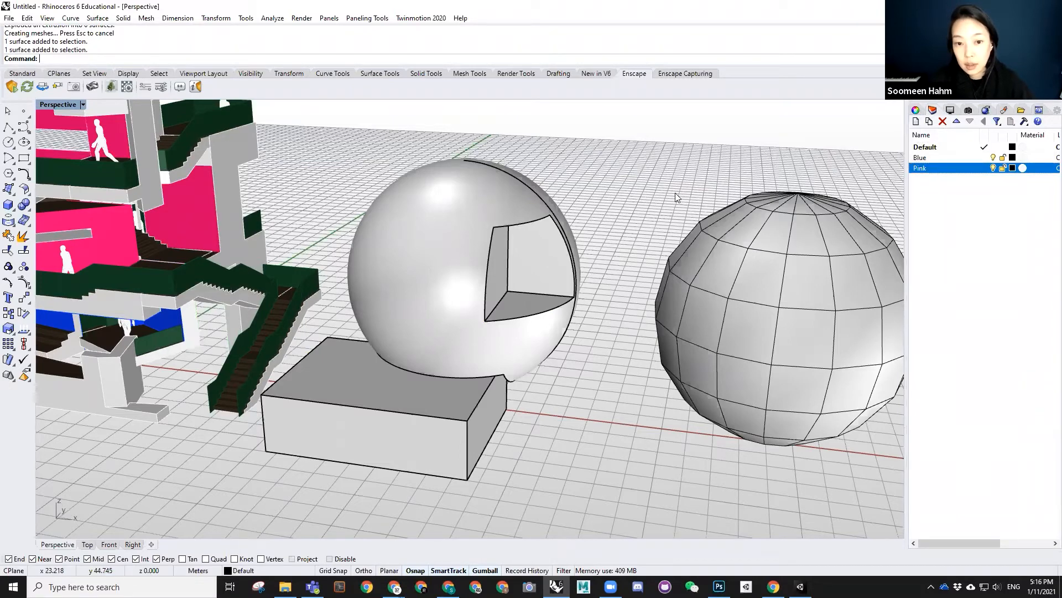
- Move the sphere's outer surface to a new layer named Grey and hide that layer
click(465, 231)
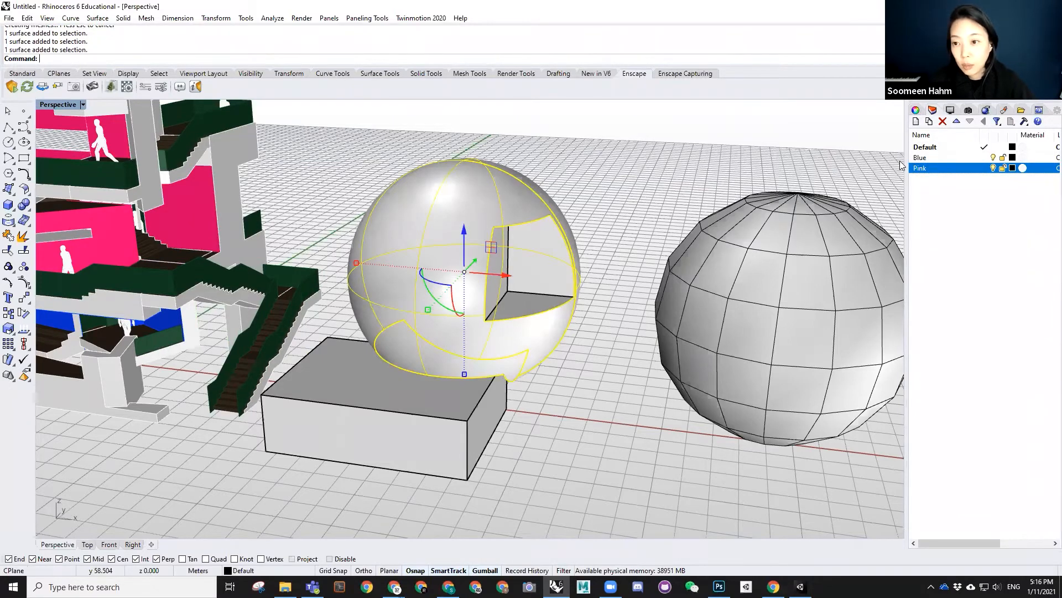
click(916, 122)
text(Grey)
key(Return)
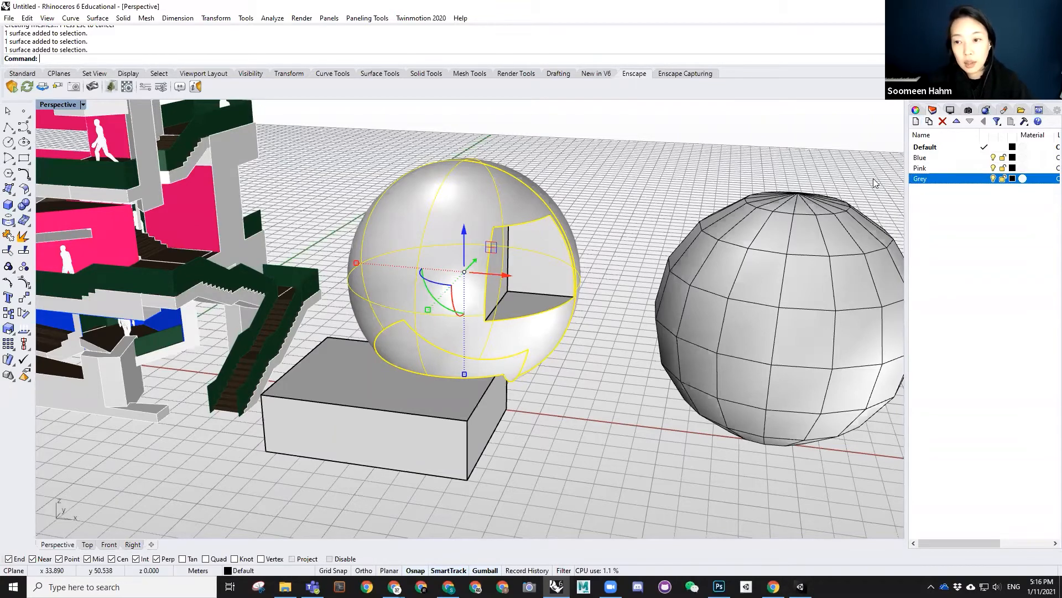
right_click(926, 178)
click(958, 370)
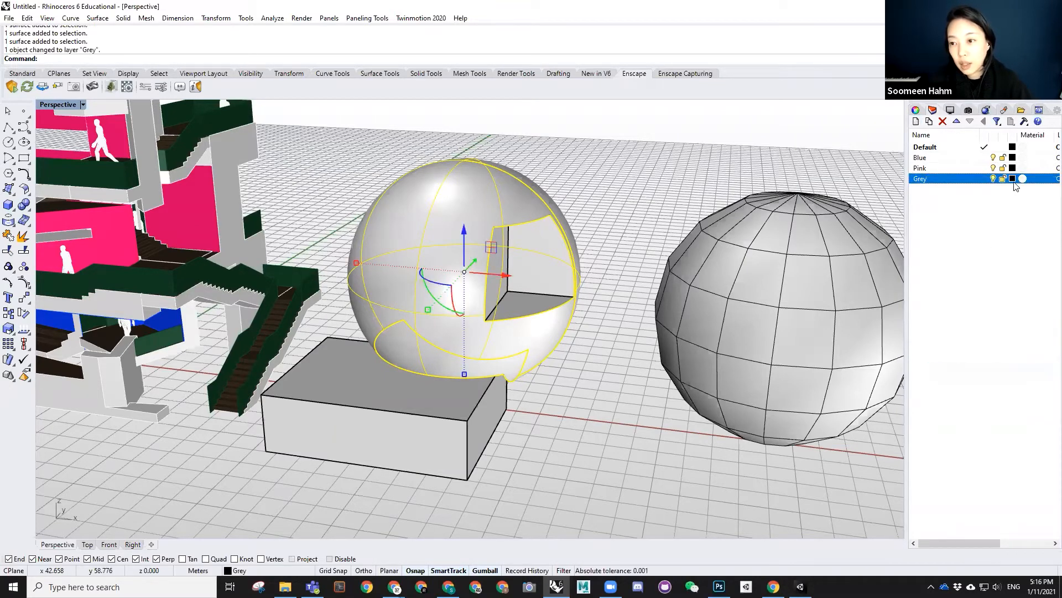
click(994, 179)
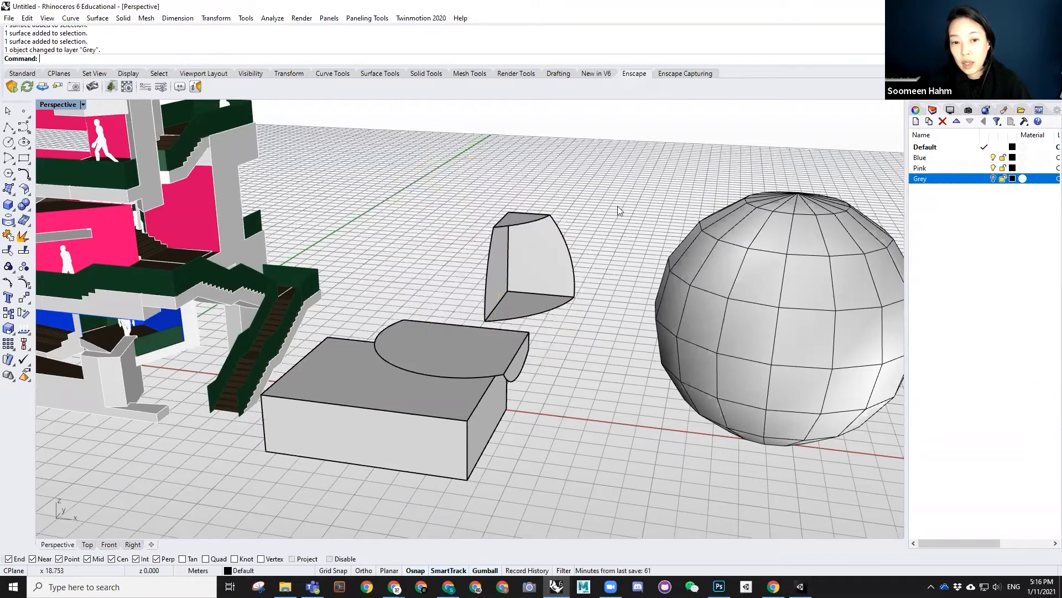
- Move the remaining cut-out surfaces of the sphere to the Pink layer and hide that layer
right_drag(367, 191, 376, 145)
drag(343, 128, 612, 382)
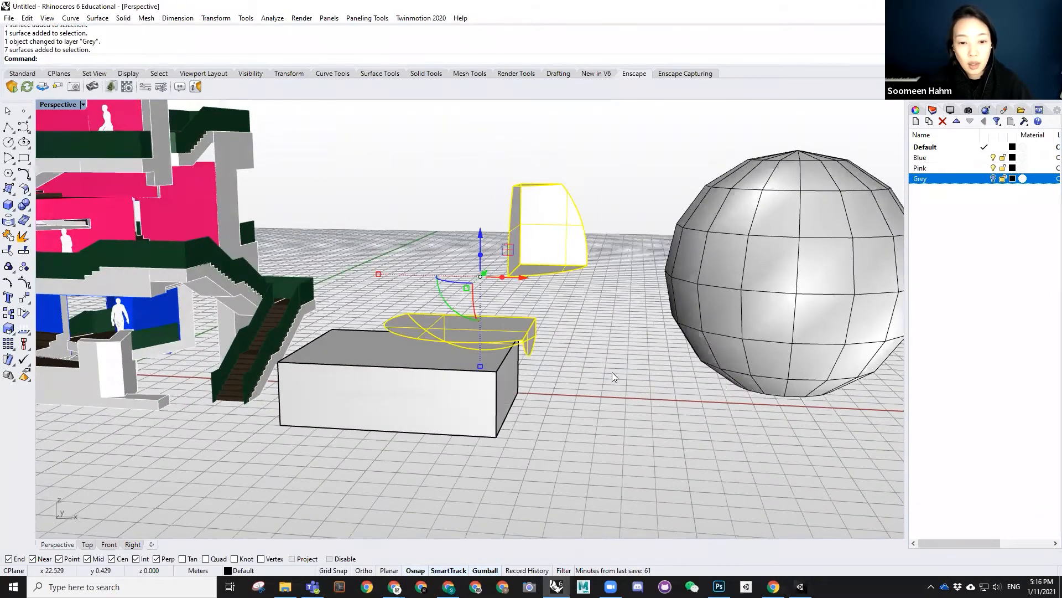
right_click(934, 170)
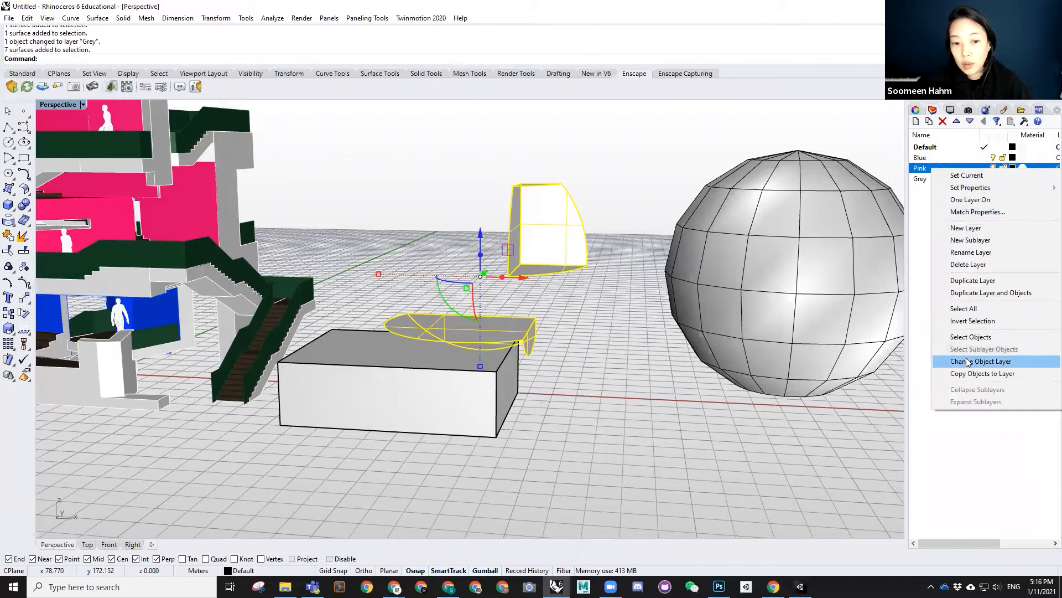
click(957, 360)
click(993, 169)
right_drag(526, 332, 532, 357)
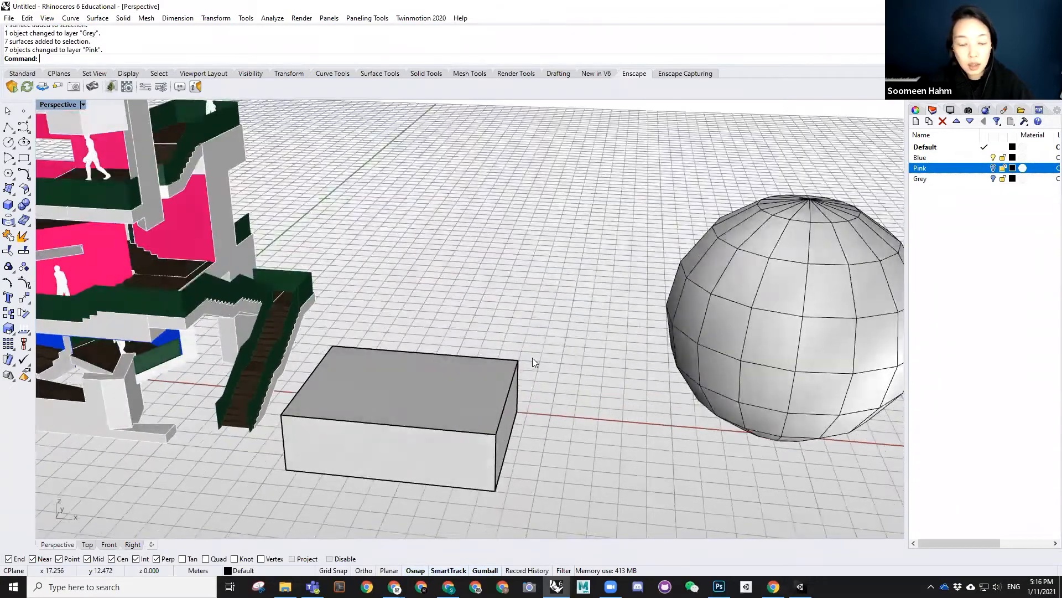
- Move all surfaces of the exploded box to the Blue layer
scroll(532, 358, down, 5)
right_drag(480, 332, 411, 300)
drag(412, 299, 604, 454)
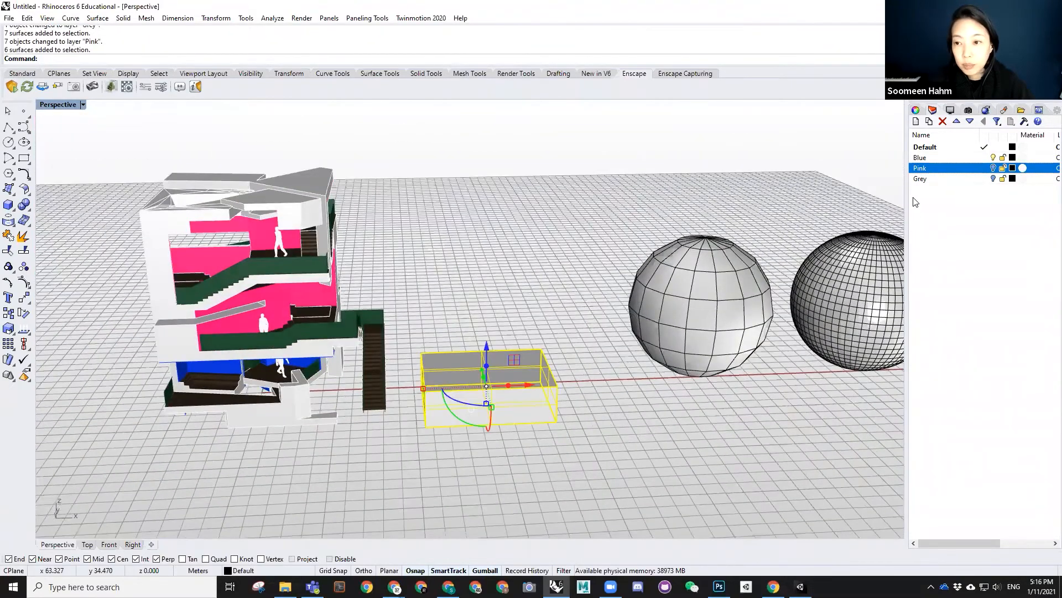
right_click(937, 158)
click(957, 360)
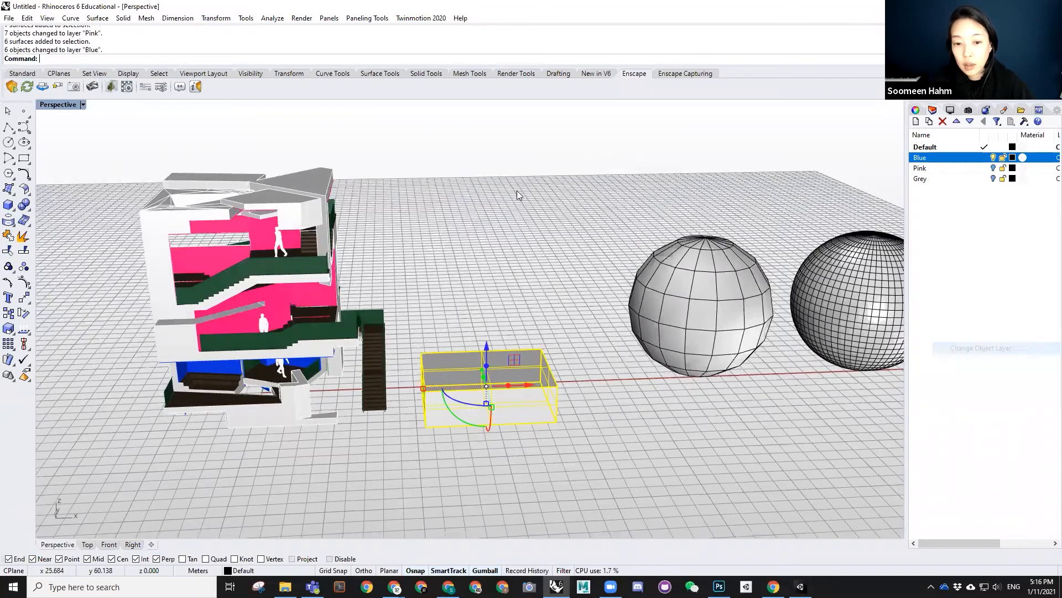
- Show the hidden Pink and Grey layers again
click(517, 193)
right_drag(868, 236, 821, 238)
click(993, 178)
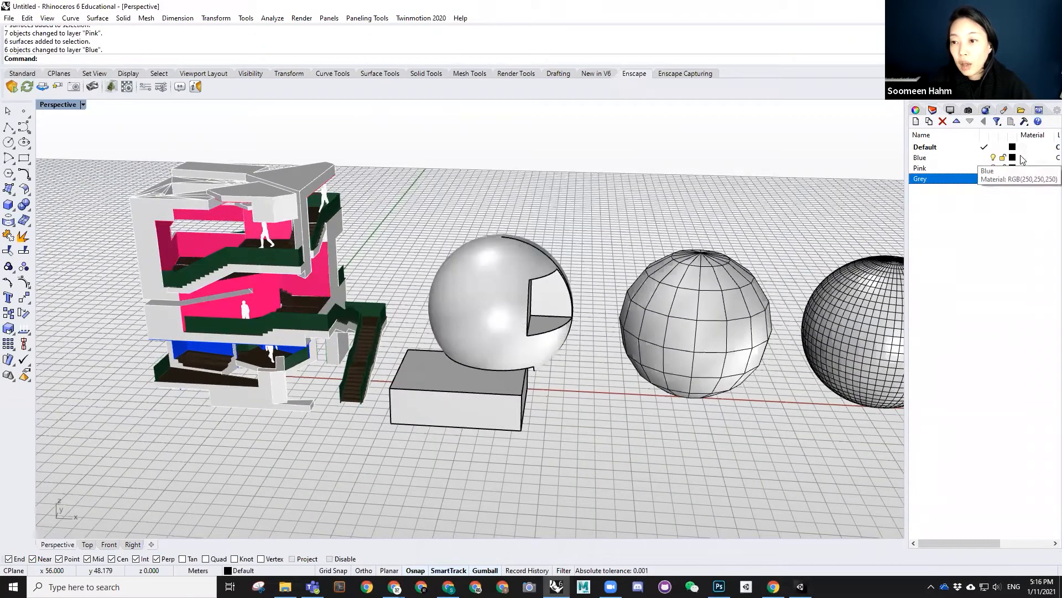
- Assign the existing Blue material to the Blue layer
click(1022, 157)
click(520, 149)
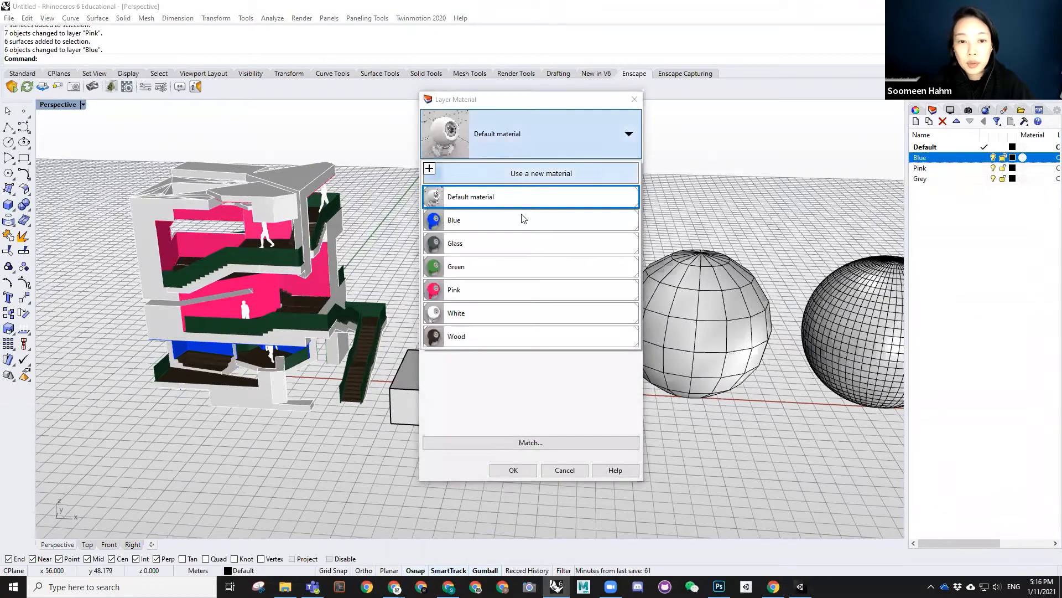
click(487, 222)
click(513, 470)
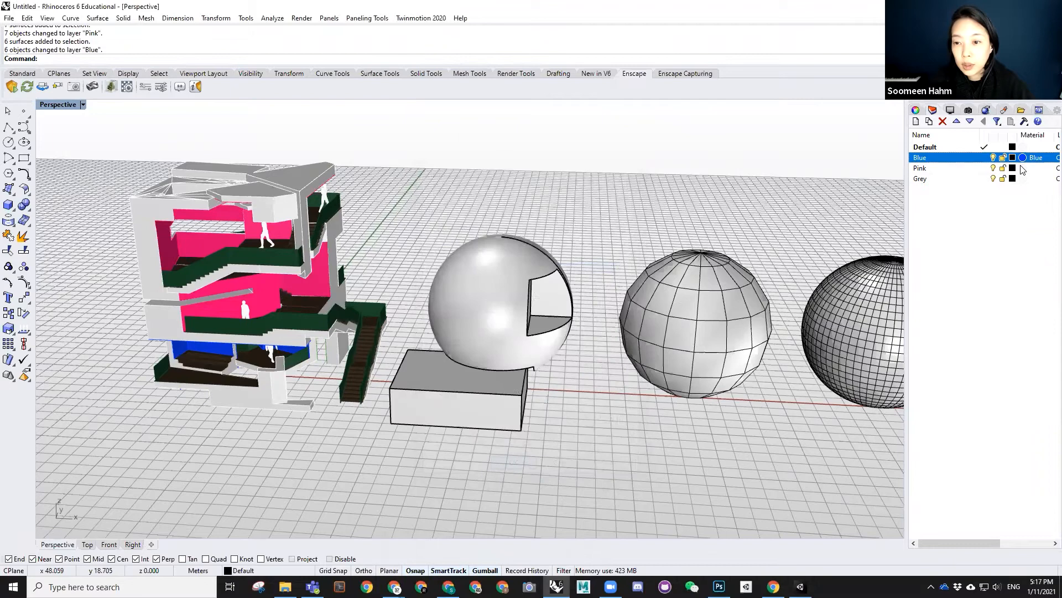
- Assign the existing Pink material to the Pink layer
click(1022, 168)
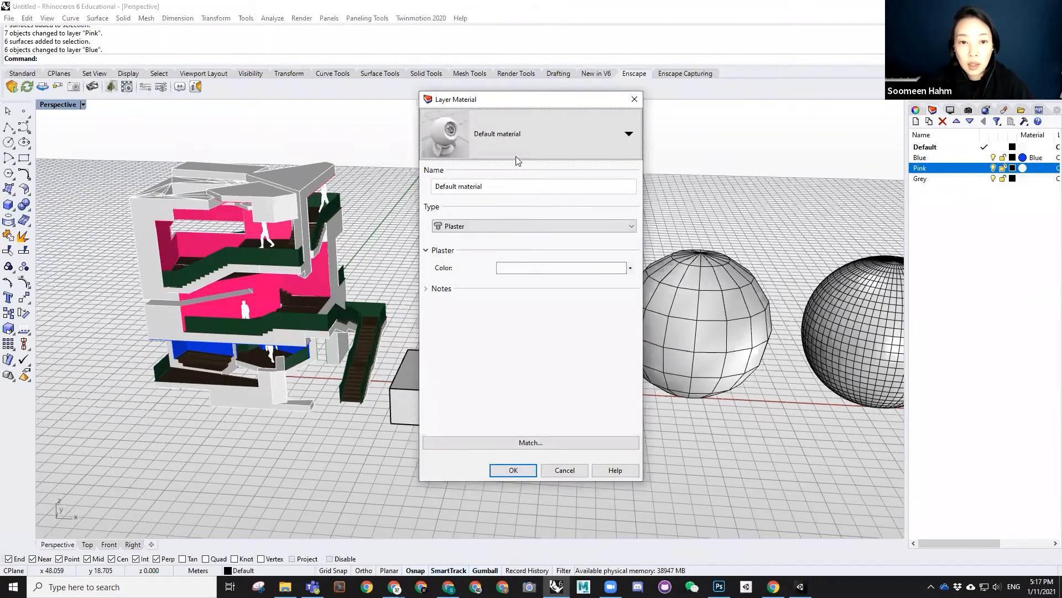
click(515, 158)
click(481, 281)
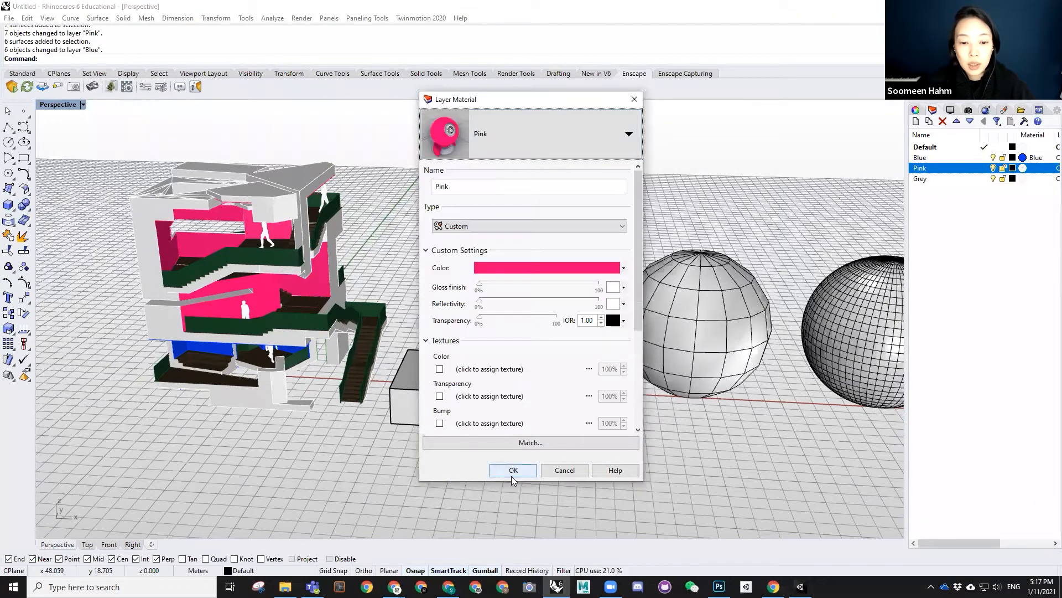
click(513, 470)
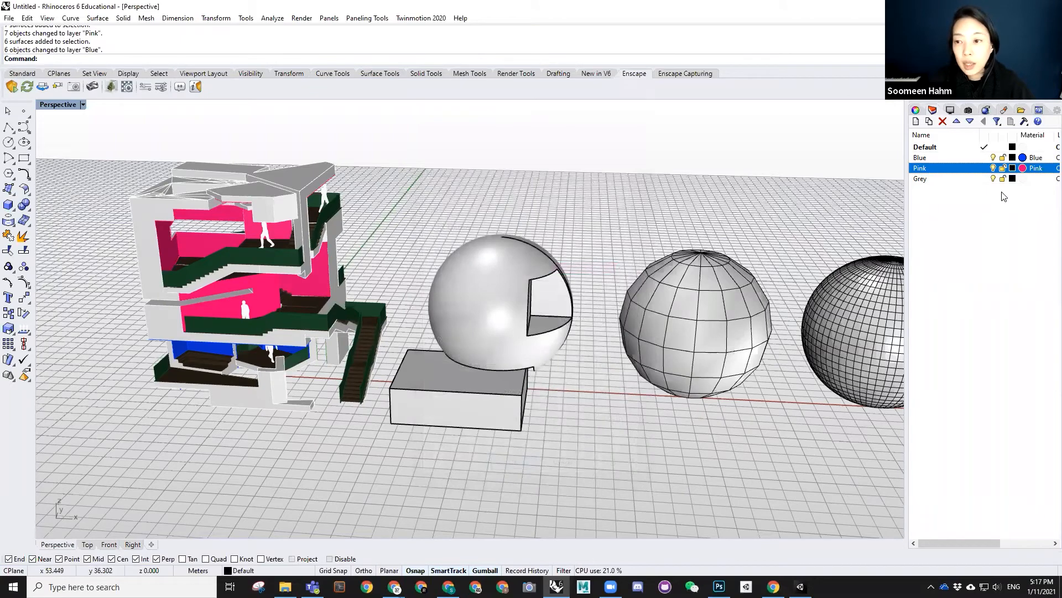
- Assign the existing White material to the Grey layer
click(1024, 179)
click(531, 139)
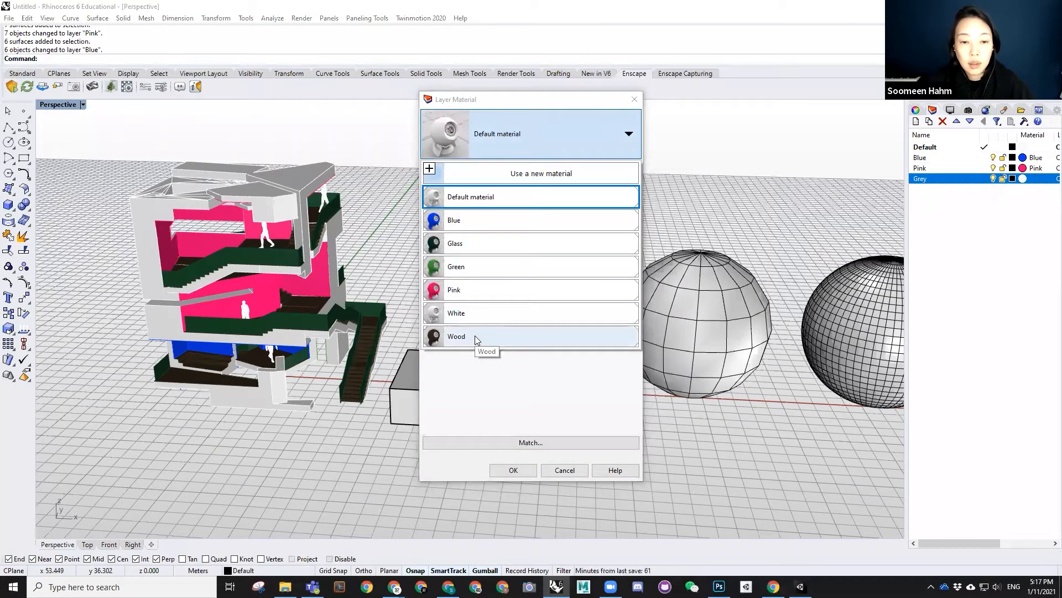
click(475, 315)
click(517, 471)
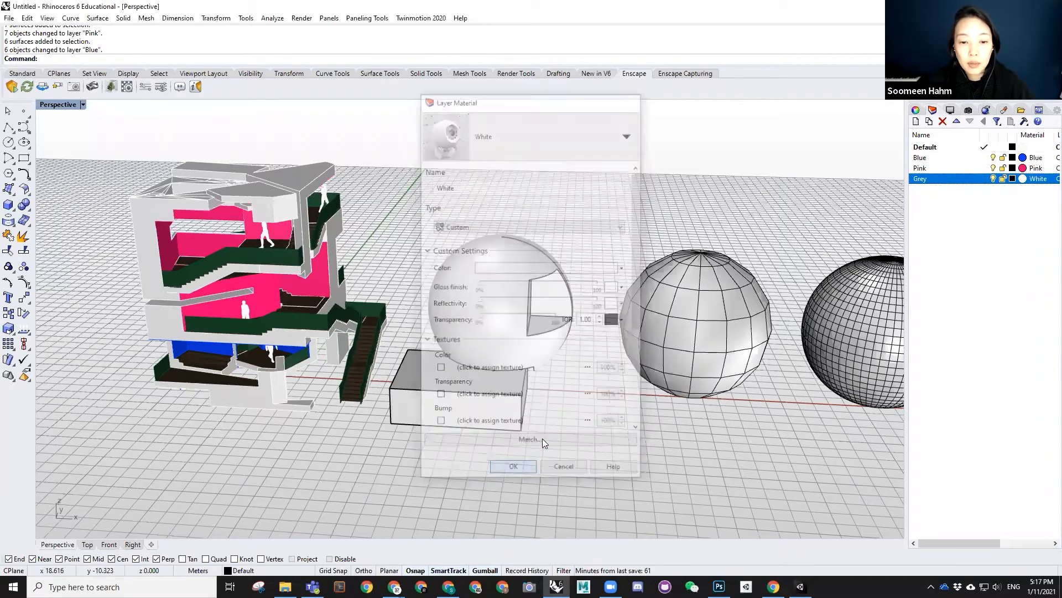
- Preview the layer materials in Rendered display mode, and return the Perspective viewport to Shaded mode
scroll(532, 251, up, 6)
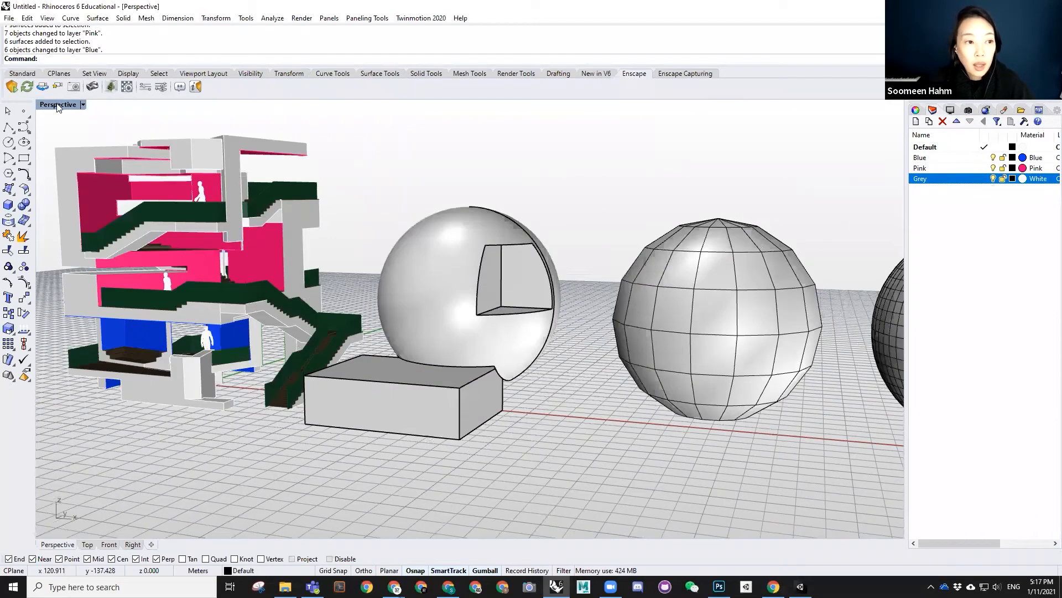
click(58, 105)
click(67, 158)
right_drag(513, 296, 310, 235)
click(61, 106)
click(63, 144)
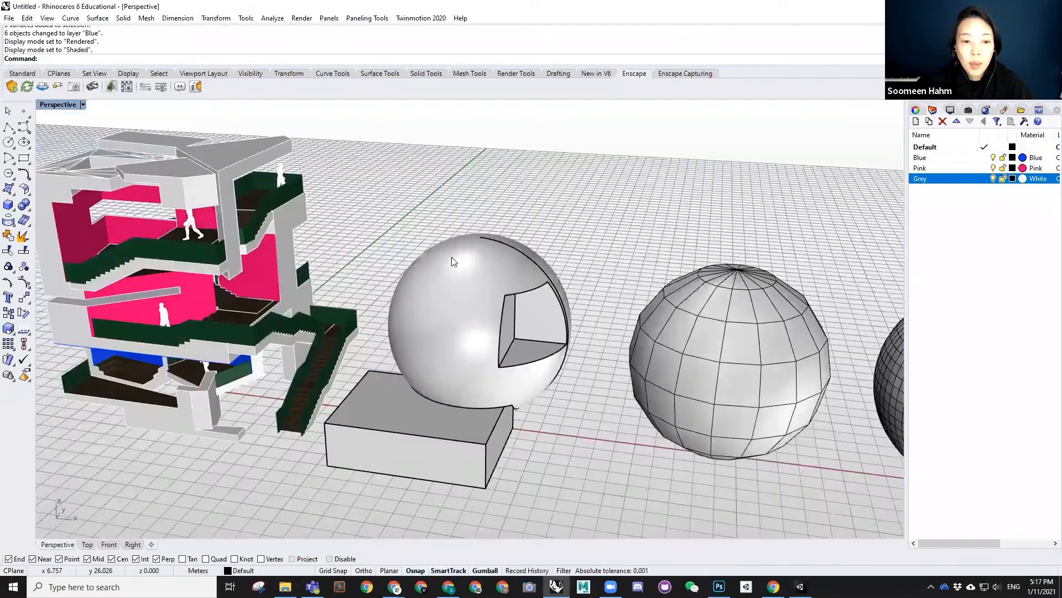
scroll(452, 255, down, 2)
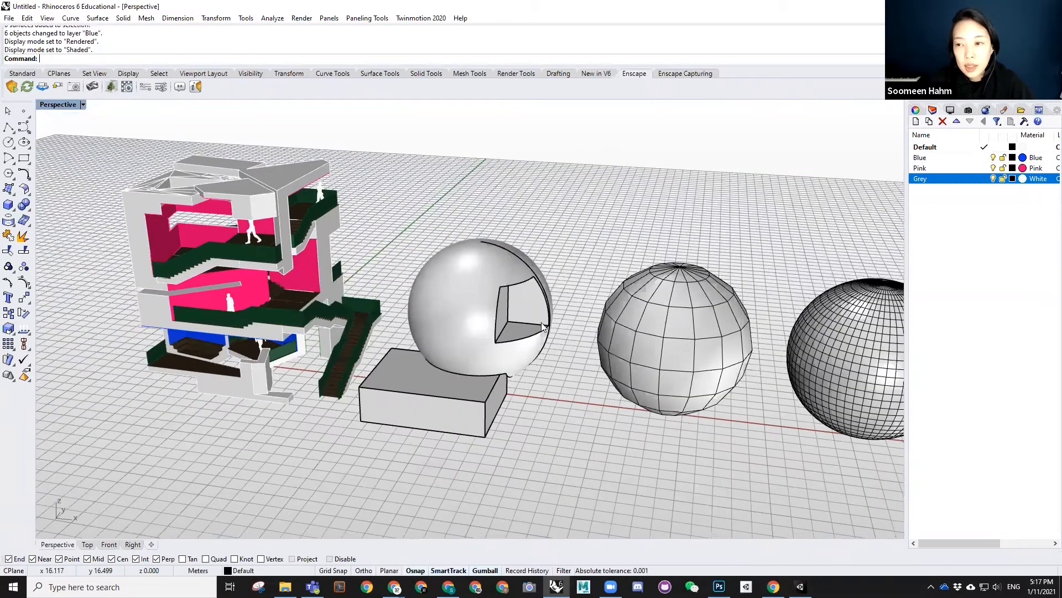
mouse_move(531, 279)
right_down()
mouse_move(540, 228)
mouse_move(548, 276)
right_up()
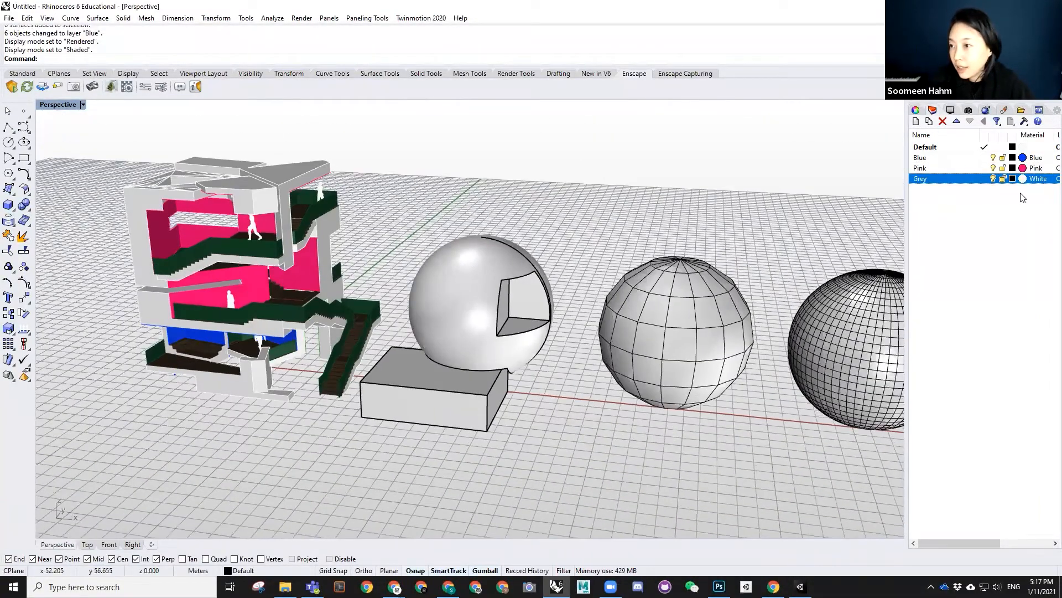
- Hide the mesh spheres that stand beside the cut-out sphere and box
click(460, 270)
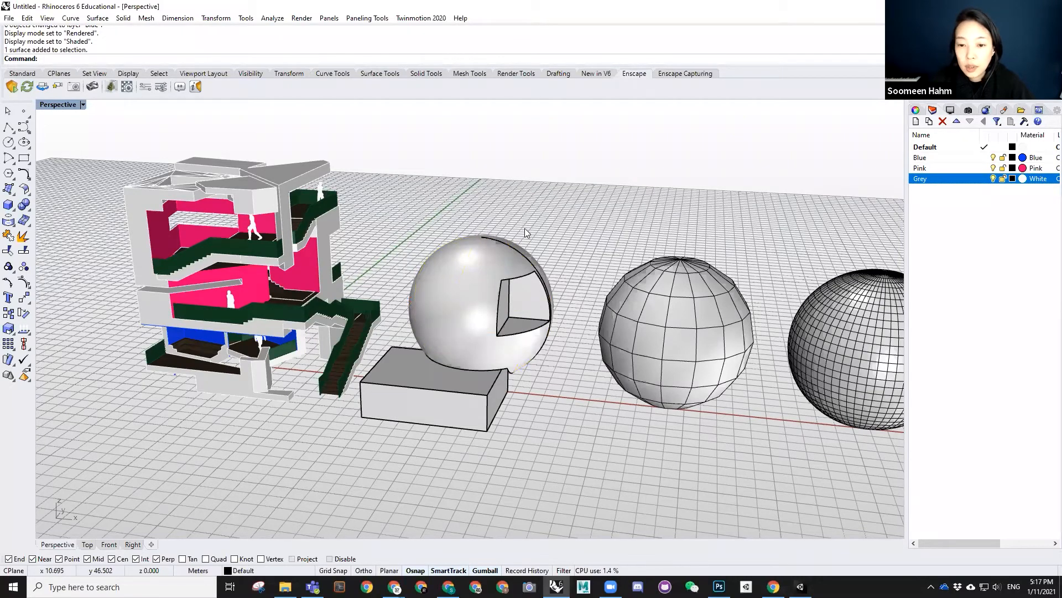
scroll(522, 227, down, 5)
drag(823, 207, 588, 352)
key(ctrl+h)
scroll(523, 275, up, 4)
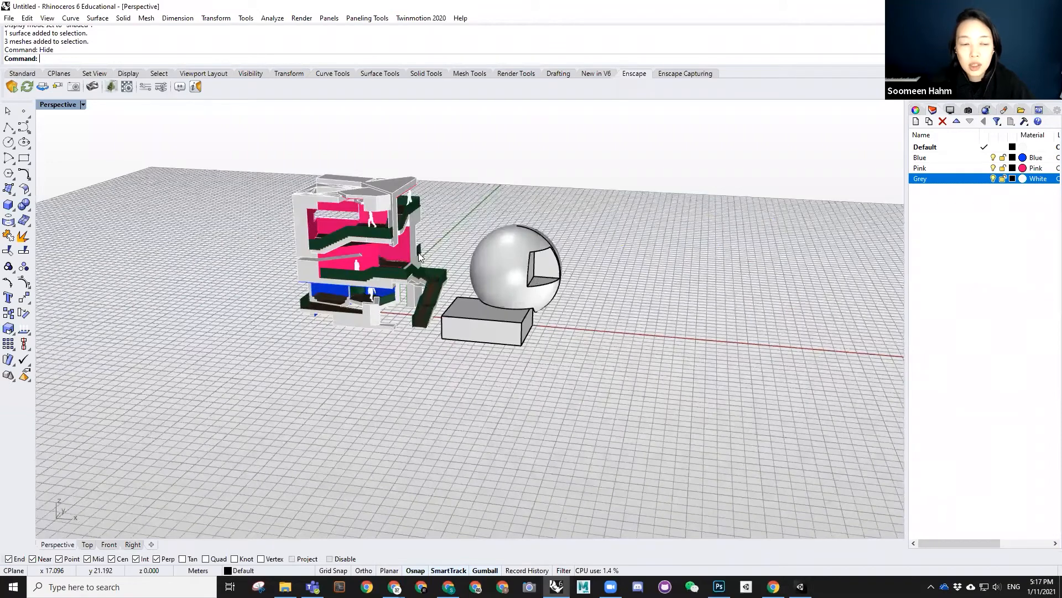
scroll(419, 257, up, 2)
scroll(244, 206, up, 2)
right_drag(410, 382, 395, 379)
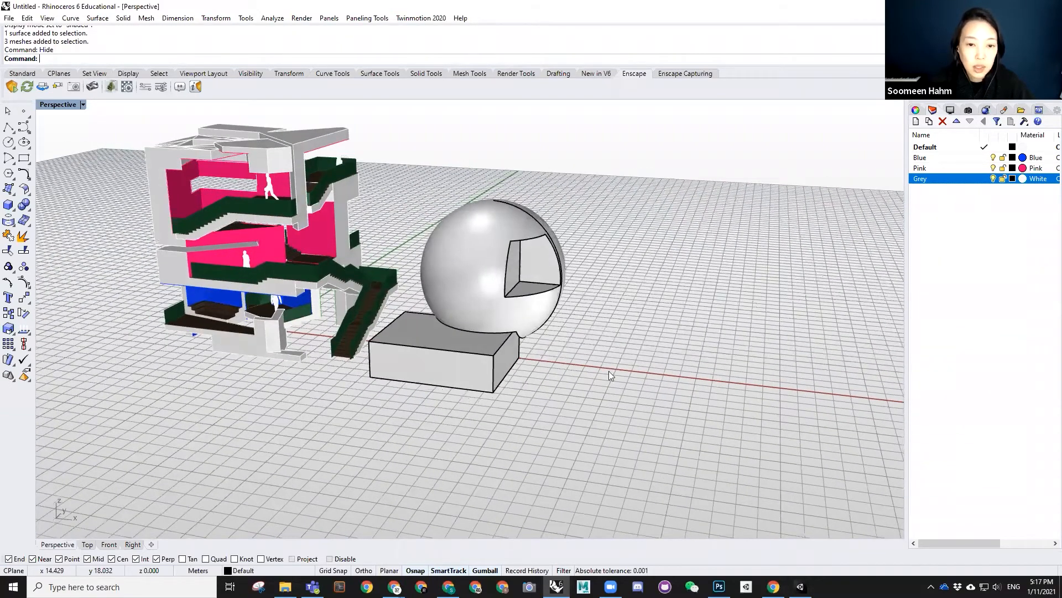
- Hide the building meshes and move the sphere and box together about 13 m in the negative X direction
right_drag(609, 371, 603, 364)
right_drag(518, 271, 510, 266)
drag(512, 266, 414, 259)
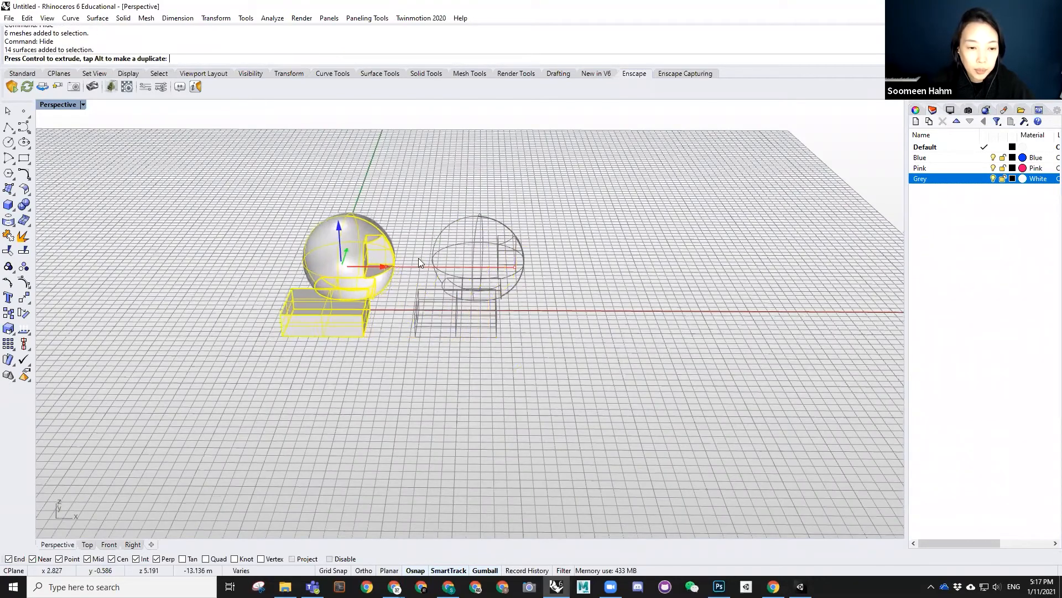
right_drag(358, 407, 355, 426)
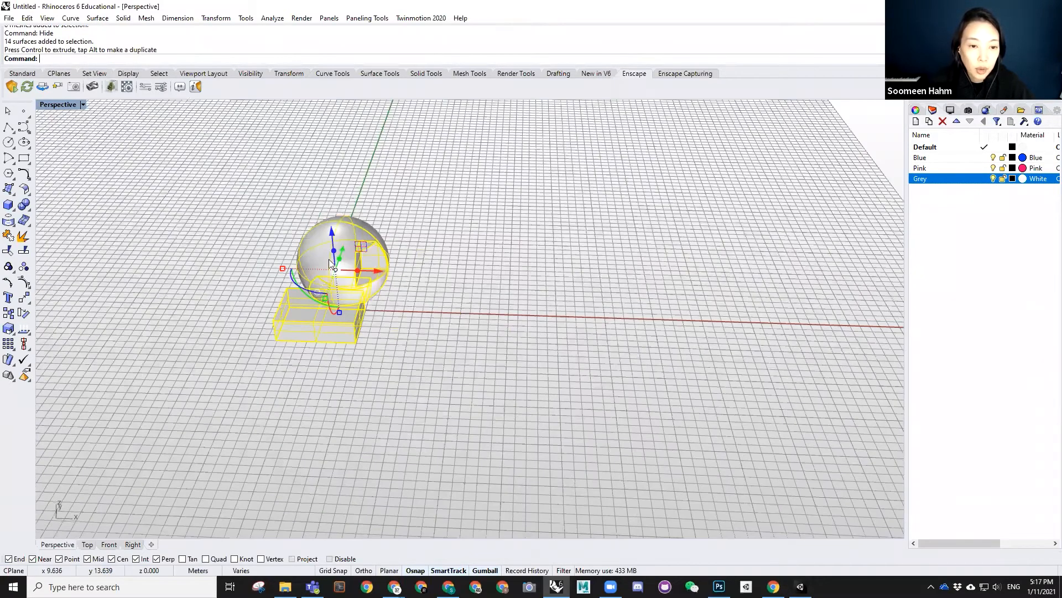
right_drag(605, 304, 562, 349)
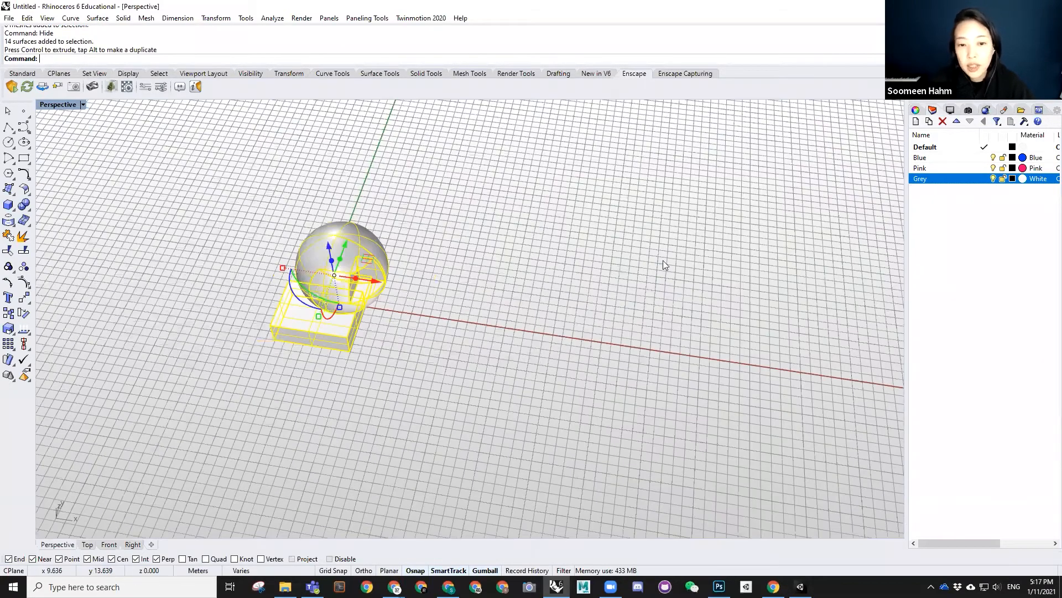
right_drag(663, 260, 622, 276)
right_drag(664, 161, 553, 269)
scroll(567, 257, up, 2)
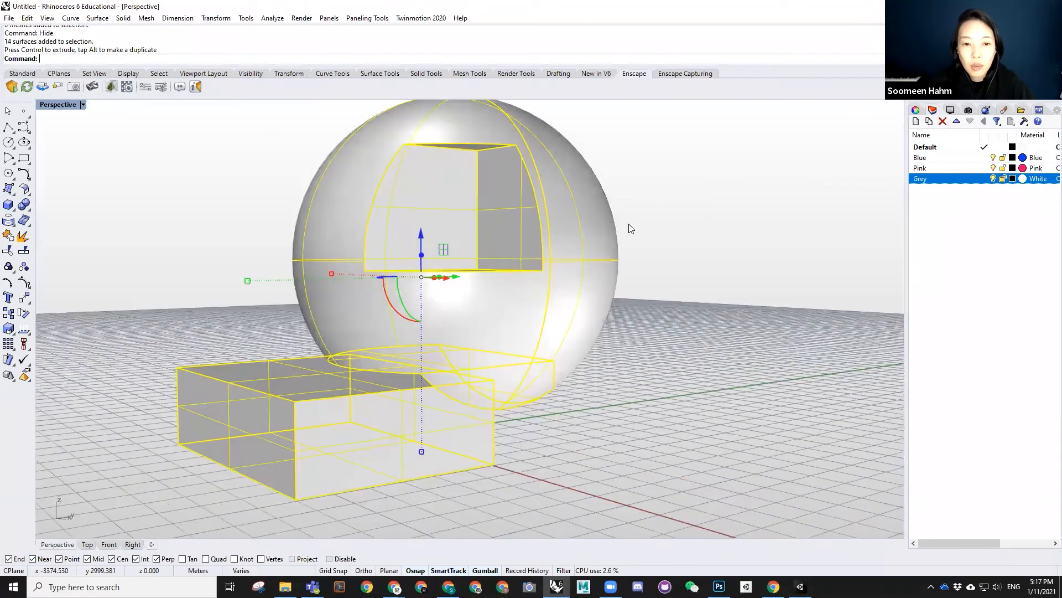
right_drag(635, 261, 524, 272)
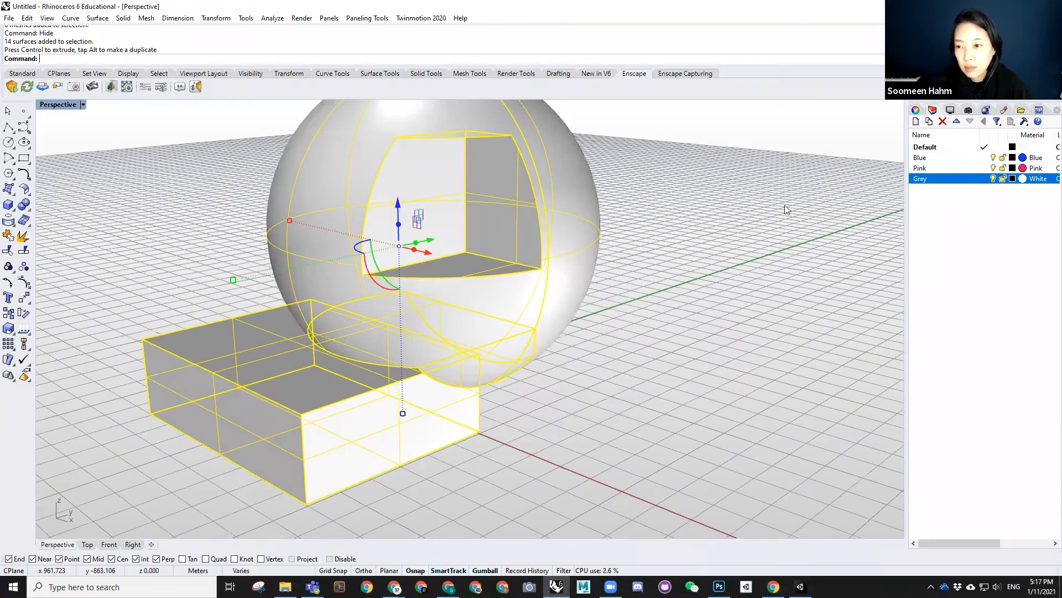
right_drag(787, 211, 918, 189)
right_drag(120, 127, 270, 201)
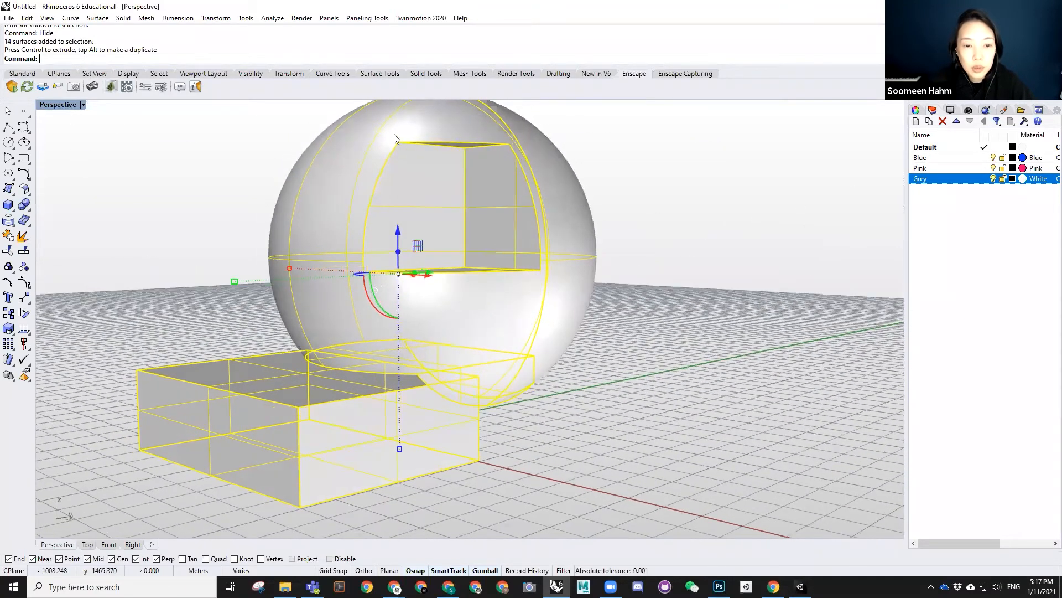
click(620, 280)
- Set the Perspective viewport's display mode to Rendered with the sphere and box in view
scroll(581, 277, down, 2)
click(83, 105)
click(72, 161)
scroll(408, 195, up, 2)
right_drag(731, 232, 758, 239)
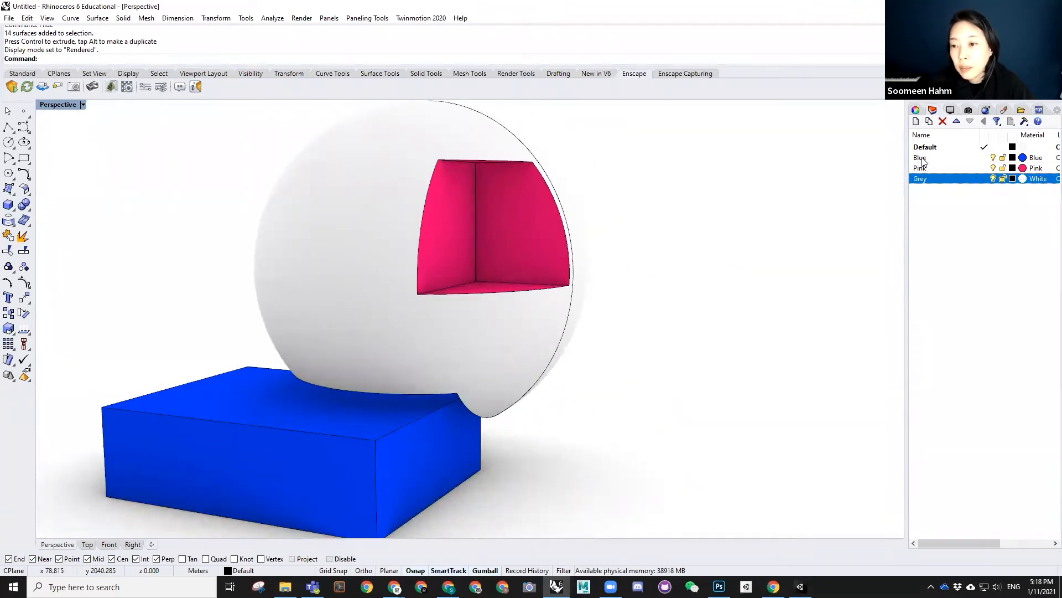
- Examine the material settings of the Blue layer and close them without changes
click(1033, 157)
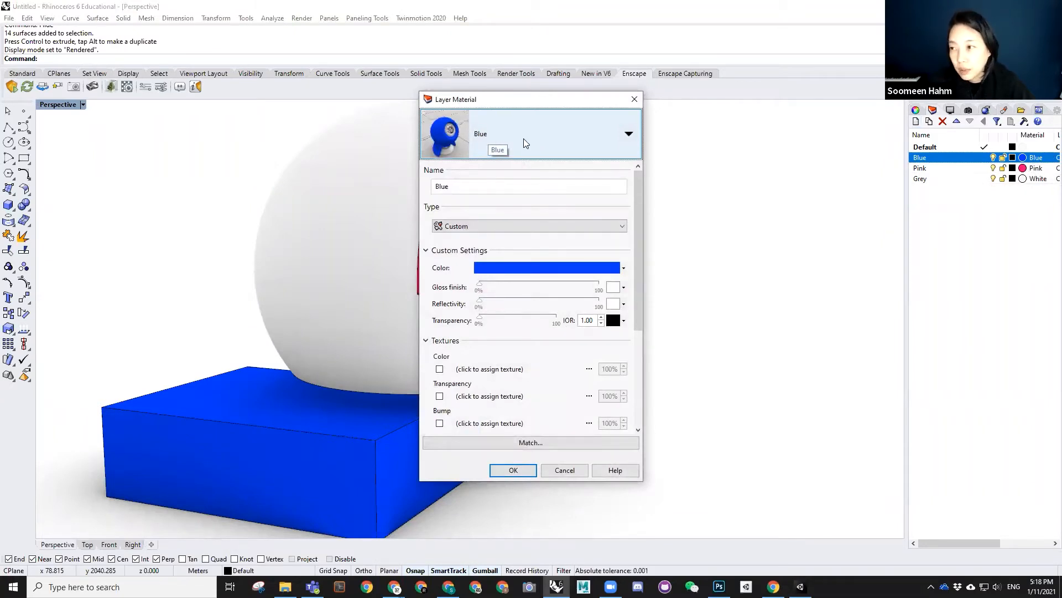
click(451, 187)
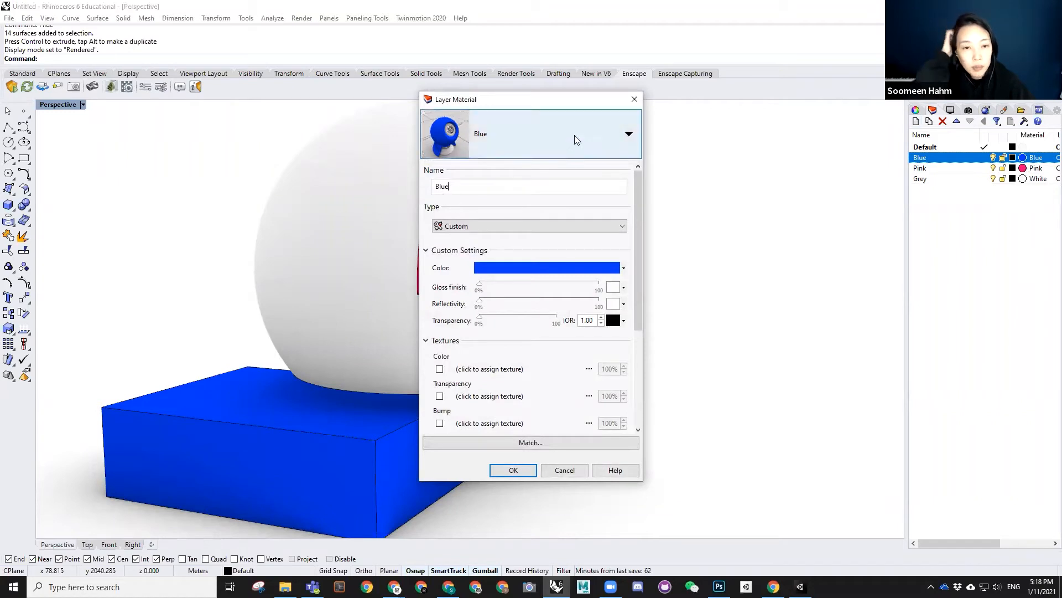
click(635, 100)
right_drag(667, 213, 614, 191)
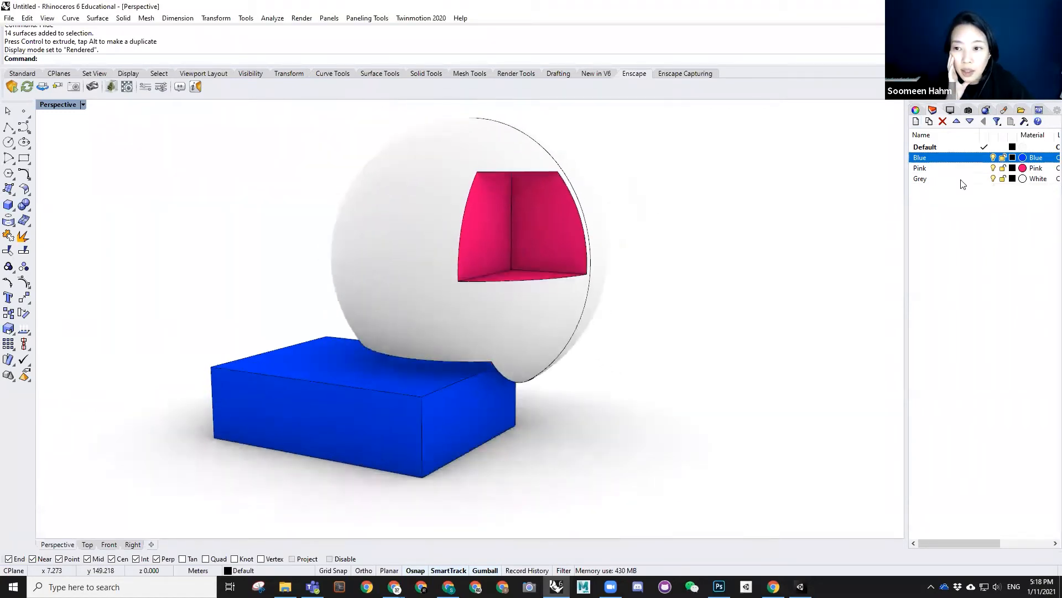
- Turn the Blue, Pink and Grey layers off and on one by one to check which surfaces each contains
click(992, 157)
click(993, 157)
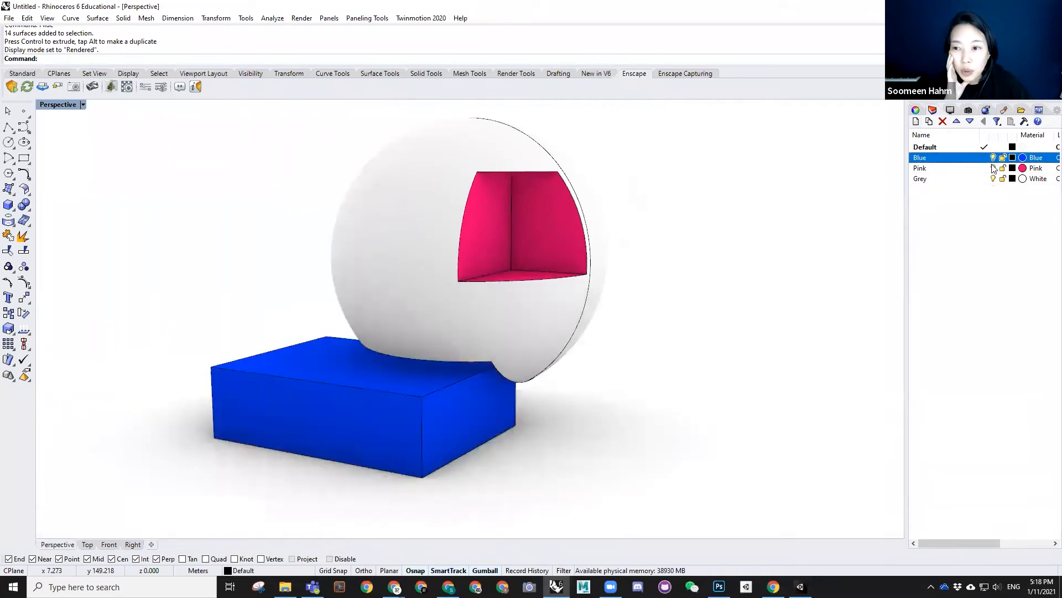
click(993, 167)
click(992, 167)
click(993, 178)
click(992, 178)
right_drag(564, 211, 548, 271)
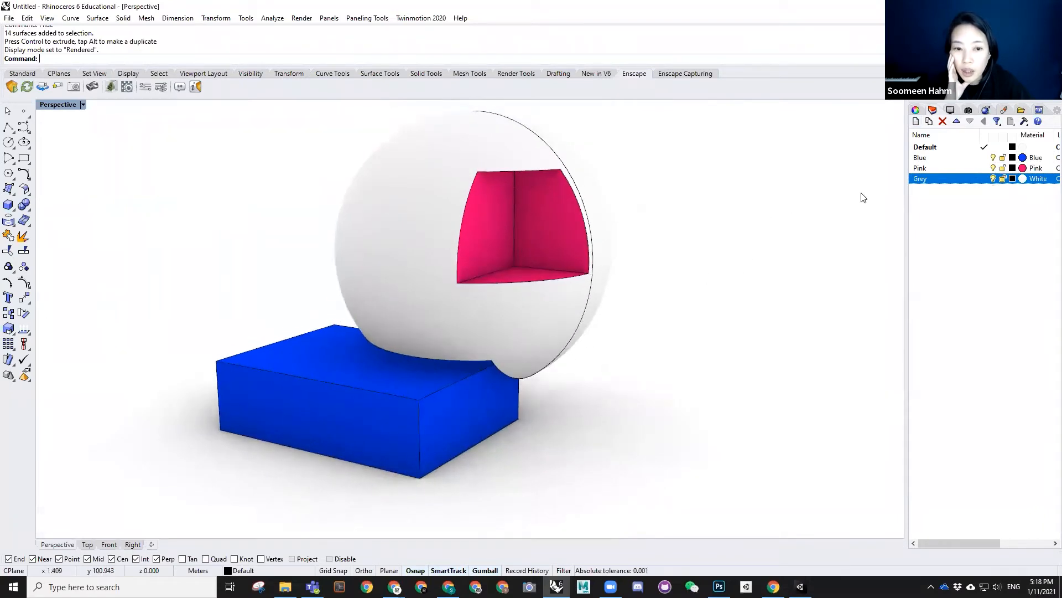
scroll(664, 281, down, 2)
scroll(664, 282, up, 1)
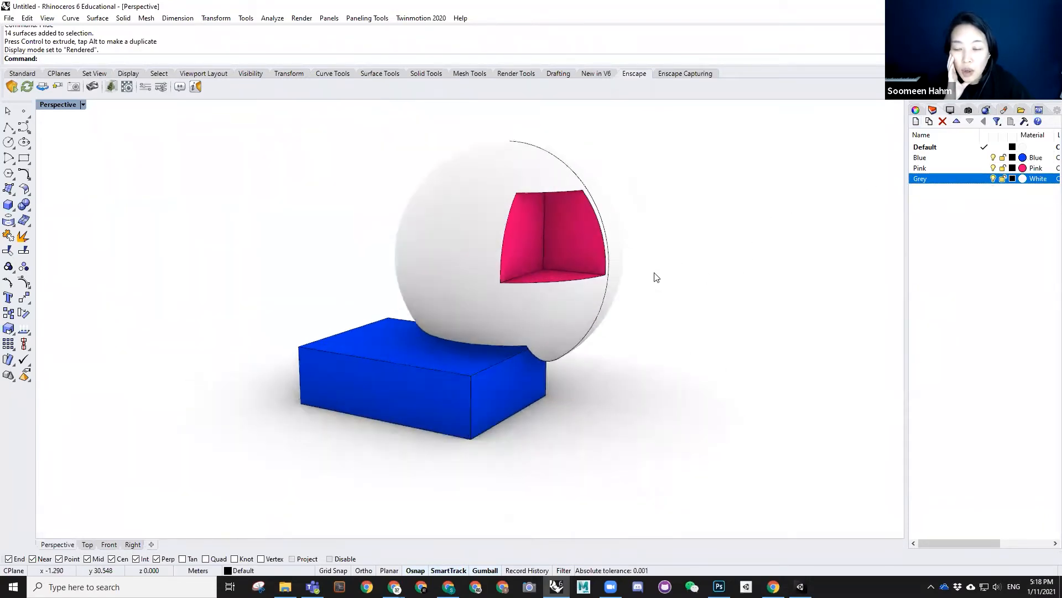
- Select all objects on the Blue layer and assign the Blue material directly to them instead of the layer material
right_click(934, 159)
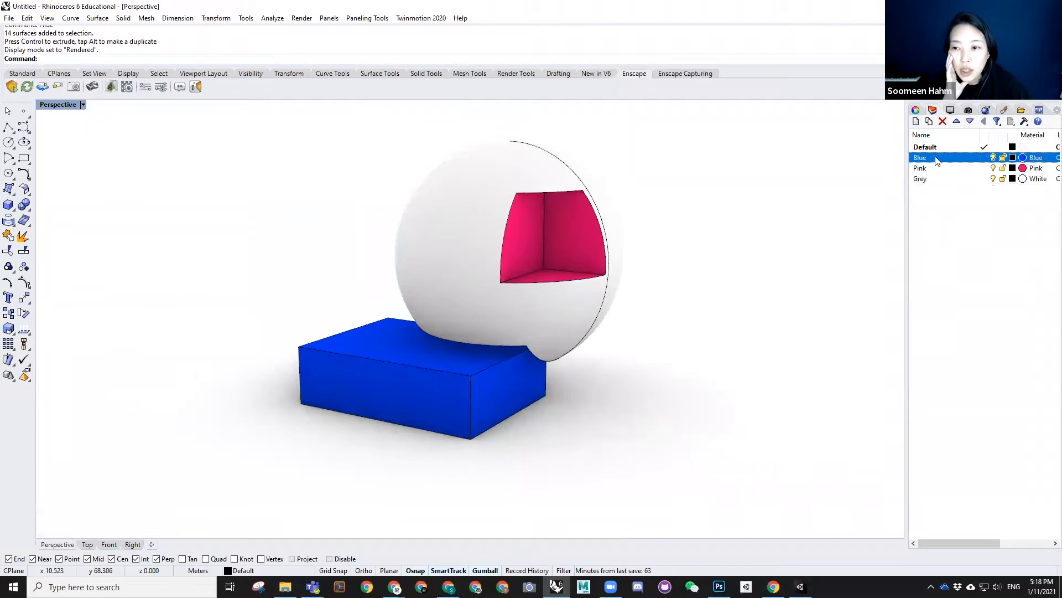
click(977, 329)
mouse_move(712, 332)
right_down()
mouse_move(717, 218)
mouse_move(723, 338)
right_up()
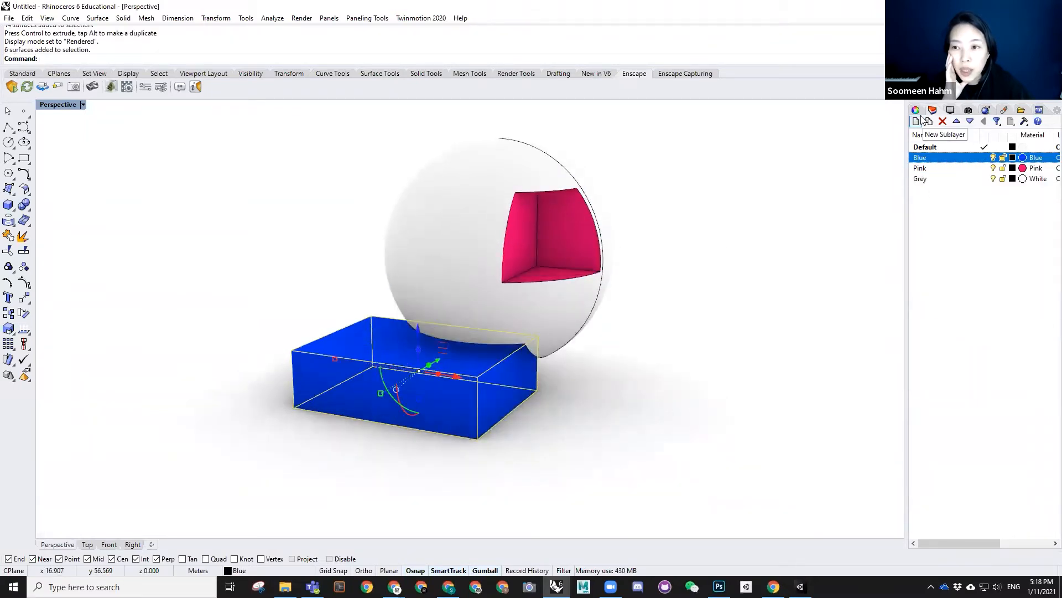
click(950, 110)
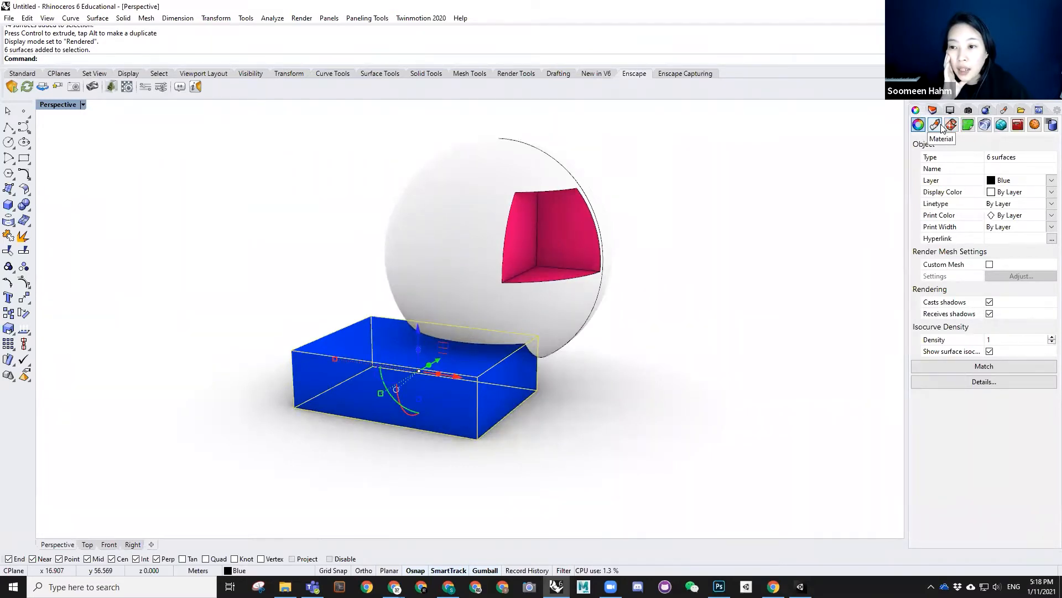
click(936, 124)
click(988, 156)
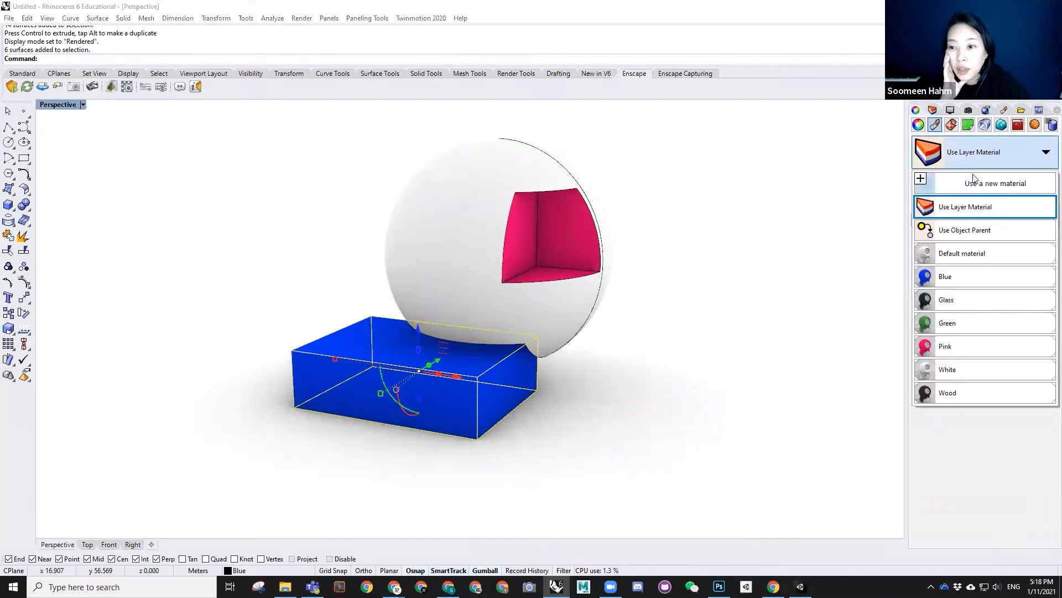
click(955, 278)
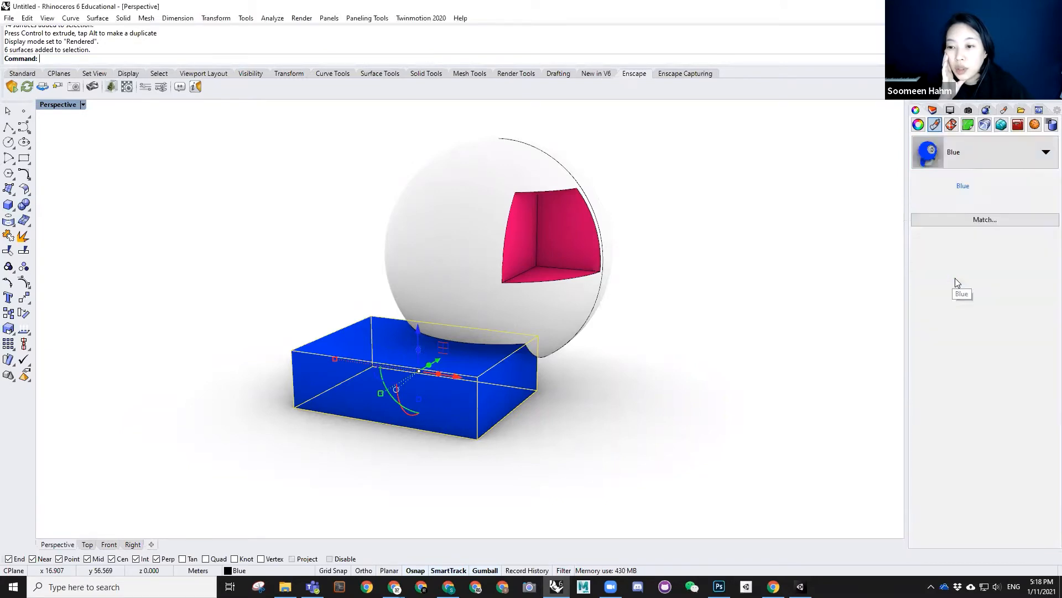
click(966, 150)
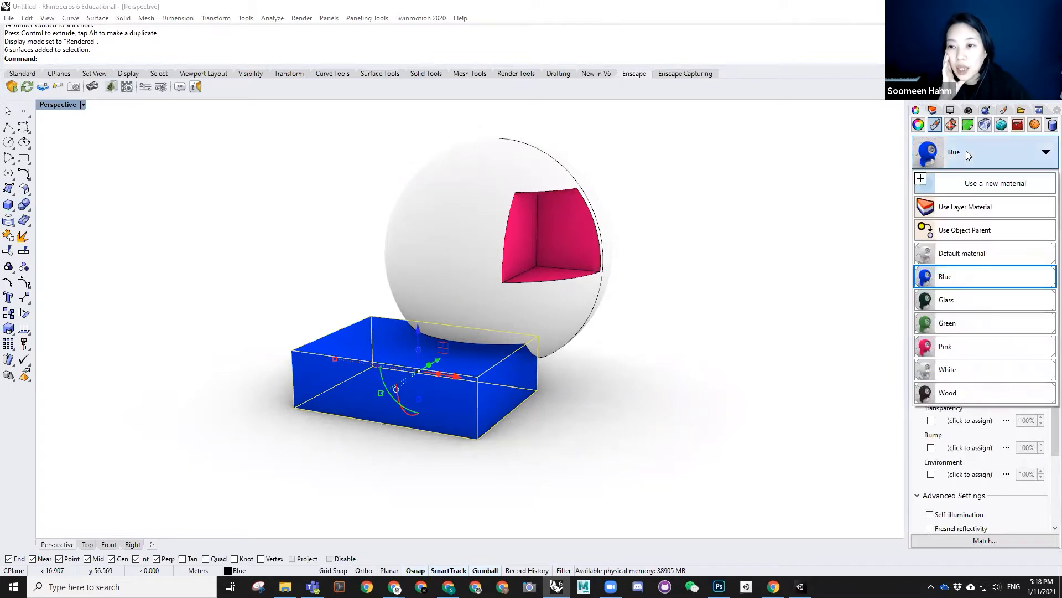
click(817, 205)
- Select all objects on the Pink layer and assign the Pink material directly to them instead of the layer material
click(934, 111)
click(932, 168)
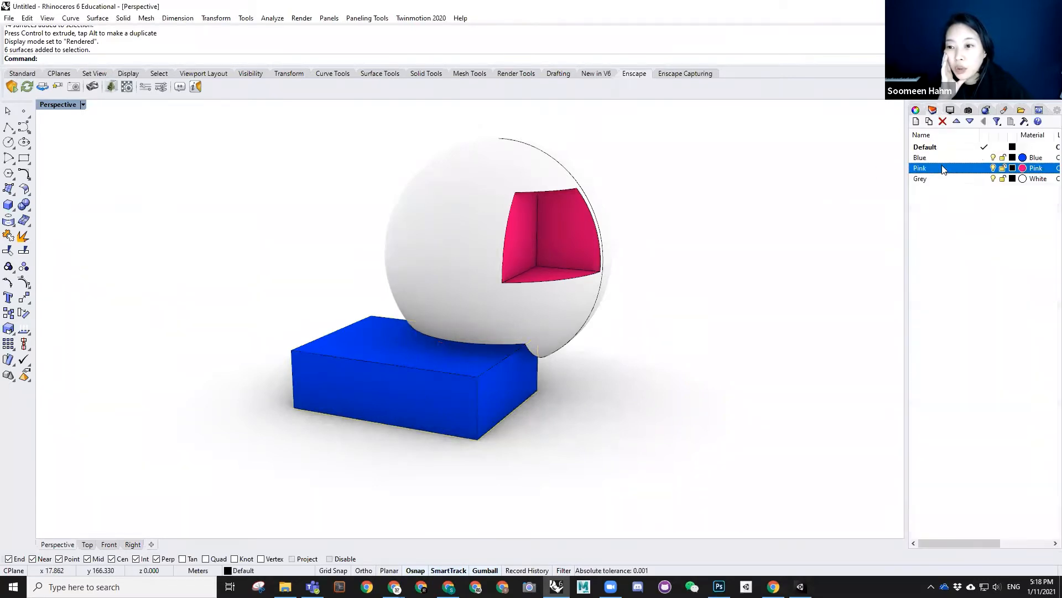
right_click(932, 168)
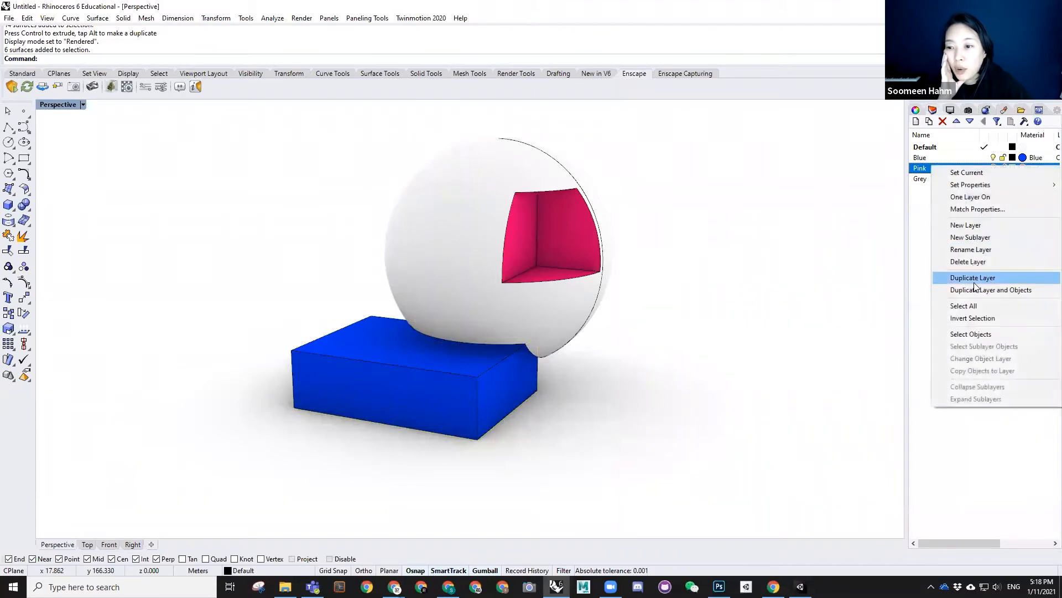
click(971, 334)
right_drag(676, 290, 684, 307)
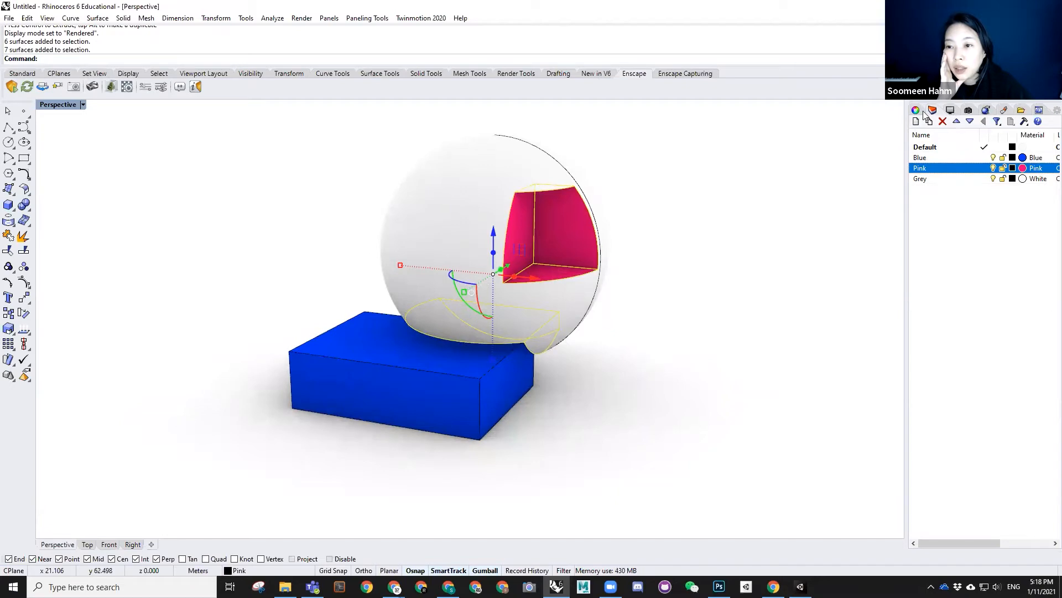
click(950, 111)
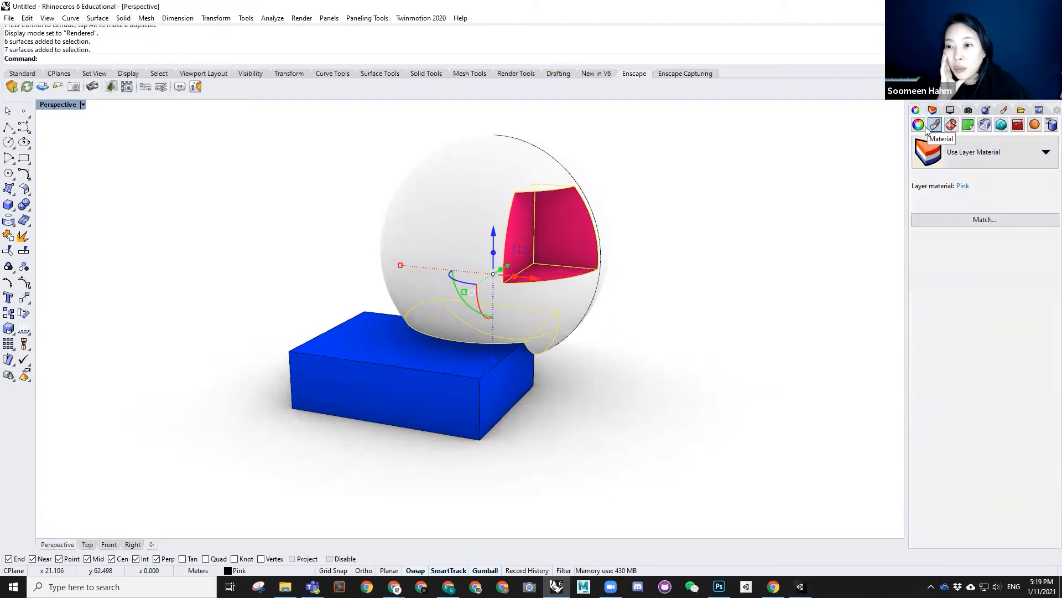
click(963, 148)
click(956, 346)
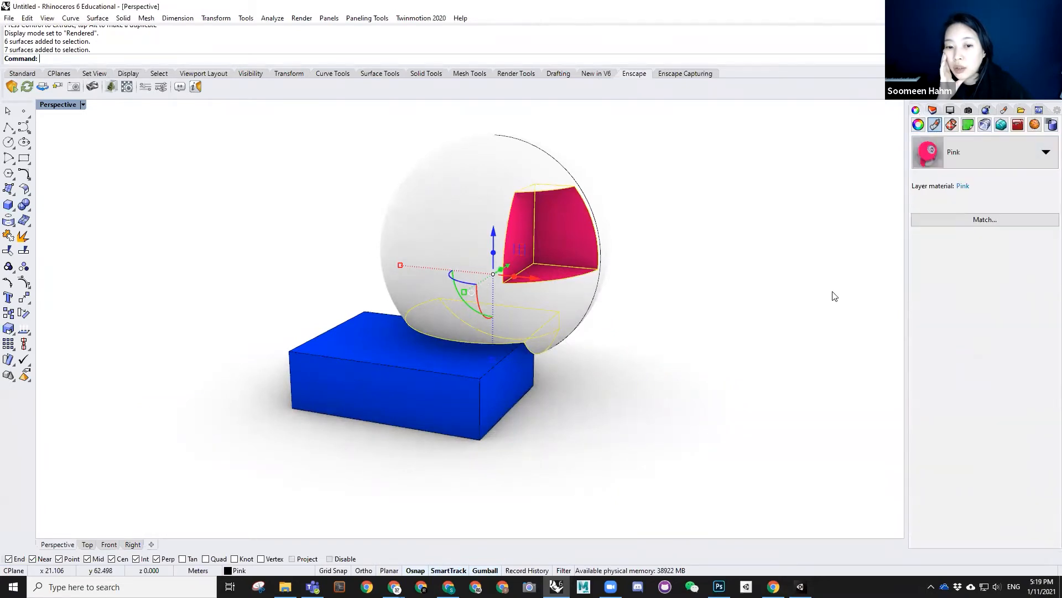
click(609, 185)
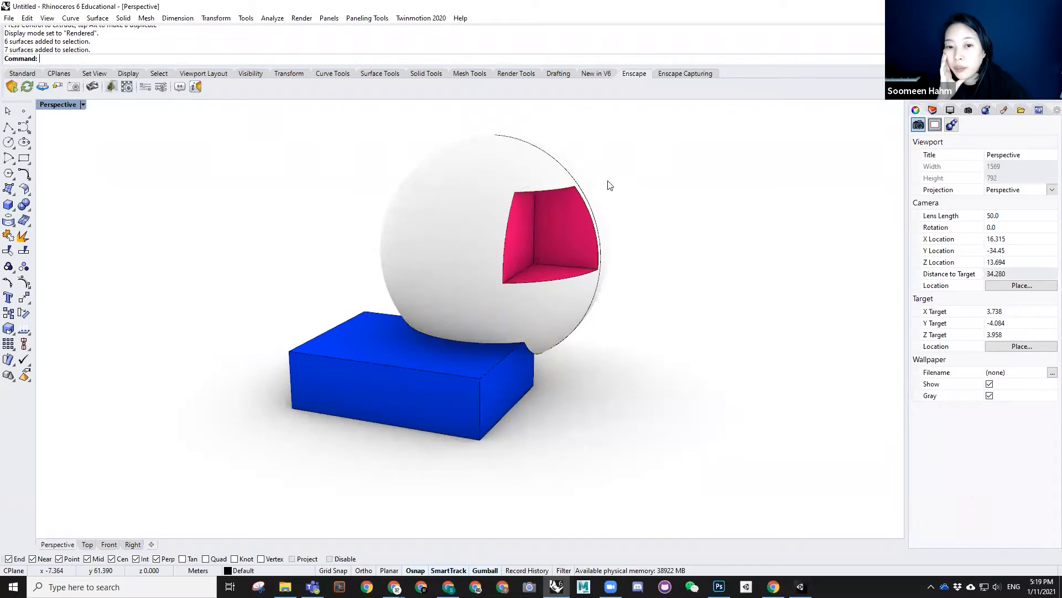
- Select the object on the Grey layer and assign the Default material directly to it instead of the layer material
click(933, 110)
click(947, 179)
right_click(948, 180)
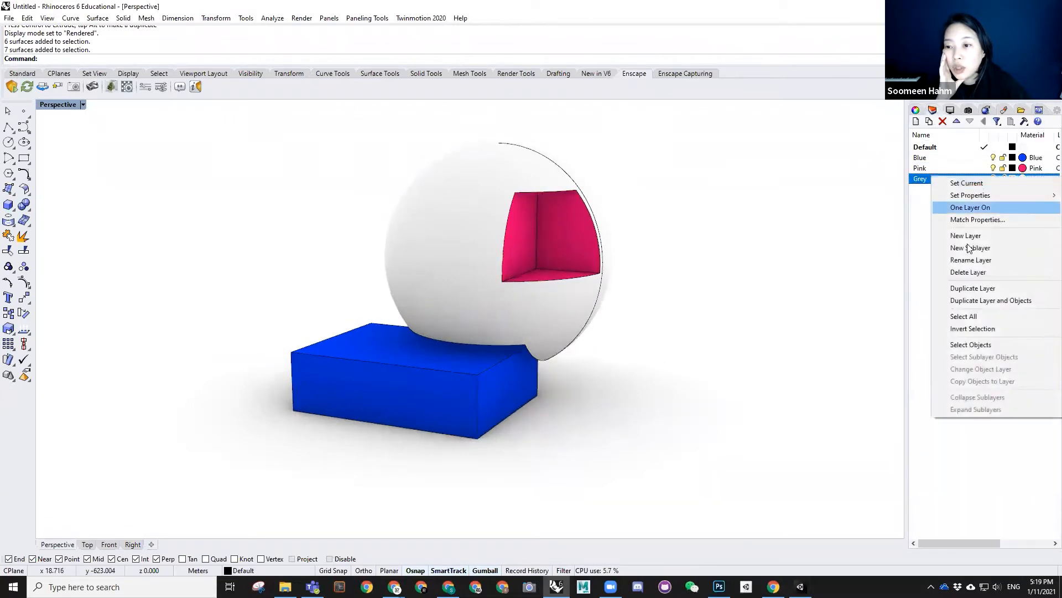
click(968, 346)
right_drag(728, 261, 712, 221)
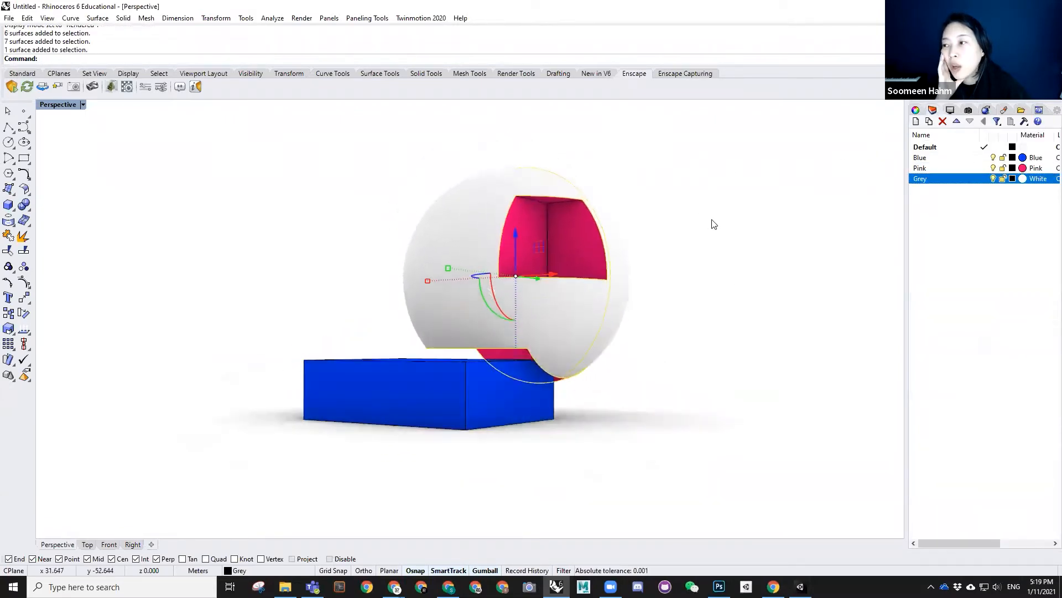
click(917, 112)
click(980, 153)
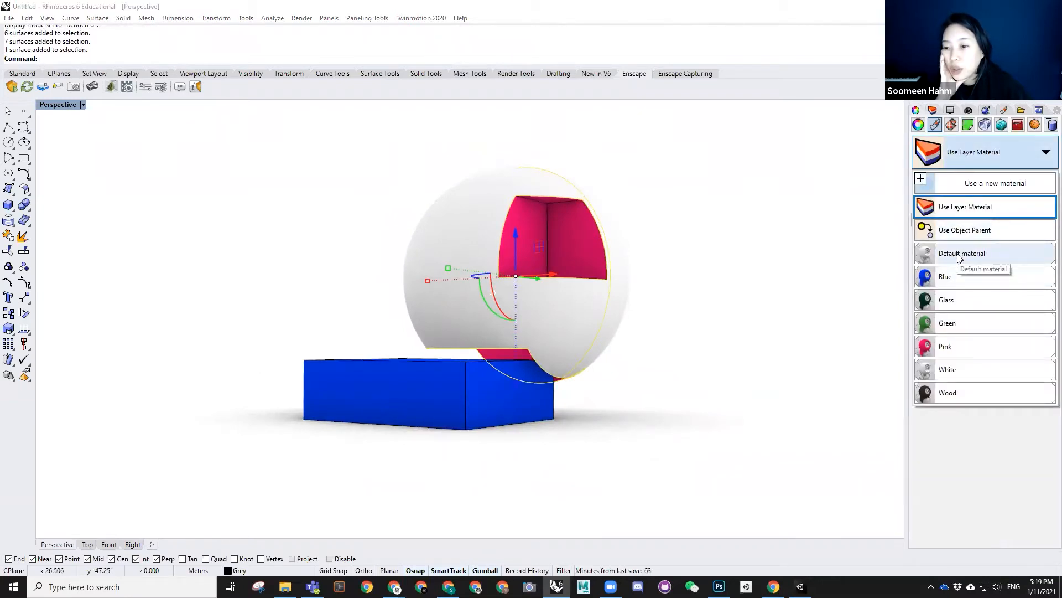
click(960, 254)
click(735, 230)
right_drag(735, 230, 873, 132)
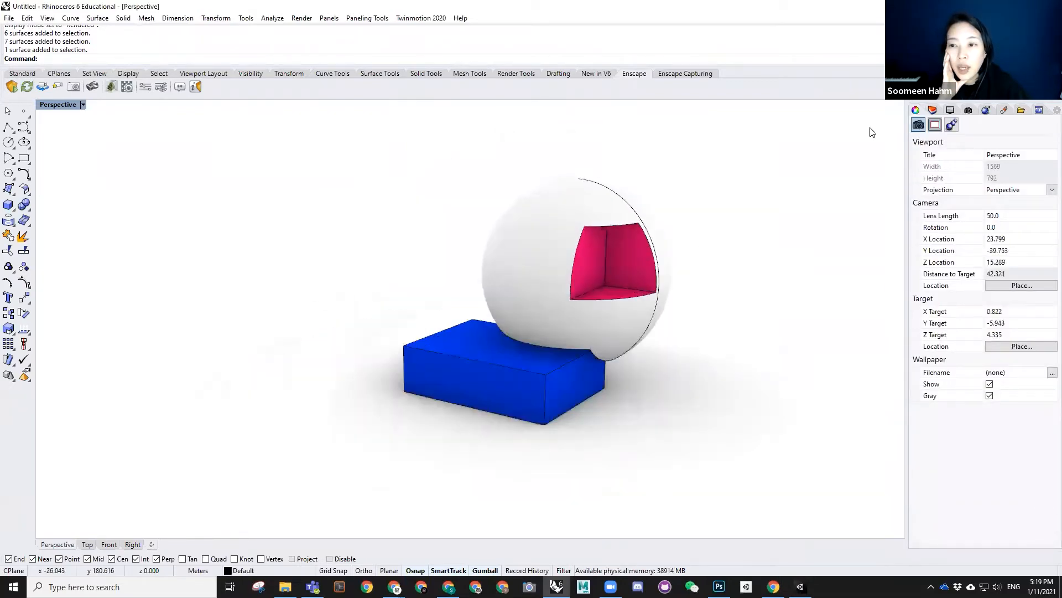
- Set the Perspective viewport's display mode to Shaded with the whole sphere and box in view
click(78, 104)
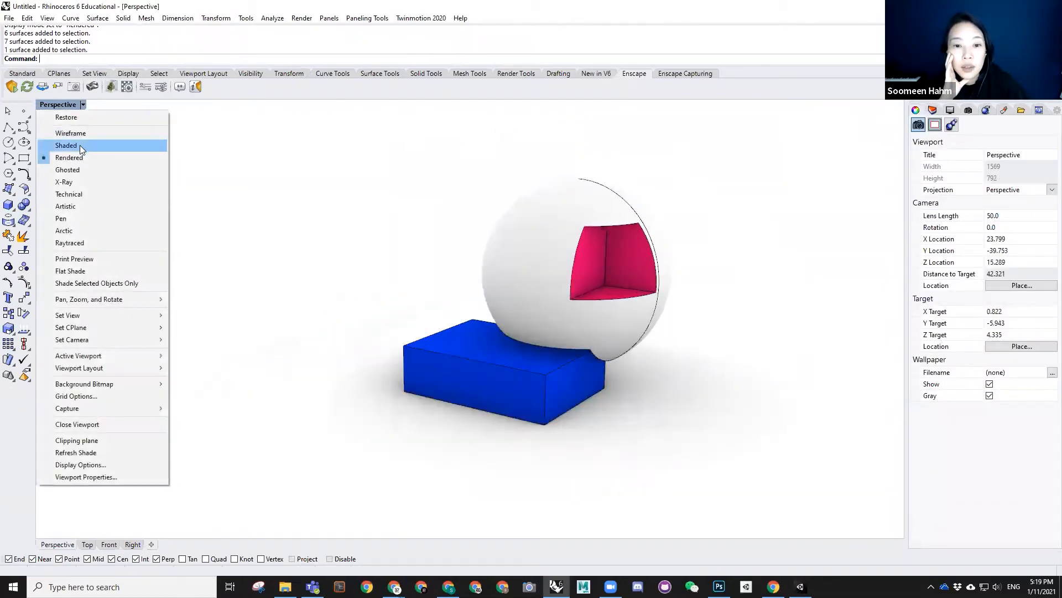
click(80, 144)
scroll(332, 237, down, 4)
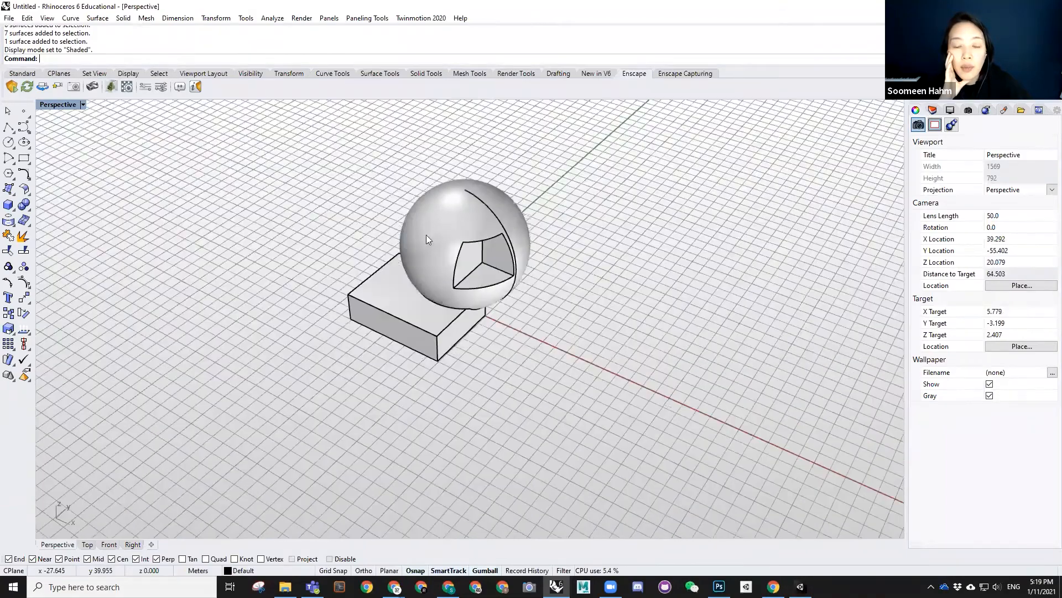
right_drag(427, 239, 304, 161)
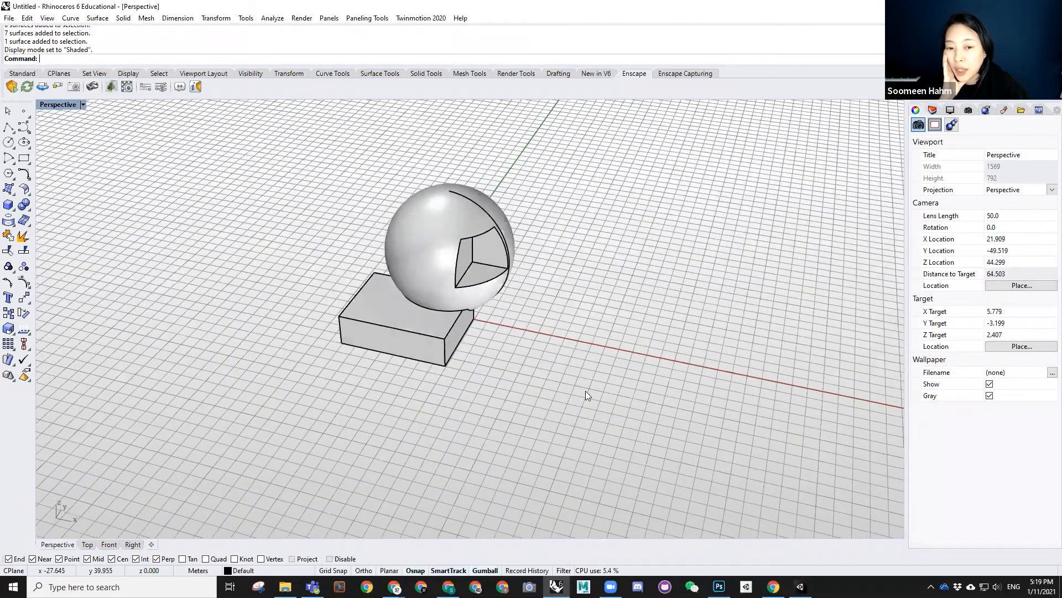
right_drag(585, 390, 584, 388)
right_drag(324, 176, 591, 366)
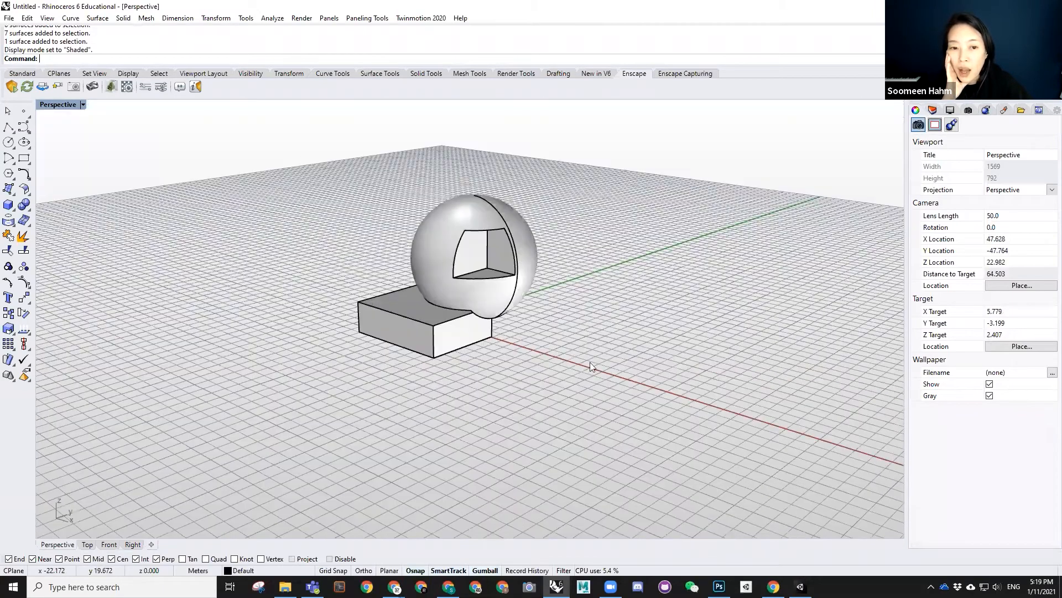
- Select all surfaces of the model and start an Export to the desktop with MotionBuilder (*.fbx) as the file type
key(ctrl+a)
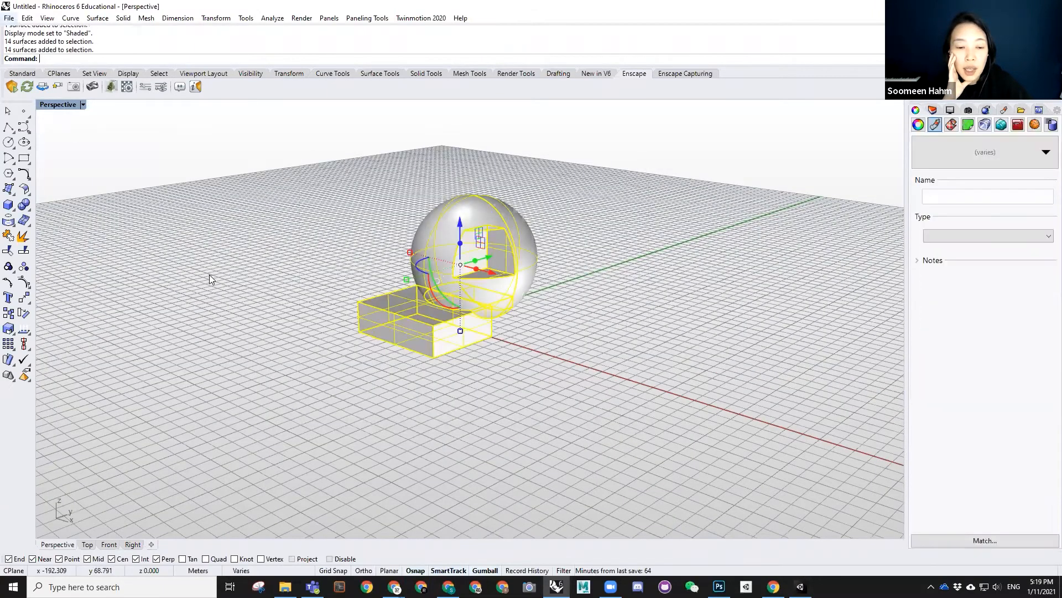
right_drag(530, 266, 609, 311)
right_drag(449, 246, 191, 147)
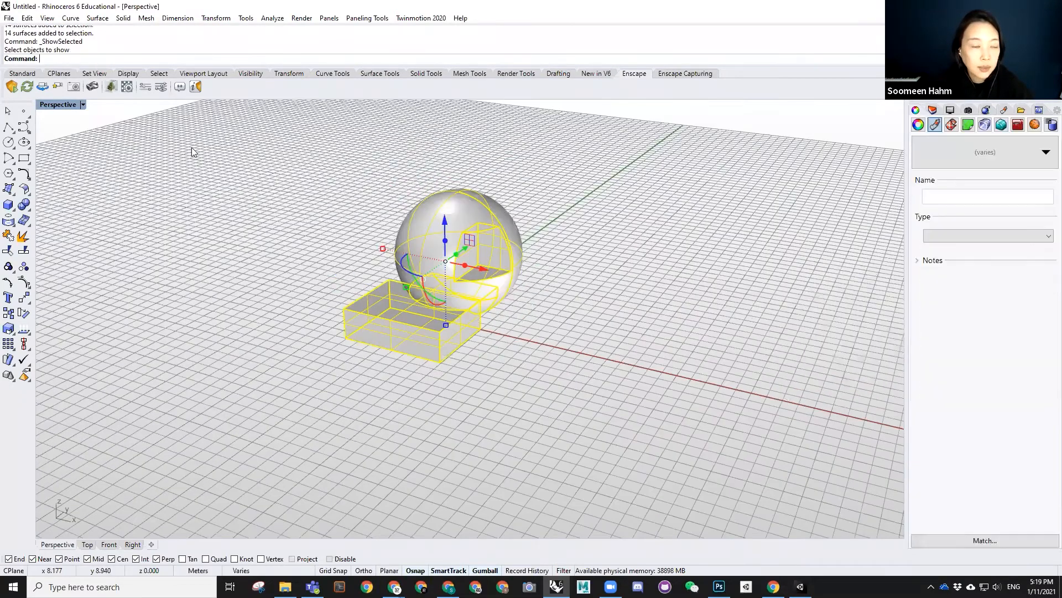
text(Export)
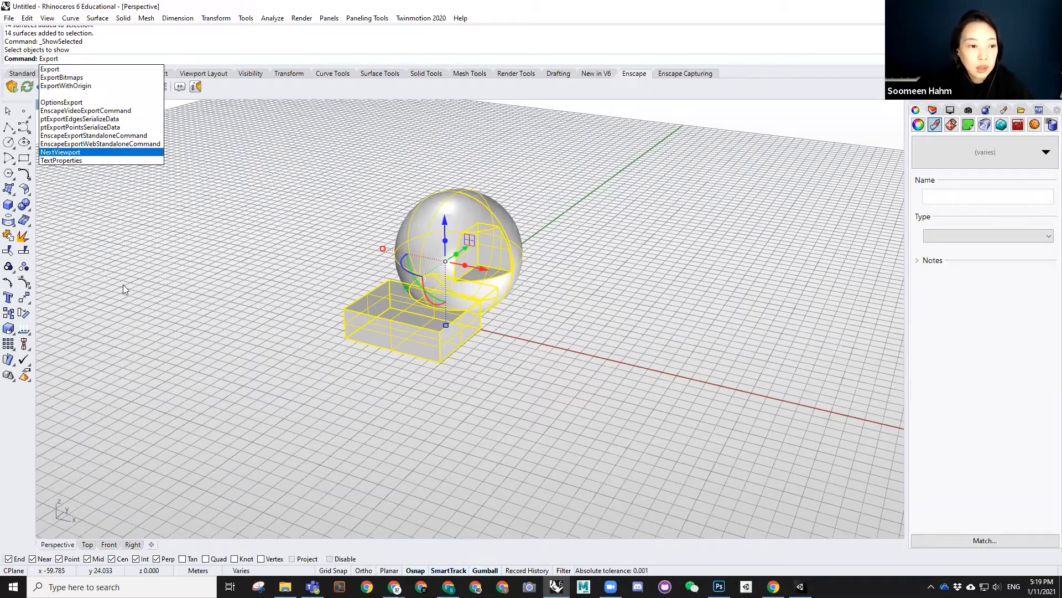
key(Return)
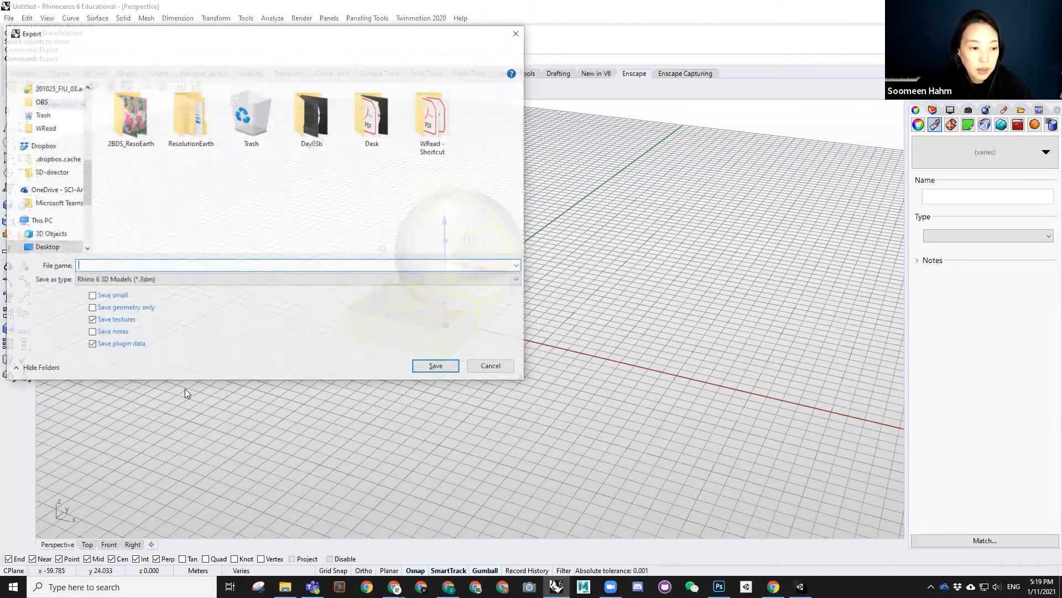
click(177, 279)
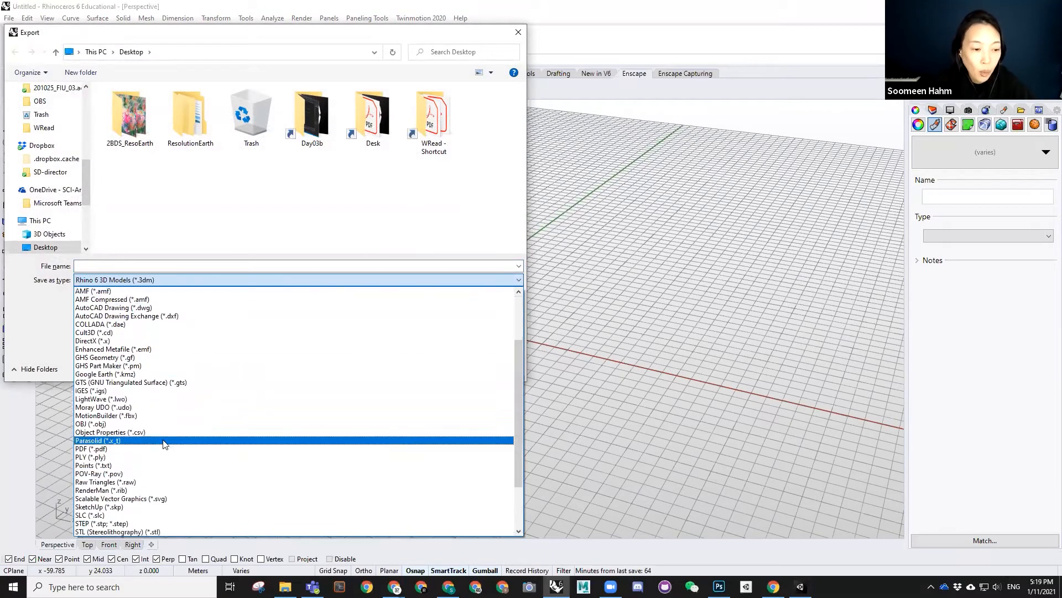
scroll(166, 445, down, 3)
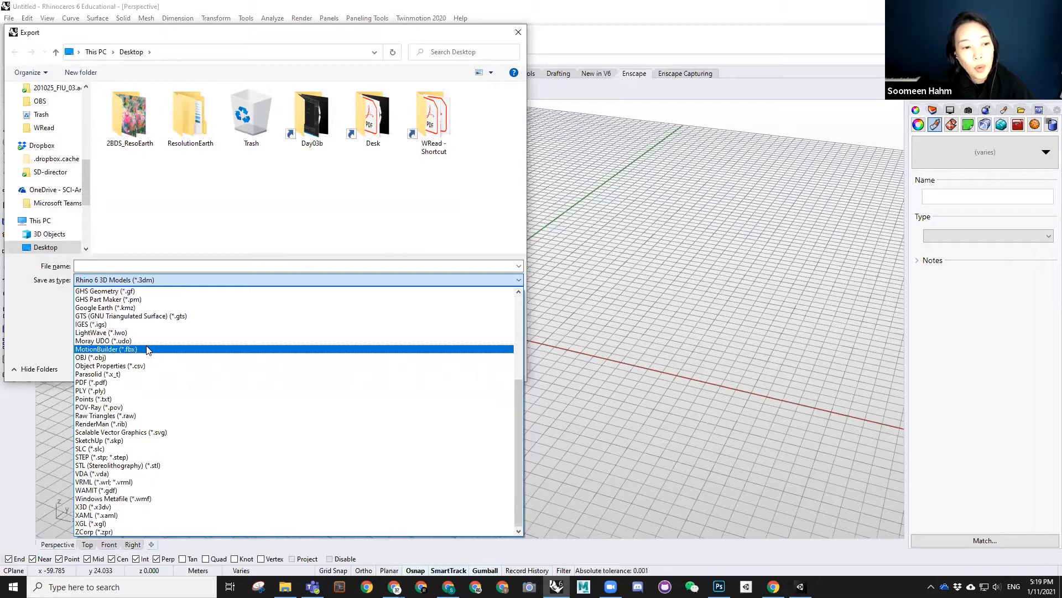
click(148, 349)
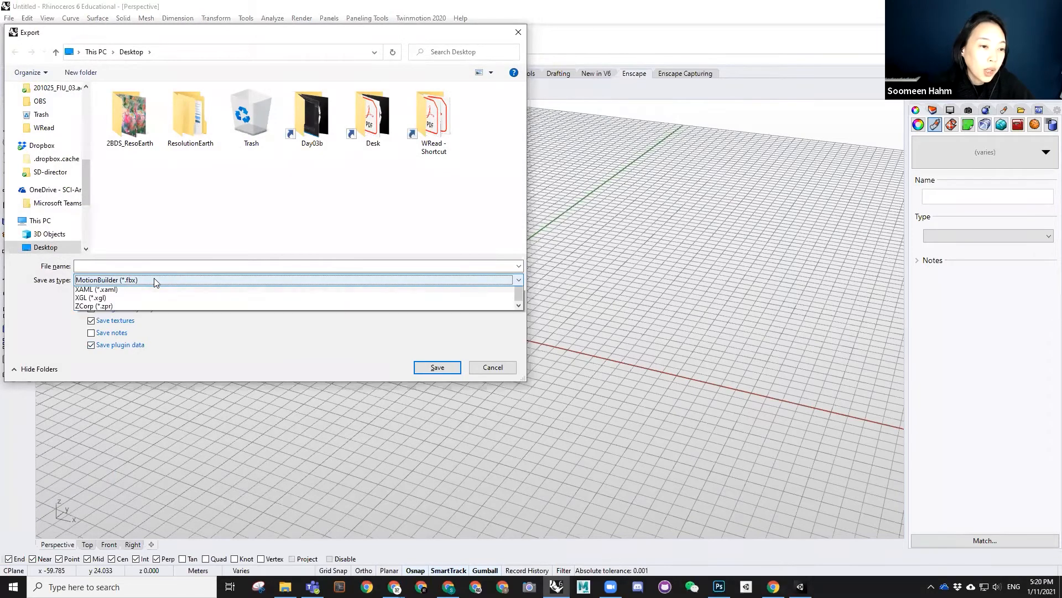
- Switch the export file type to OBJ (*.obj) and back to MotionBuilder (*.fbx)
click(155, 280)
click(124, 359)
click(129, 267)
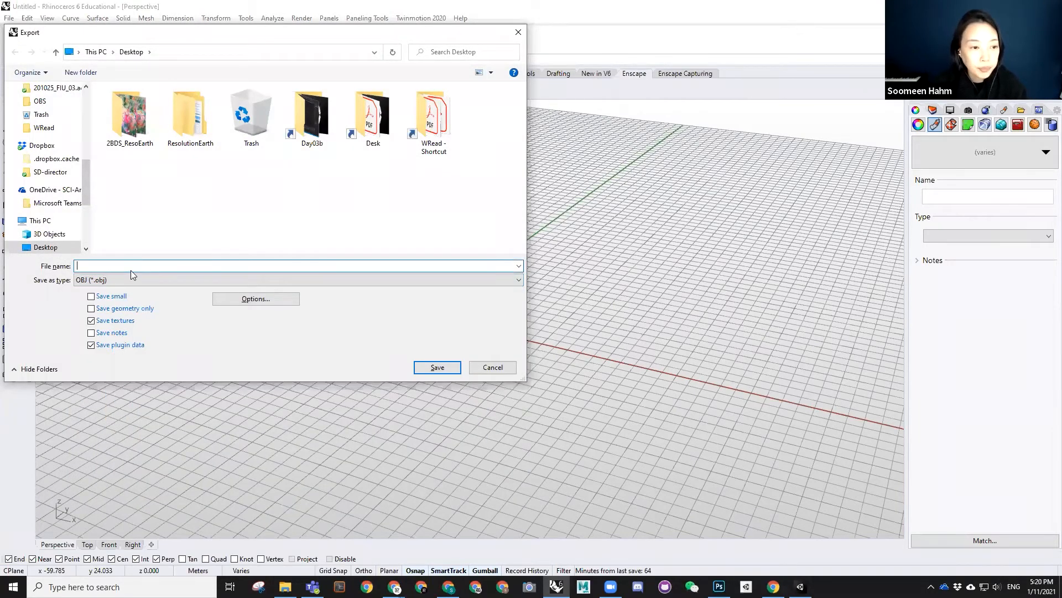
click(102, 280)
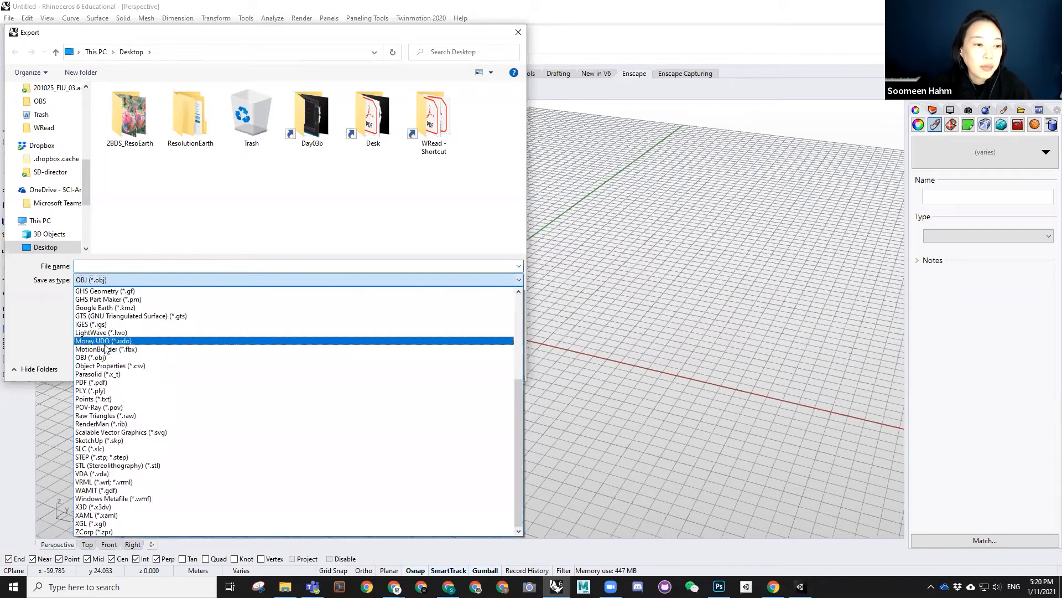
click(105, 350)
- Export the selection as SampleHouse with Meshes only, Lambert materials, Version 7 binary and the default polygon density
click(129, 266)
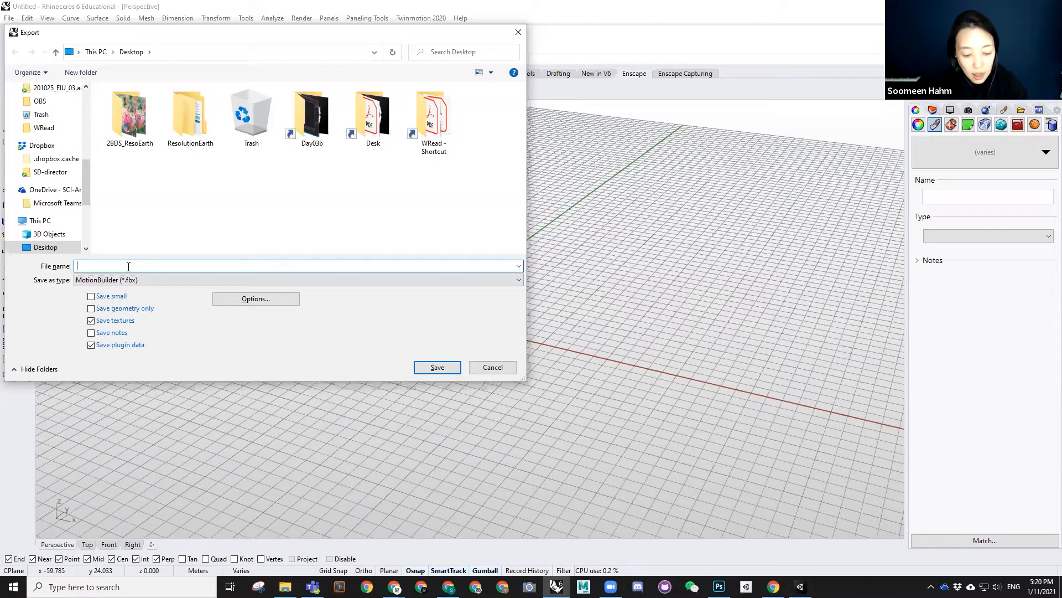
text(SampleHouse)
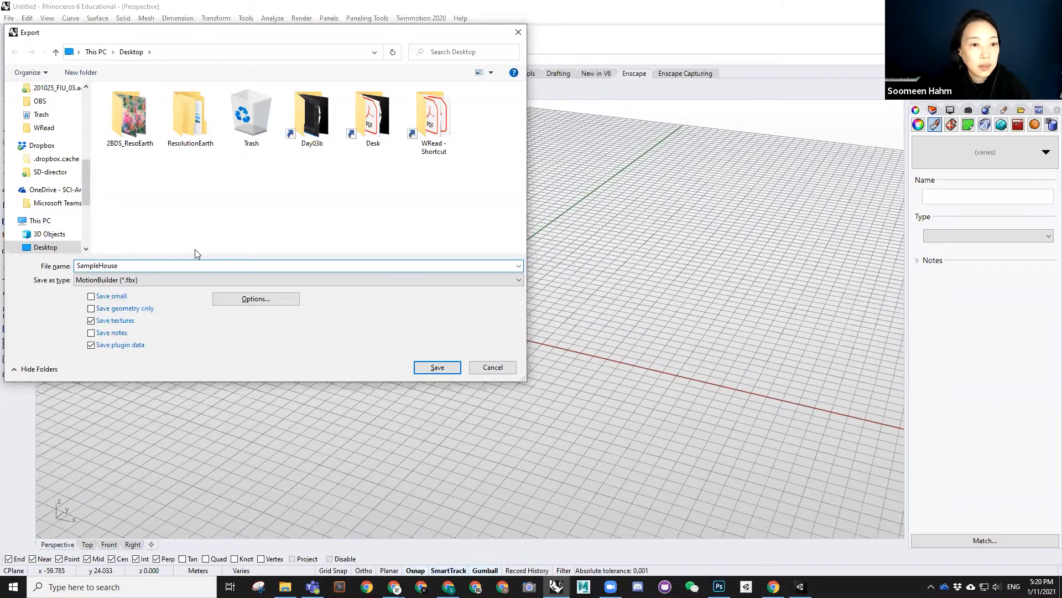
key(Return)
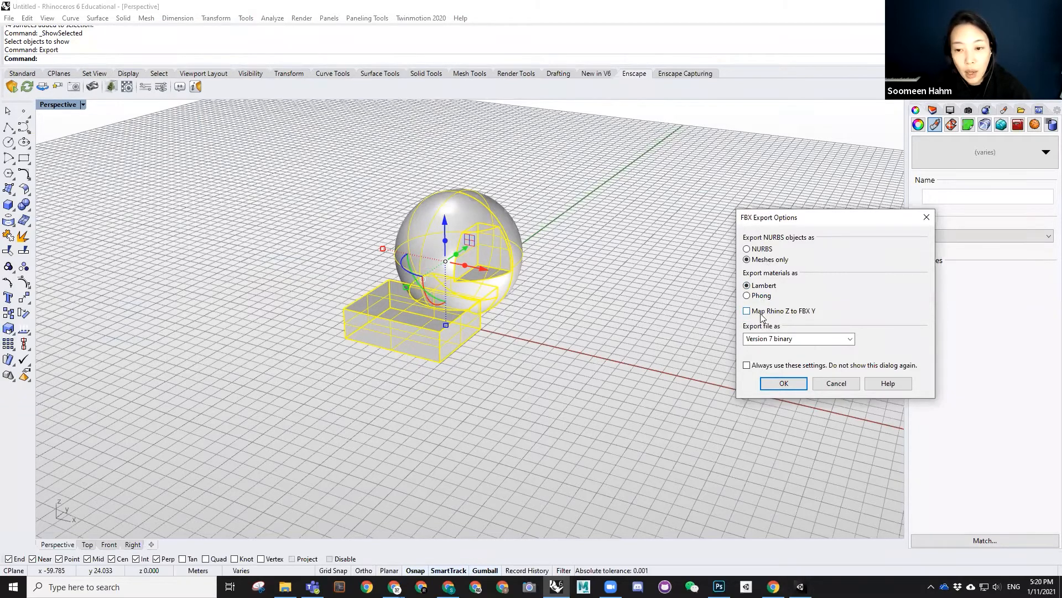
click(792, 384)
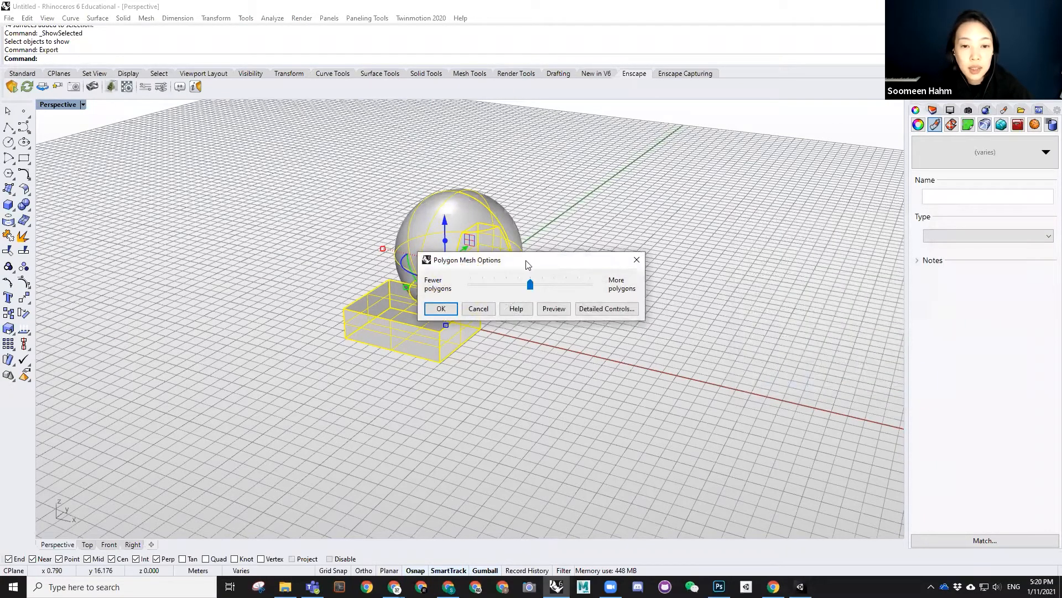
drag(526, 257, 662, 259)
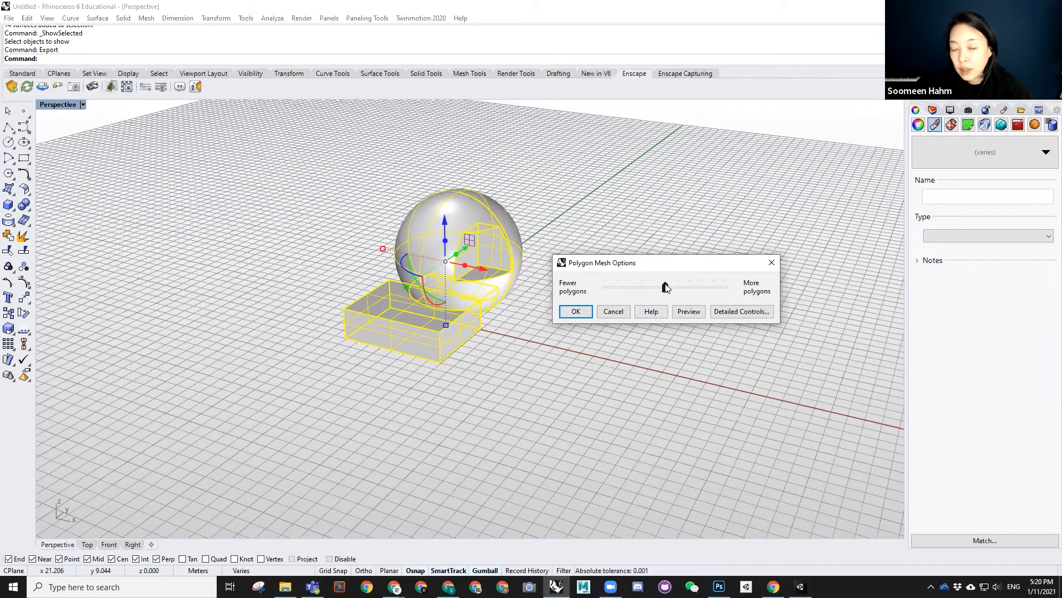
click(576, 312)
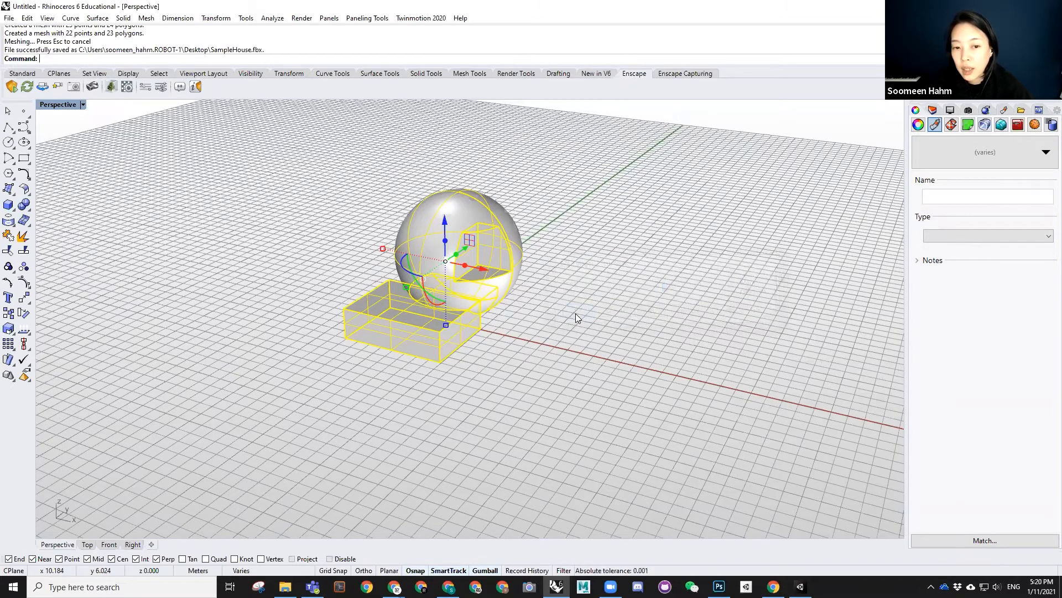
- Clear the selection of the exported sphere and box surfaces
scroll(564, 310, up, 3)
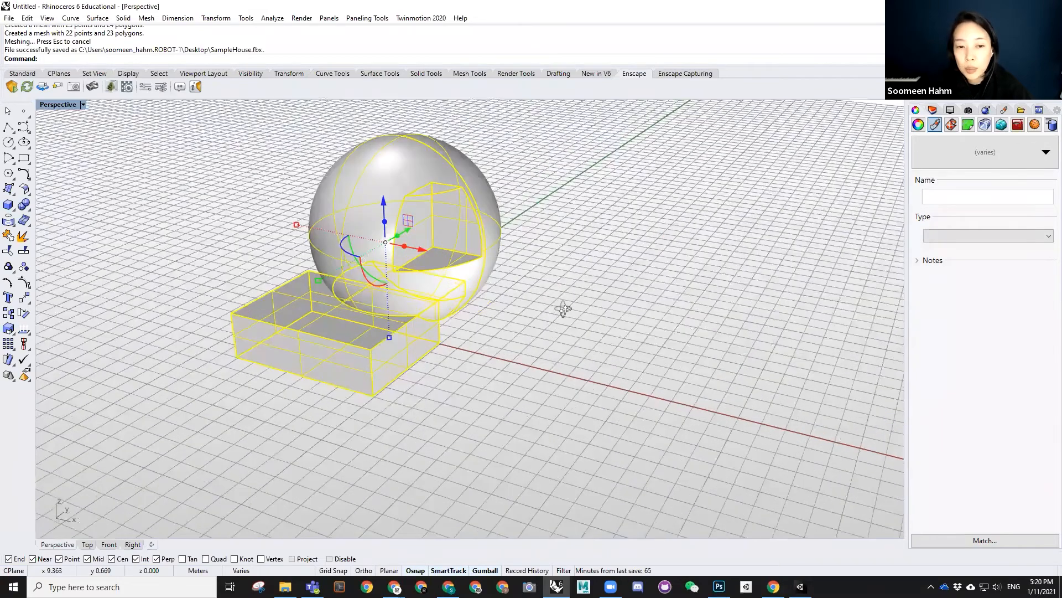
right_drag(556, 331, 560, 276)
right_drag(625, 237, 479, 426)
right_drag(583, 308, 565, 255)
key(Escape)
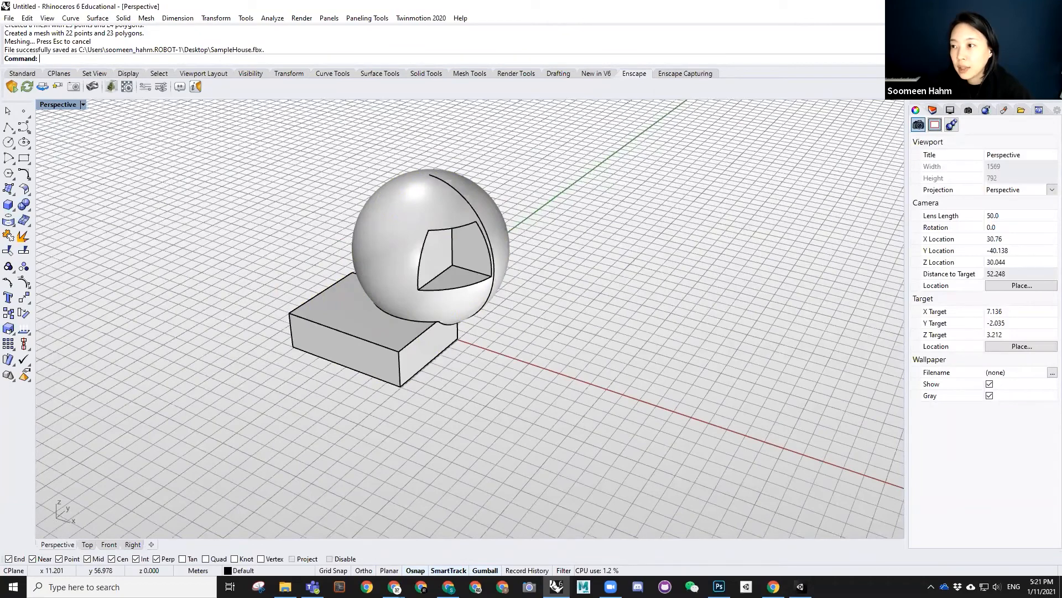
- Switch to the Unity editor with Rhino and the Trash folder window minimized, and shift its window clear of the desktop icons
click(998, 7)
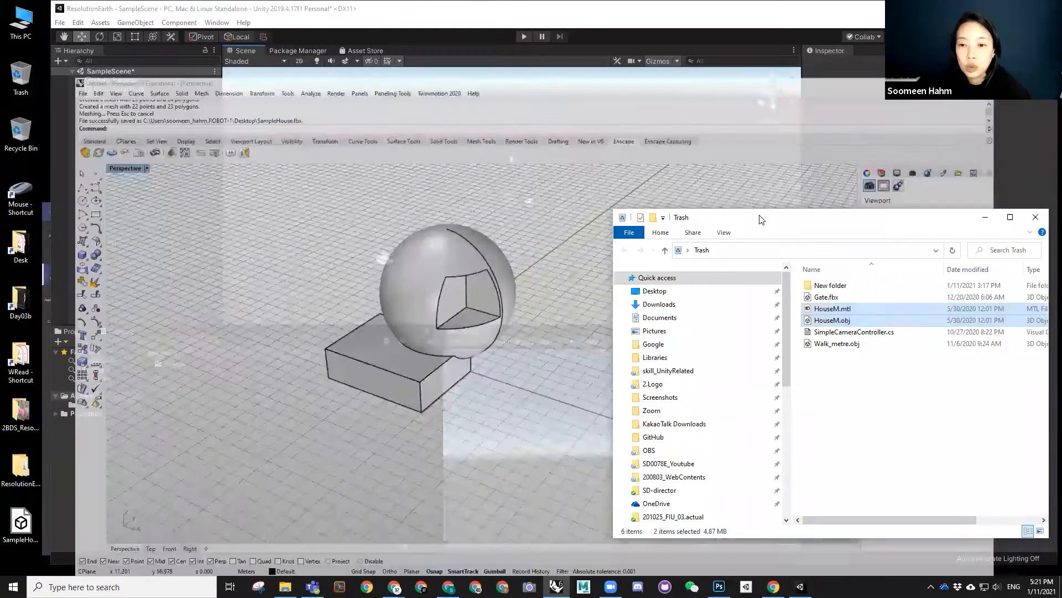
drag(820, 218, 792, 168)
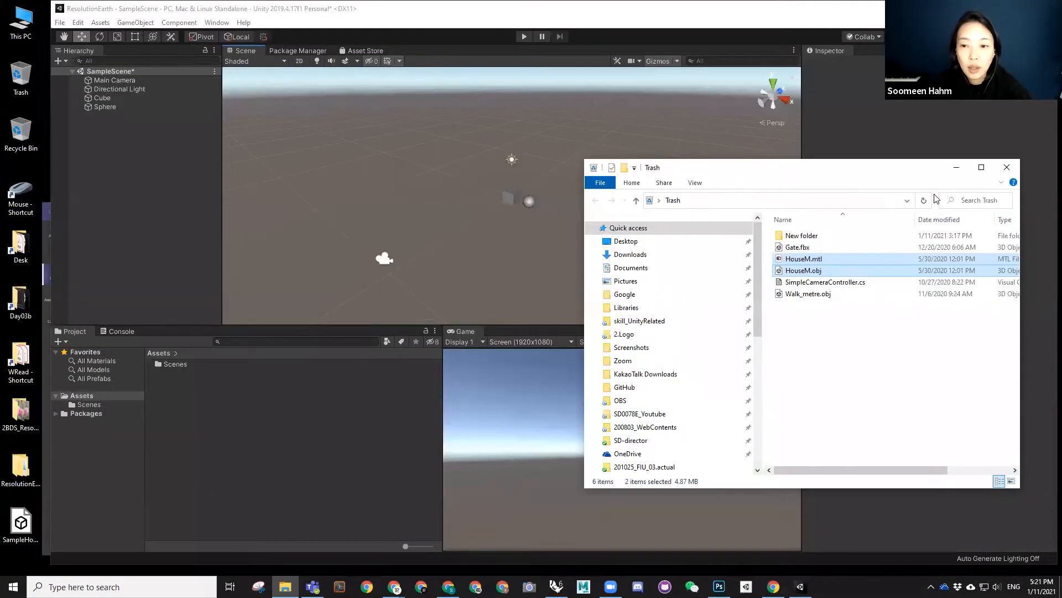
click(958, 169)
drag(421, 10, 496, 10)
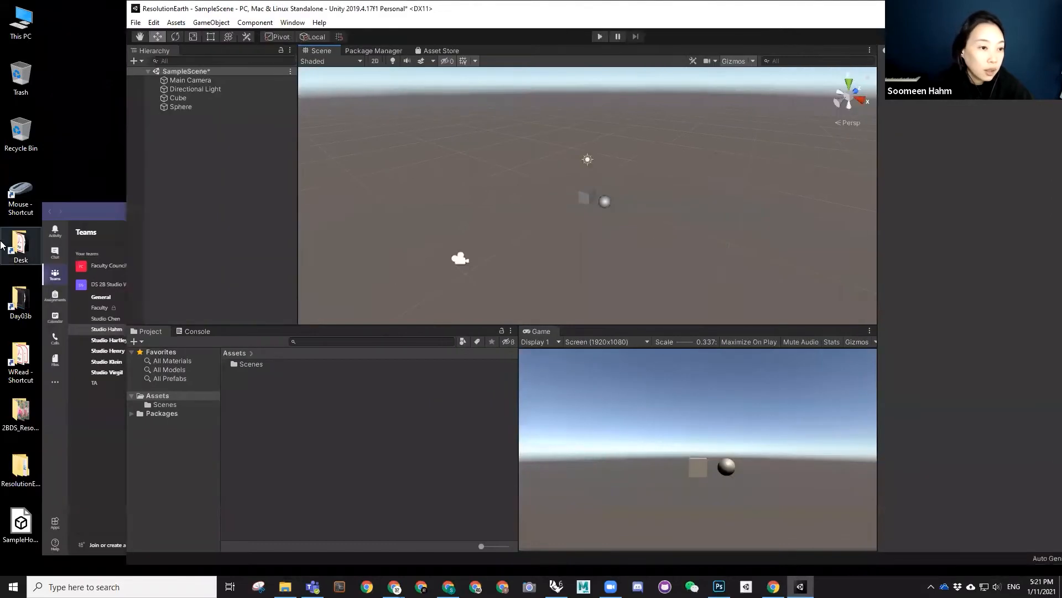
- Minimize the Teams window and import the SampleHouse file from the desktop into the project's Assets folder
drag(88, 213, 138, 206)
click(20, 523)
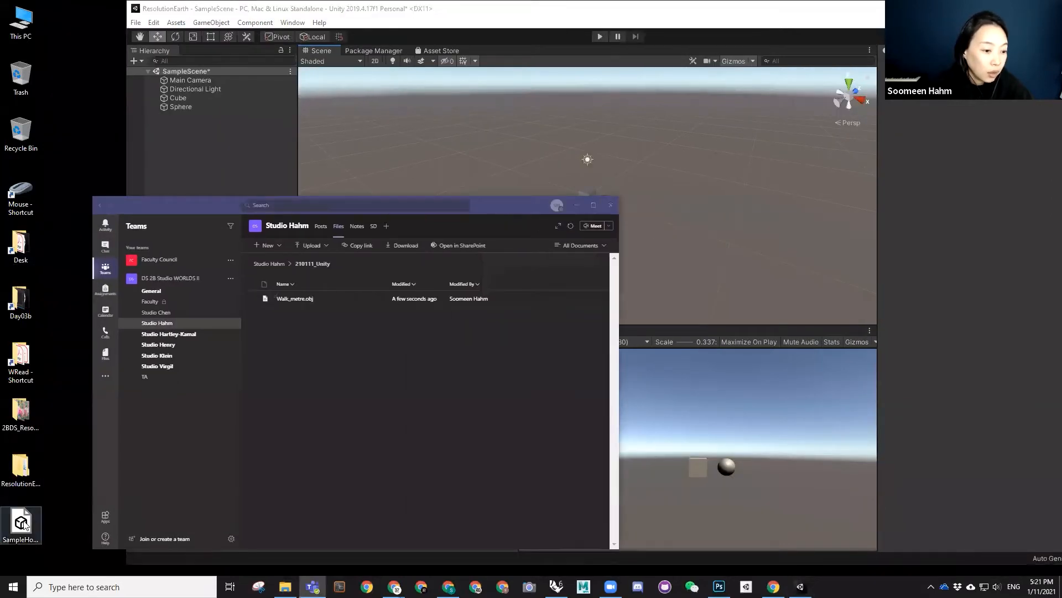
click(577, 205)
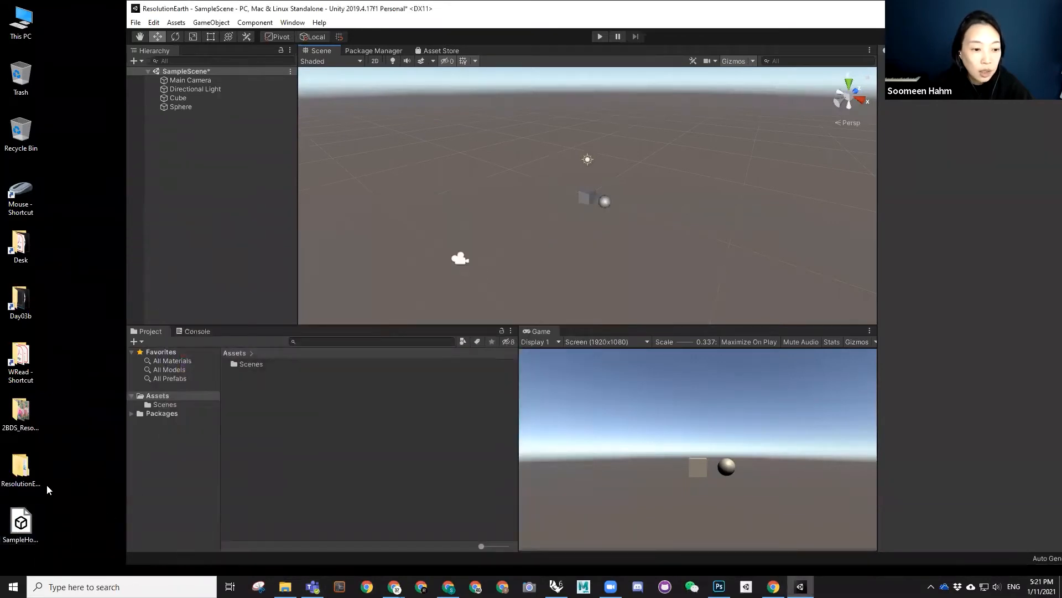
drag(20, 523, 275, 430)
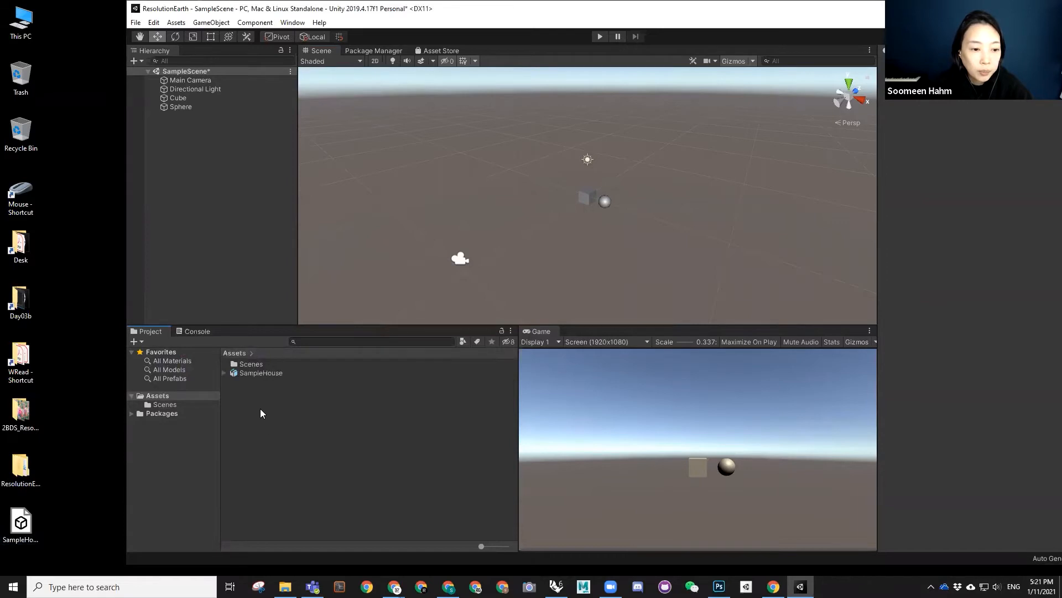
- Place the SampleHouse model in the scene and view it from several sides
click(254, 373)
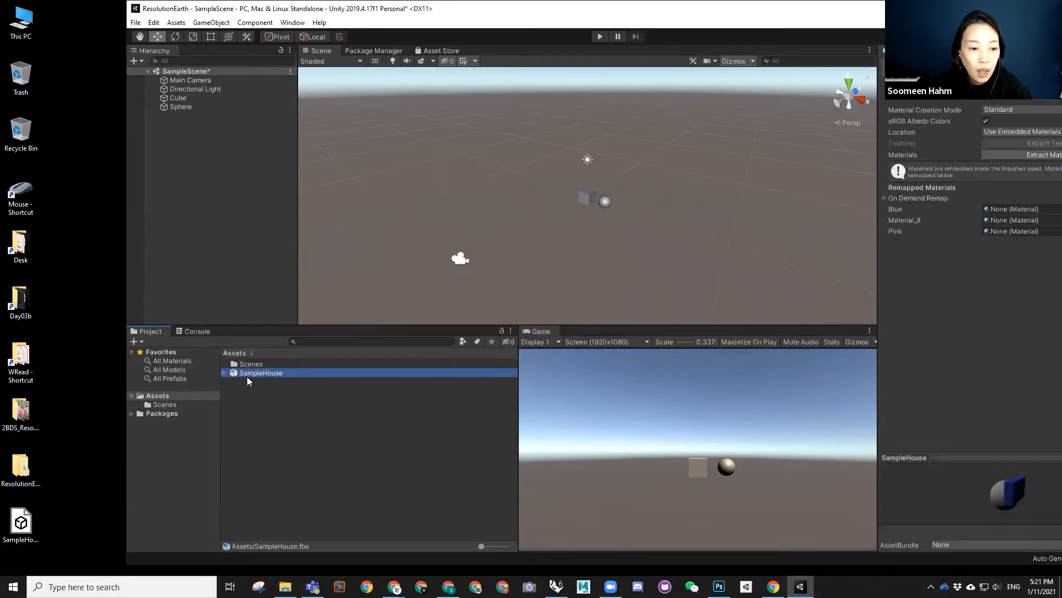
drag(247, 373, 519, 194)
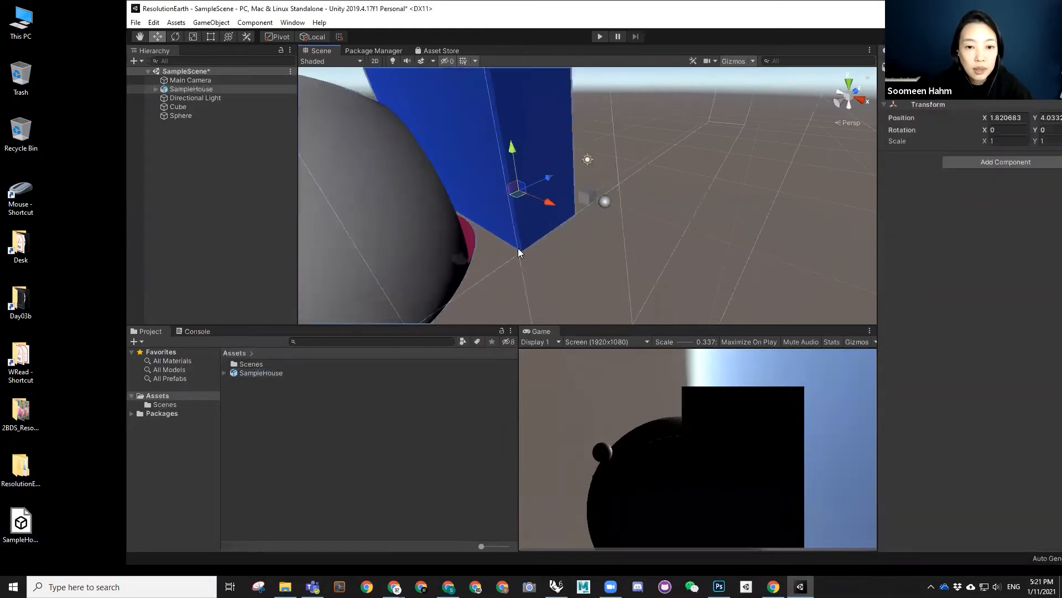
scroll(518, 236, down, 8)
alt+drag(438, 264, 754, 210)
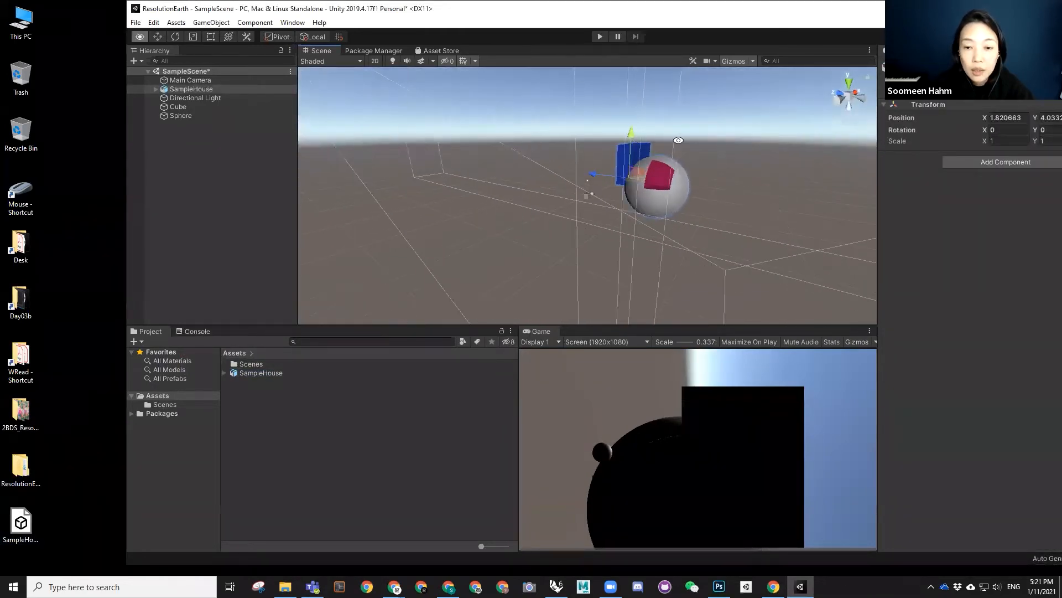
scroll(642, 189, down, 3)
click(205, 88)
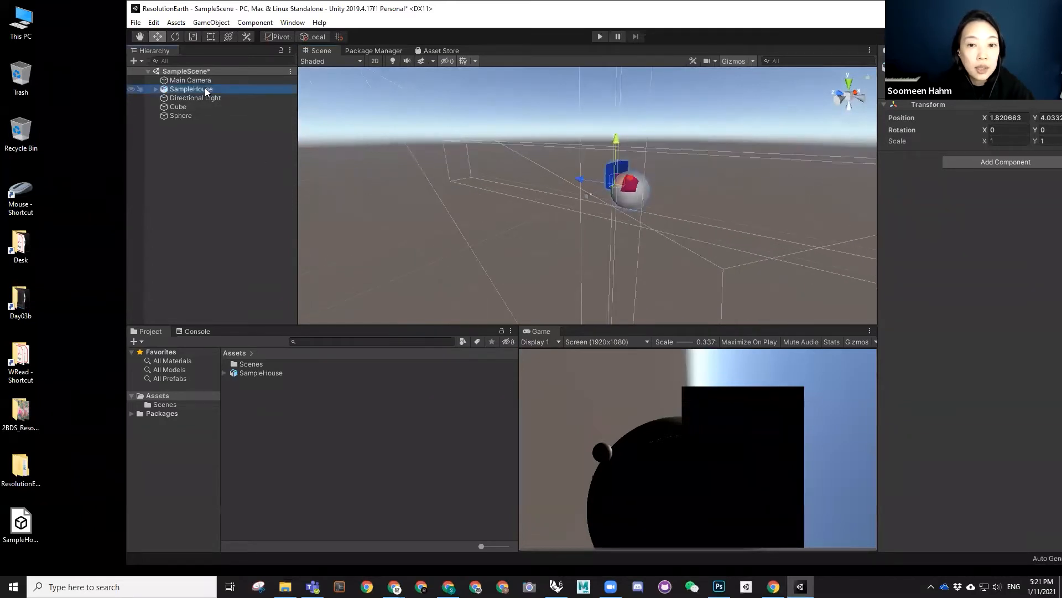
scroll(601, 216, down, 3)
alt+drag(602, 220, 576, 193)
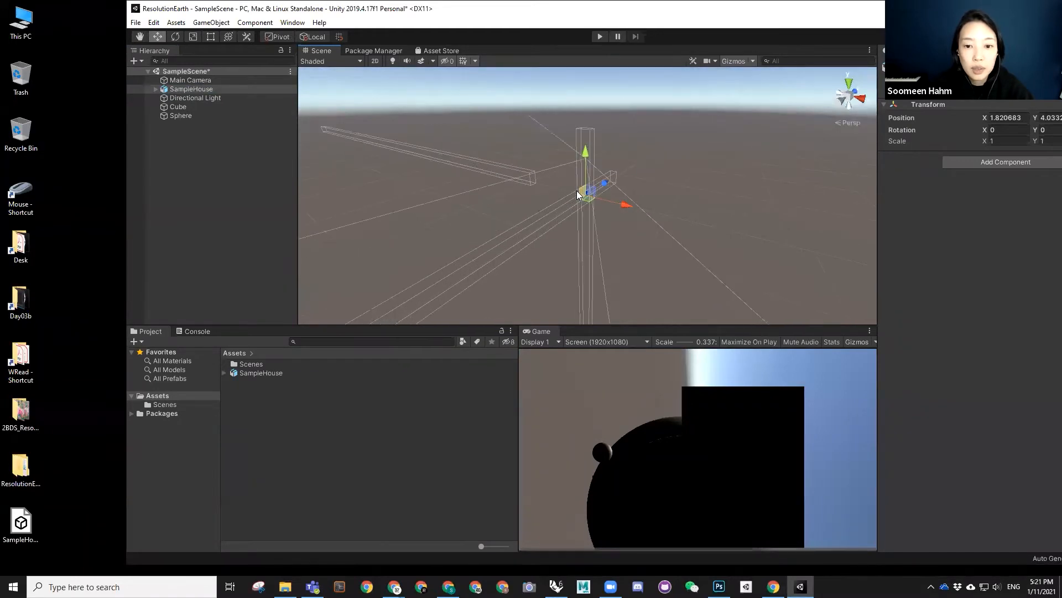
- Expand SampleHouse in the hierarchy and examine its child objects, including the contents of Blue_2 and Grey
click(156, 89)
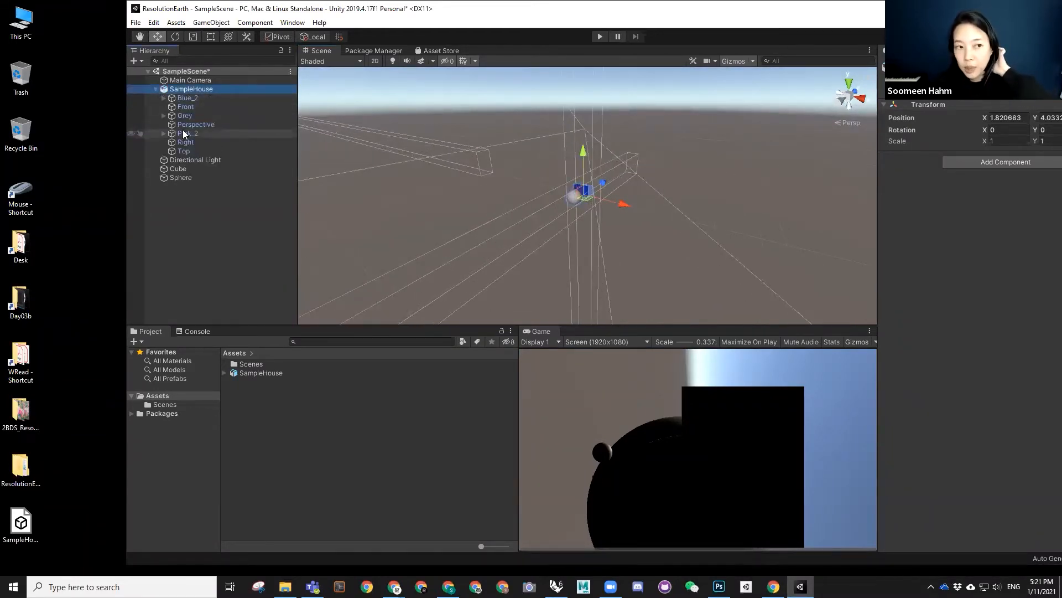
click(161, 98)
click(164, 98)
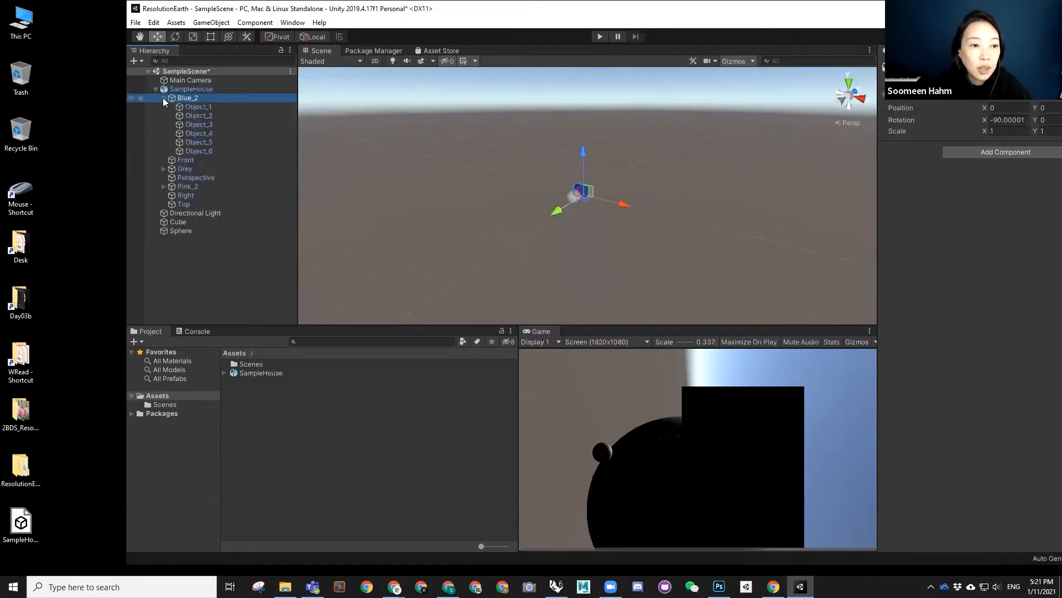
click(163, 98)
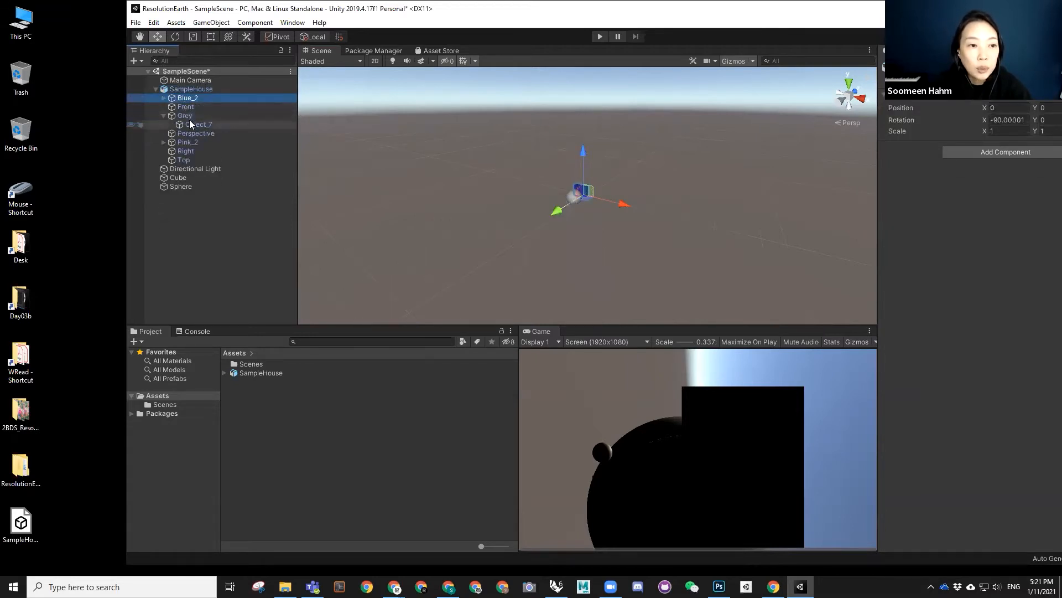
click(163, 114)
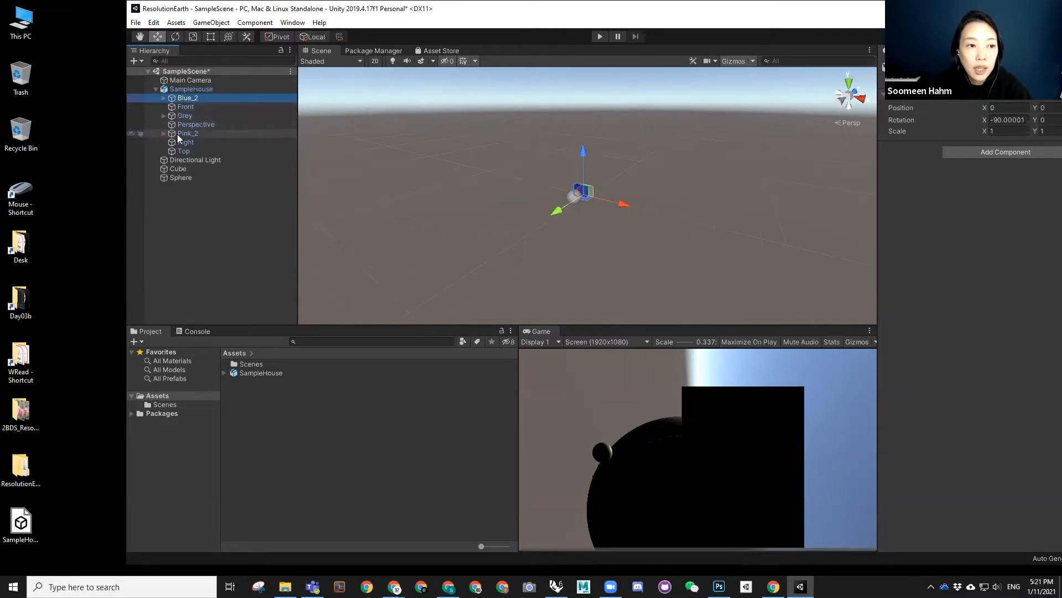
- Try to delete the Front camera from the SampleHouse prefab instance
click(187, 108)
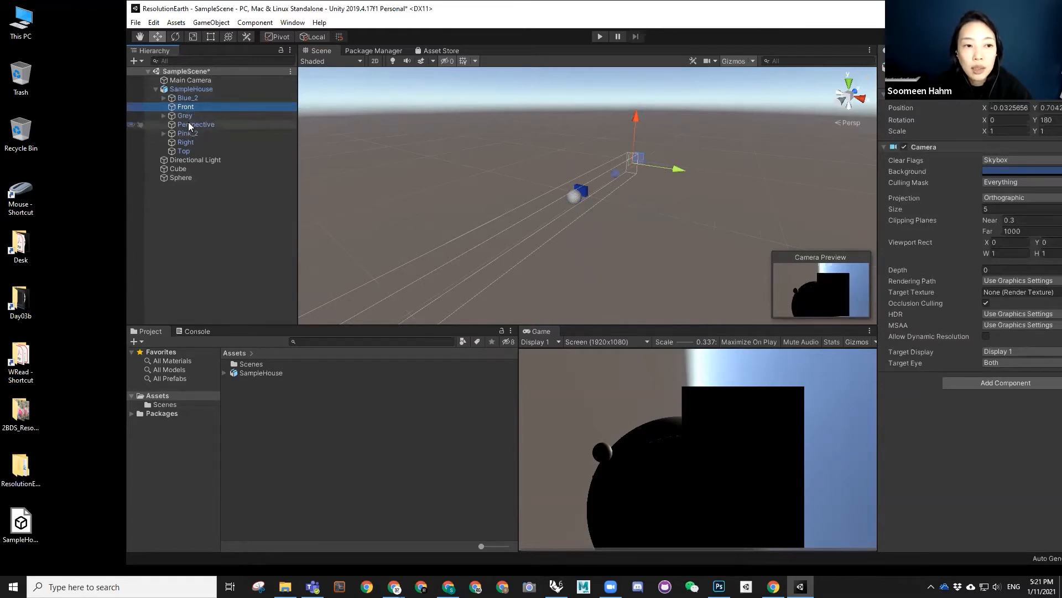
key(Delete)
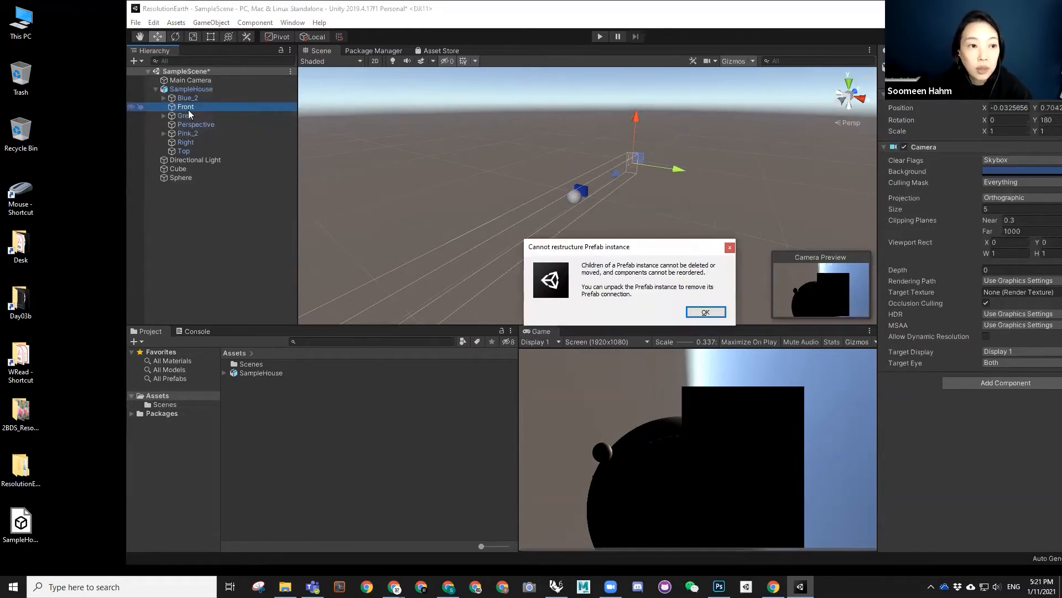
click(729, 250)
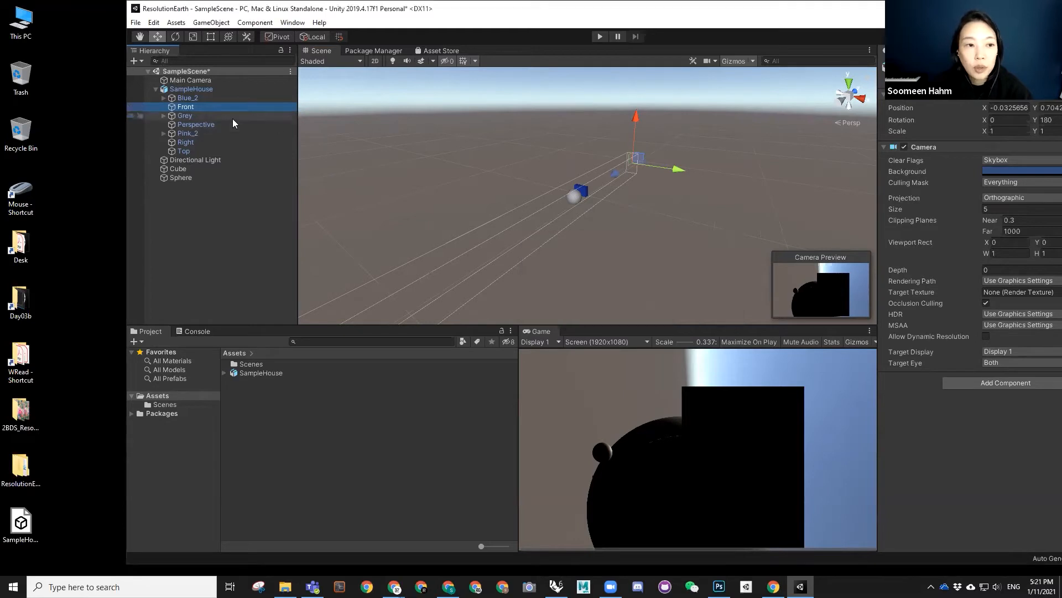
- Unpack the SampleHouse prefab in the scene
click(195, 88)
right_click(195, 88)
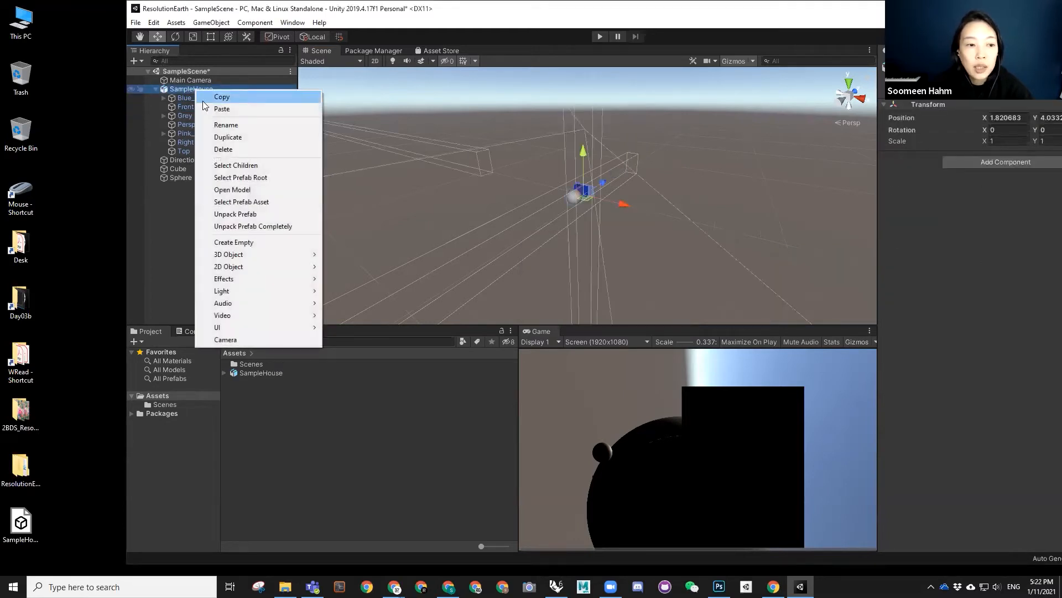
click(239, 214)
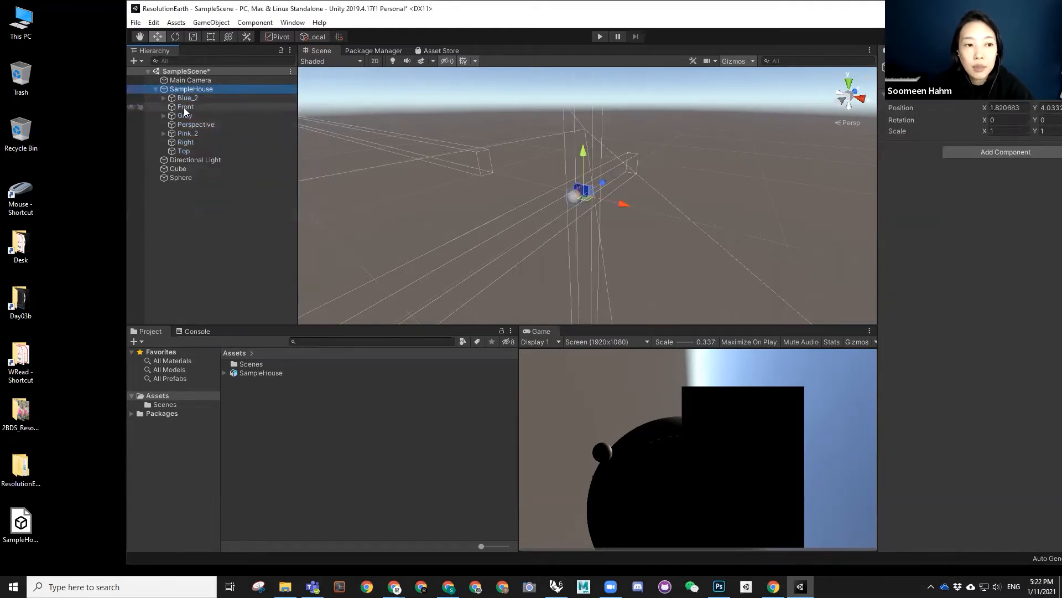
- Delete the imported Front, Perspective, Right and Top cameras from SampleHouse
click(186, 108)
key(Delete)
click(186, 118)
key(Delete)
click(187, 125)
key(Delete)
click(185, 123)
key(Delete)
scroll(624, 446, up, 1)
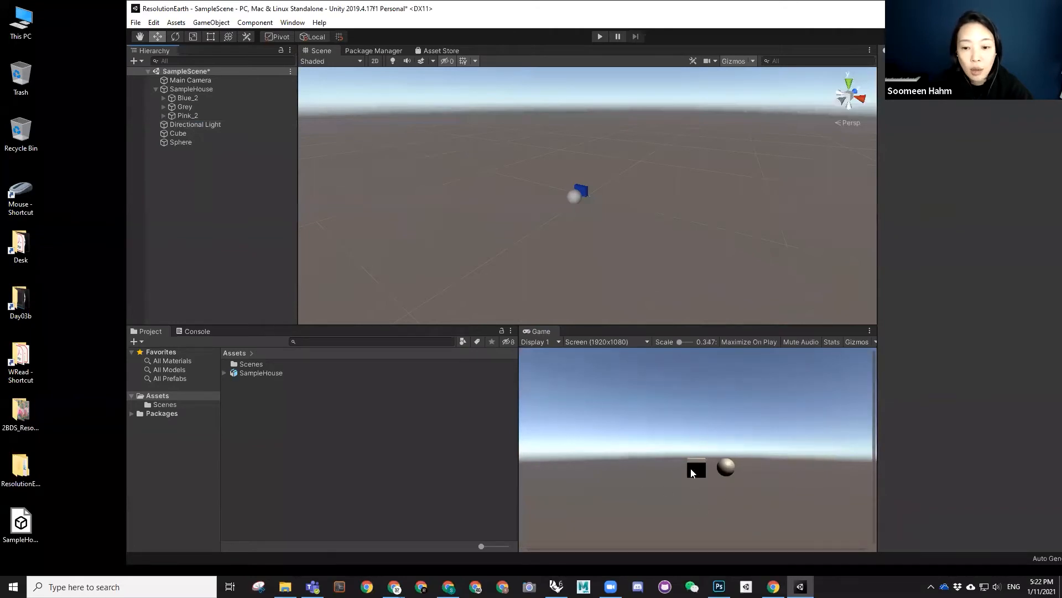
- Select the SampleHouse parent, maximize the Unity window and reset the object's position to 0, 0, 0
click(195, 99)
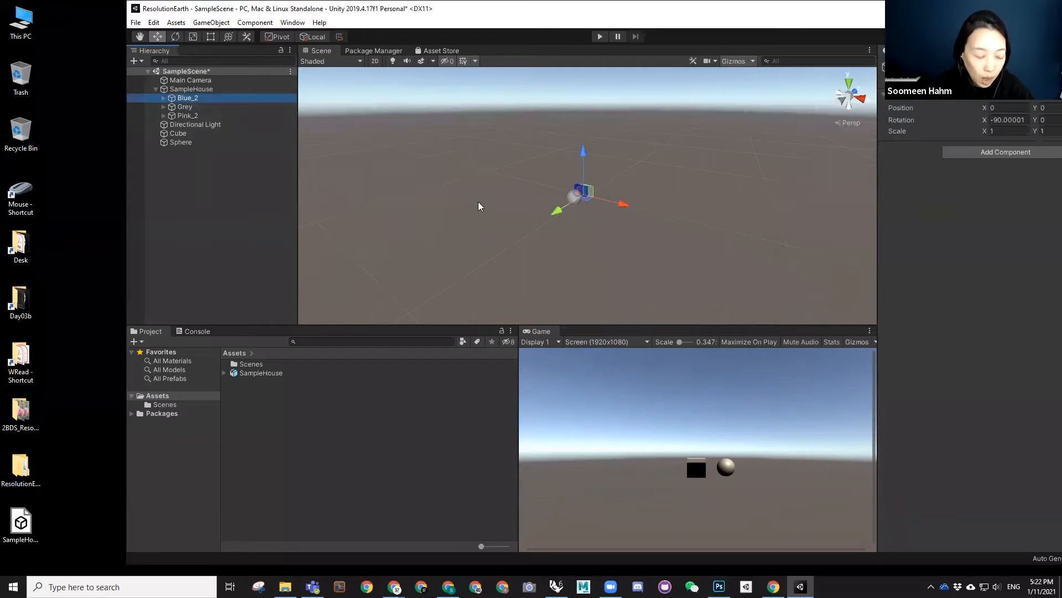
alt+drag(584, 194, 546, 229)
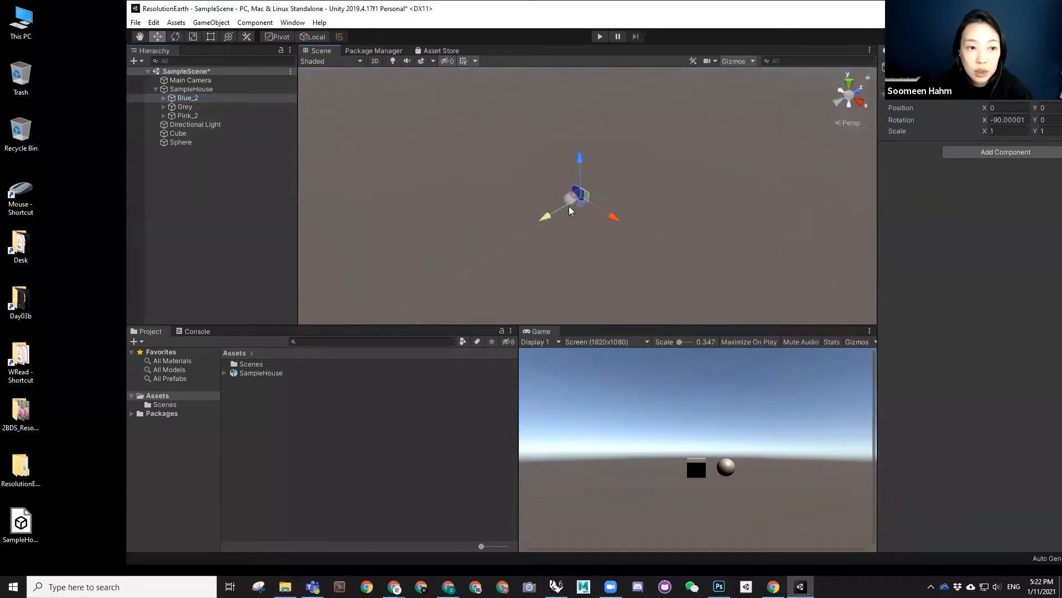
scroll(566, 198, up, 8)
alt+drag(568, 198, 463, 192)
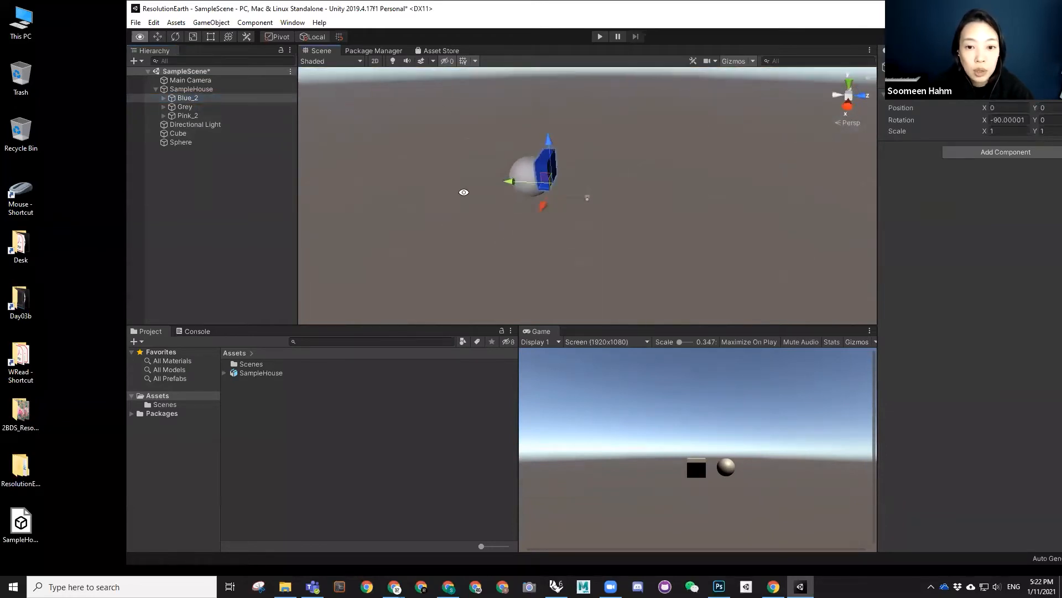
click(197, 90)
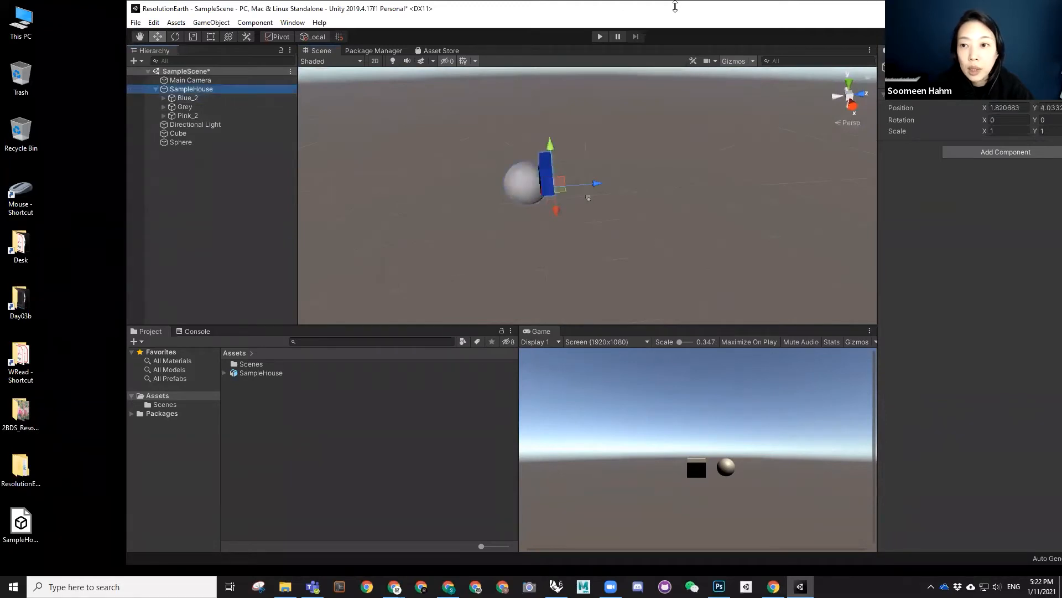
double_click(652, 9)
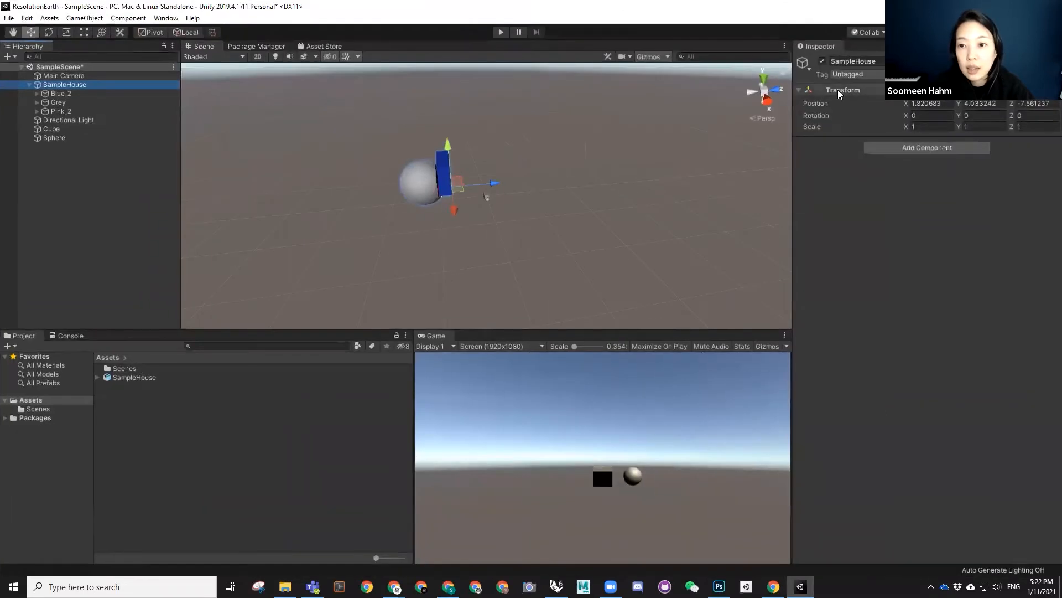
right_click(838, 94)
click(863, 99)
- Set SampleHouse's X rotation to 90 and check its orientation around the model
alt+drag(533, 158, 567, 247)
key(e)
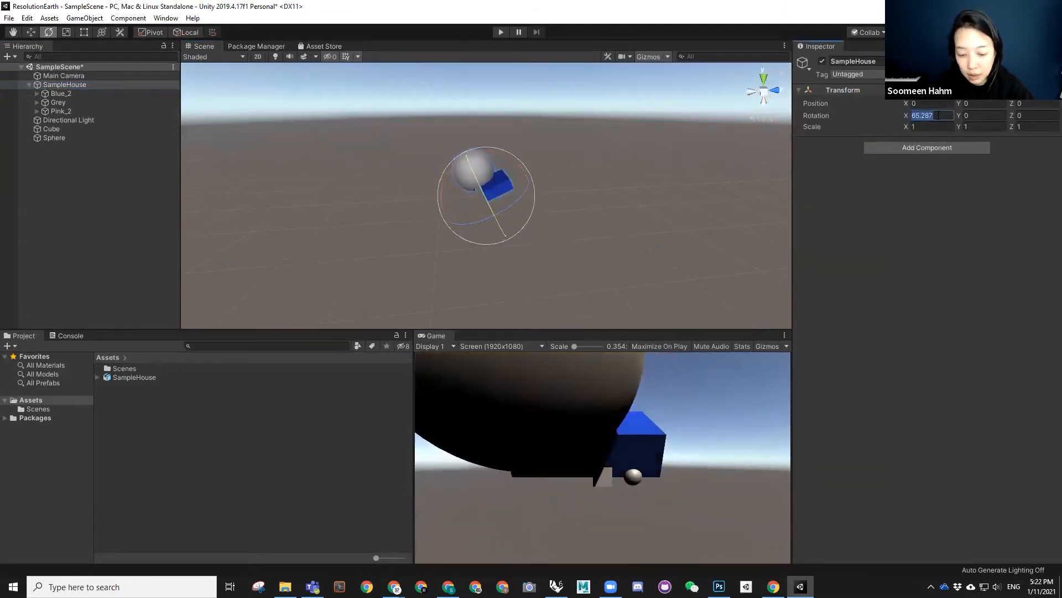
text(90)
alt+drag(643, 165, 496, 192)
key(w)
scroll(522, 209, up, 2)
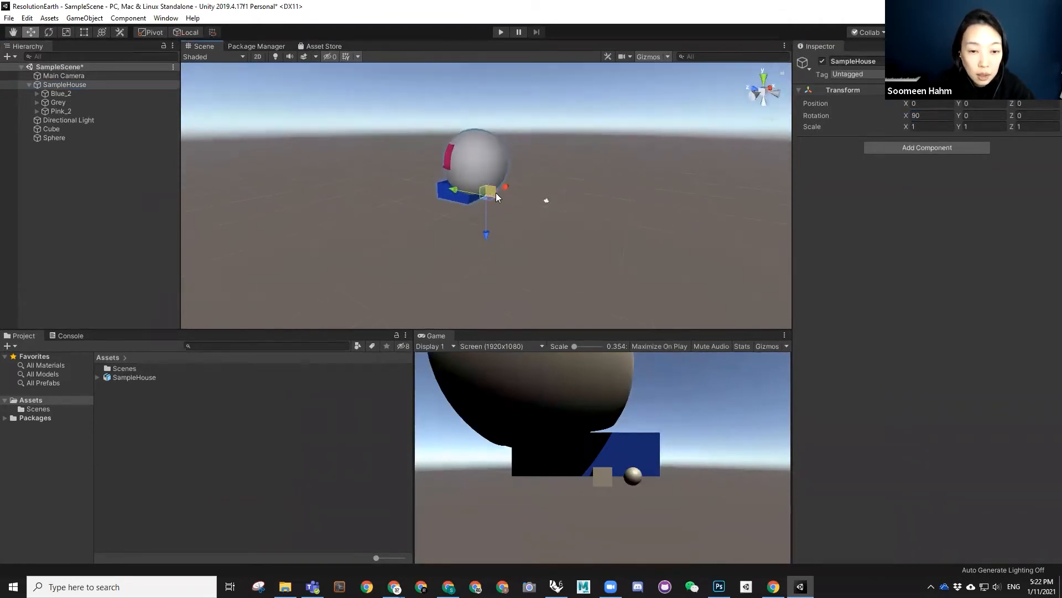
scroll(496, 193, up, 7)
alt+drag(320, 174, 551, 185)
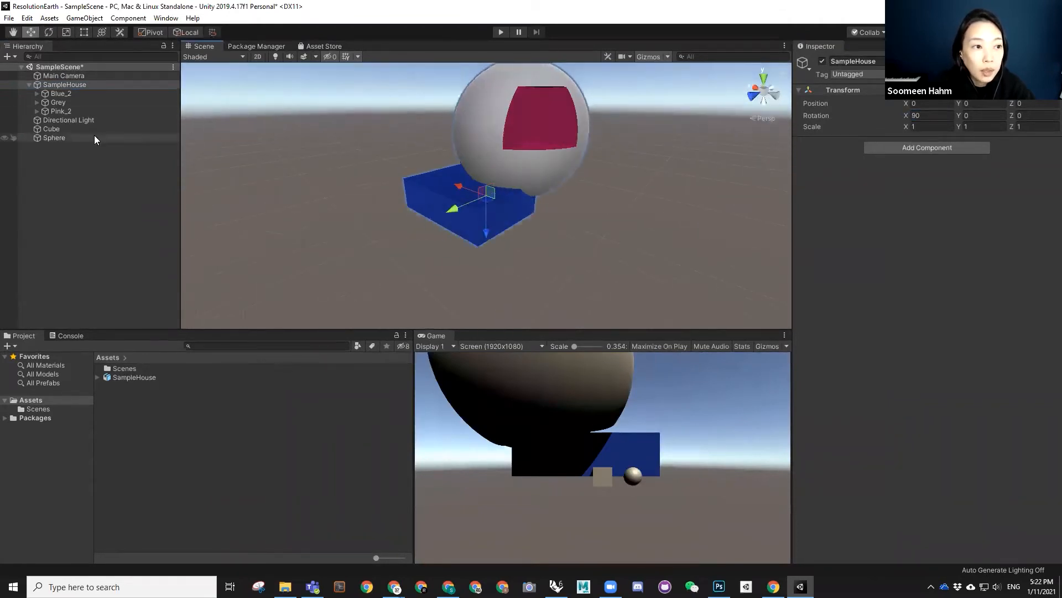
- Restore the Unity window to a smaller size and import Walk_metre.obj from the Trash folder into Assets
alt+drag(350, 176, 462, 4)
double_click(464, 16)
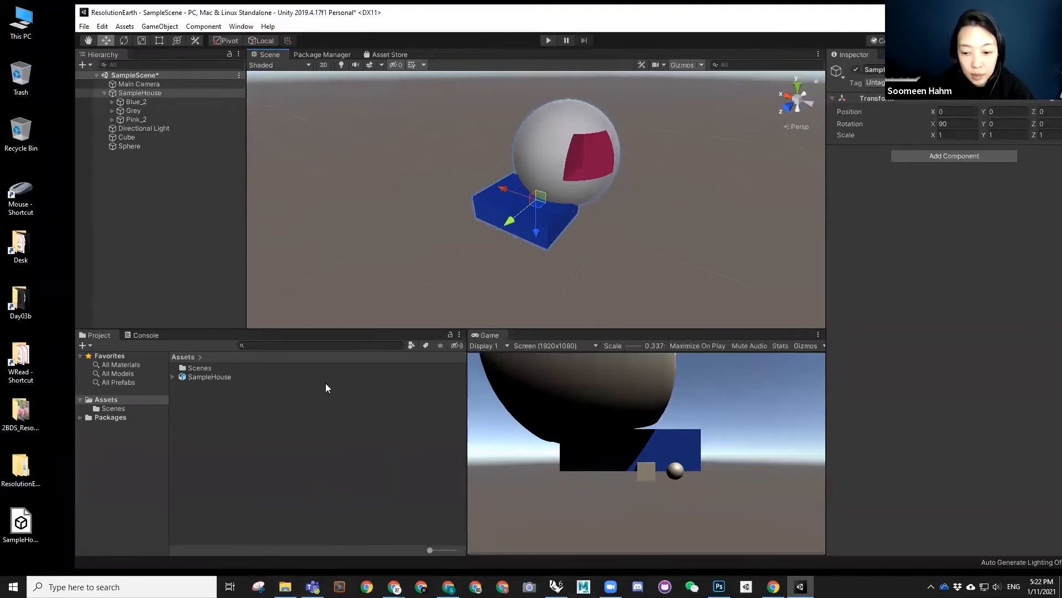
double_click(21, 74)
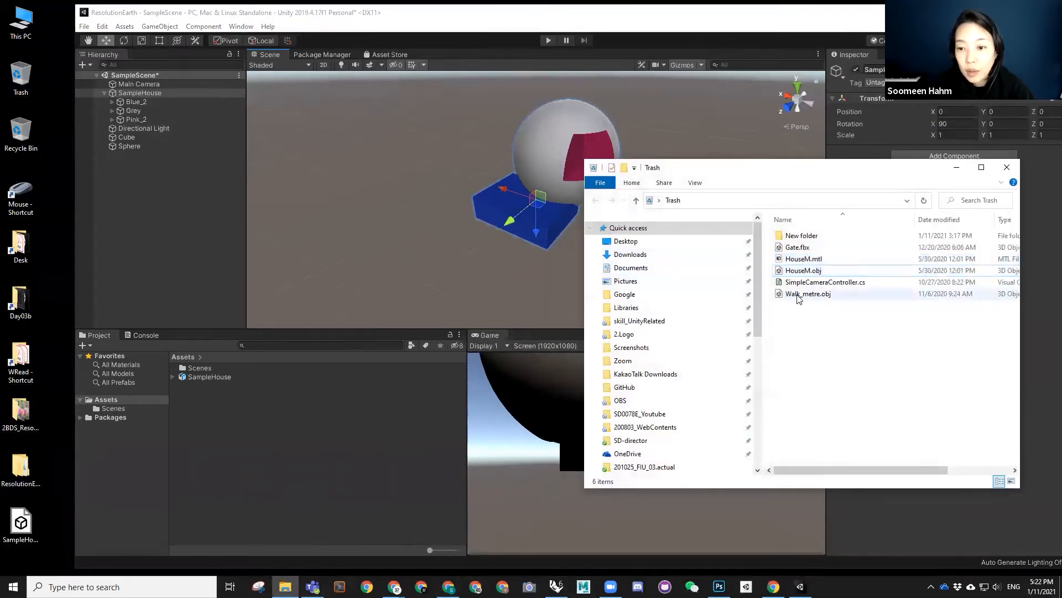
click(802, 295)
drag(801, 299, 222, 410)
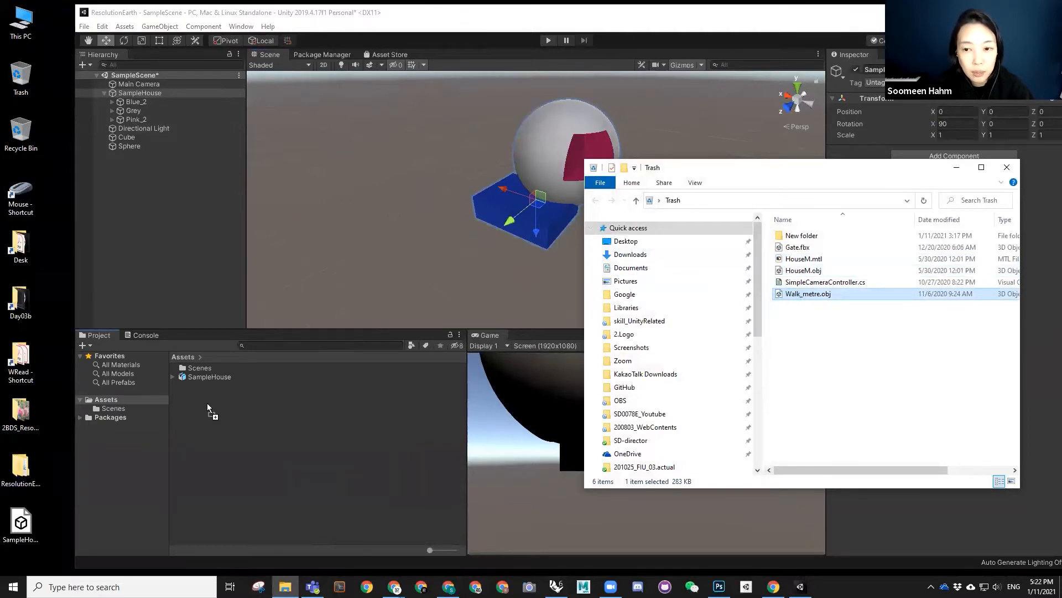
mouse_move(207, 408)
mouse_down()
mouse_move(786, 276)
mouse_move(315, 412)
mouse_move(213, 395)
mouse_up()
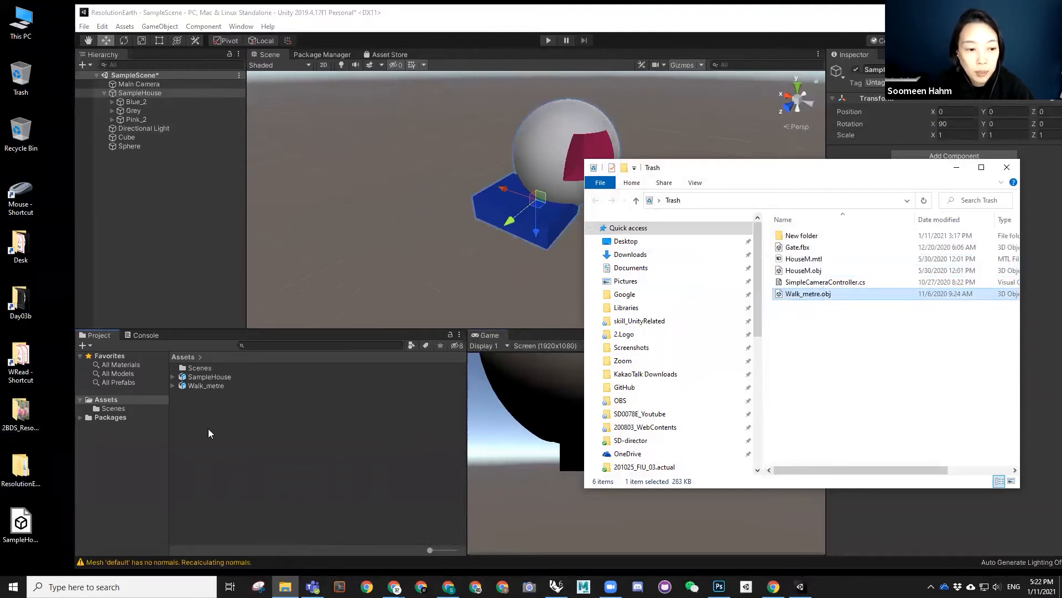
- Place the Walk_metre model in the scene and reset its position to 0, 0, 0
click(210, 429)
click(200, 386)
drag(191, 384, 452, 228)
alt+drag(515, 282, 488, 221)
right_click(879, 110)
click(894, 113)
- Rotate the Walk_metre figure upright by setting its X rotation to -90
key(e)
drag(510, 182, 528, 147)
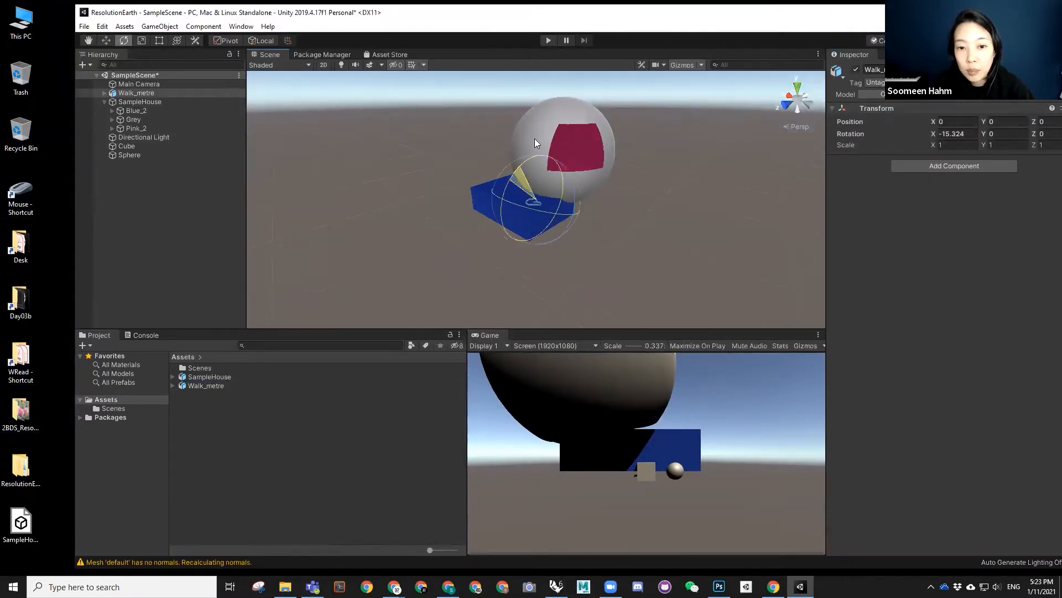
double_click(946, 133)
text(-)
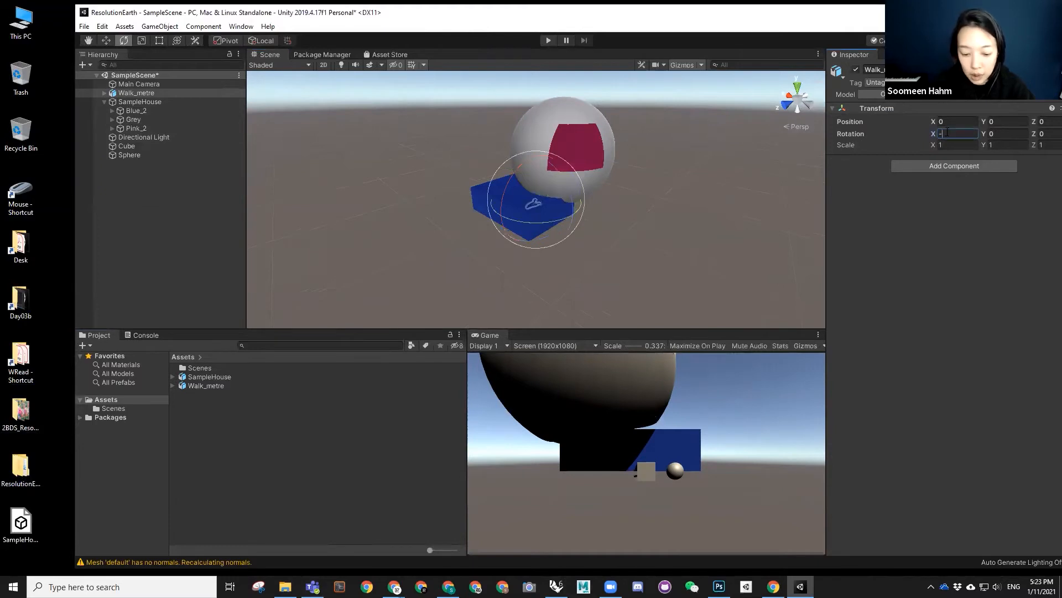
text(90w)
- Move the Walk_metre figure into the sphere's pink opening, at about X -5.67, Y 5.47, Z 1.59
alt+drag(630, 214, 583, 229)
drag(505, 191, 555, 203)
alt+drag(636, 204, 719, 218)
drag(610, 170, 579, 191)
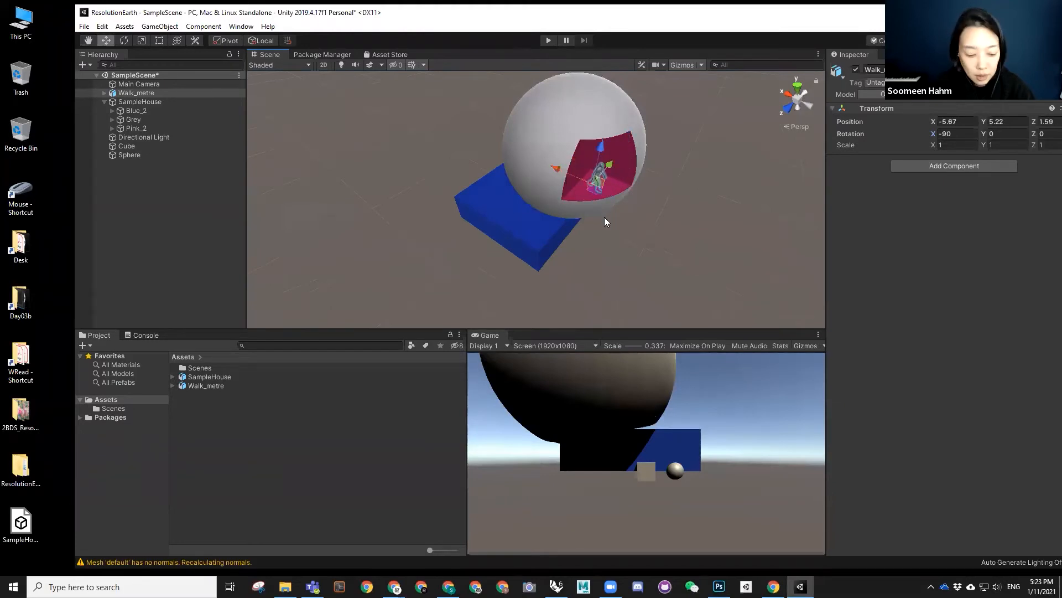
key(f)
drag(532, 230, 604, 218)
- Delete the original Cube and Sphere objects from the scene, leaving the house and the figure
scroll(548, 199, down, 10)
scroll(618, 191, down, 2)
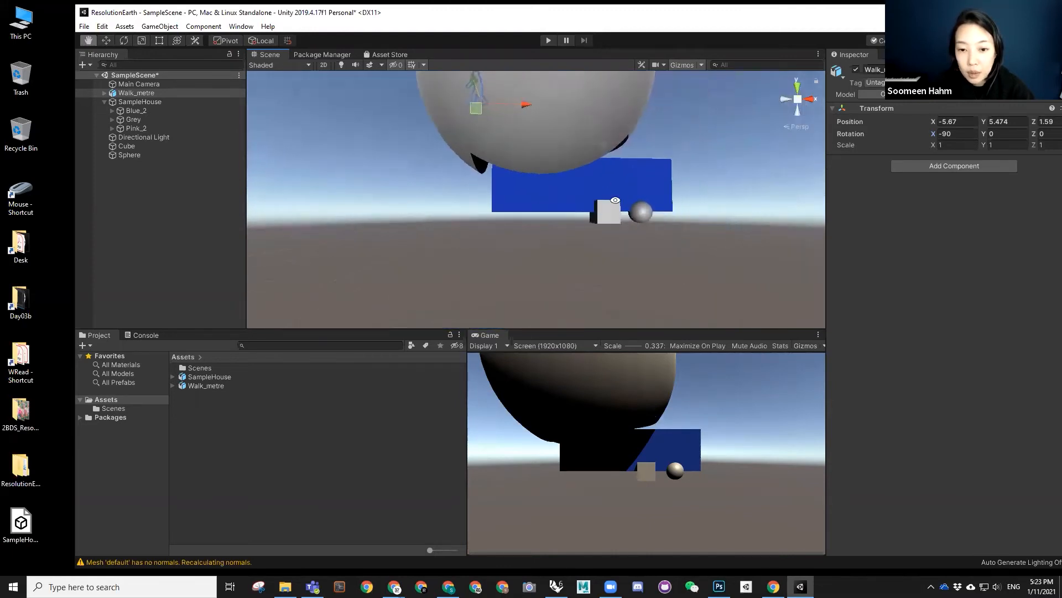
click(604, 218)
key(Delete)
click(642, 220)
key(Delete)
scroll(518, 194, down, 3)
alt+drag(518, 194, 439, 177)
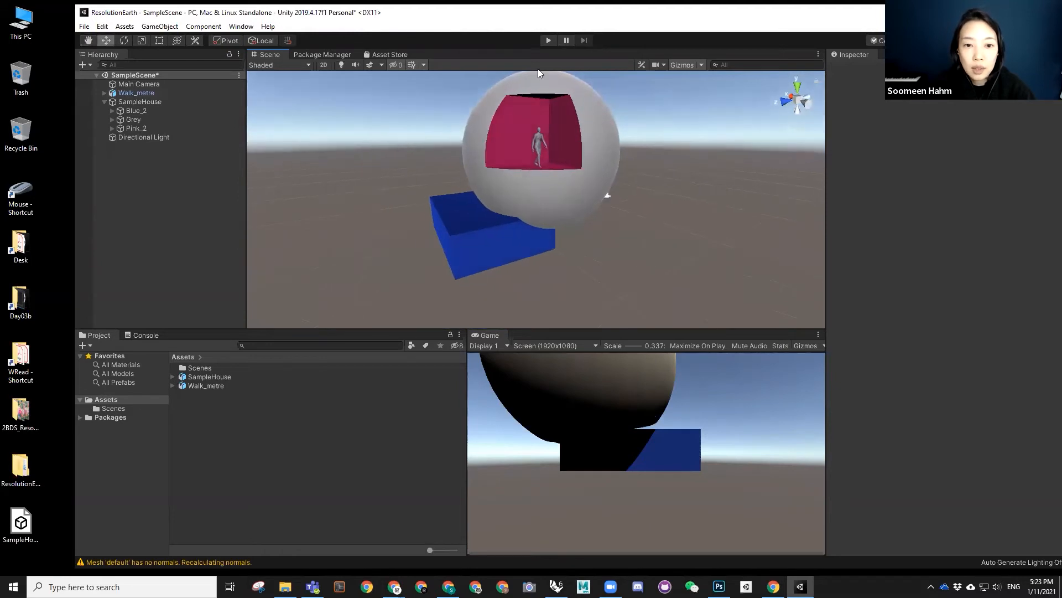
alt+drag(524, 202, 553, 164)
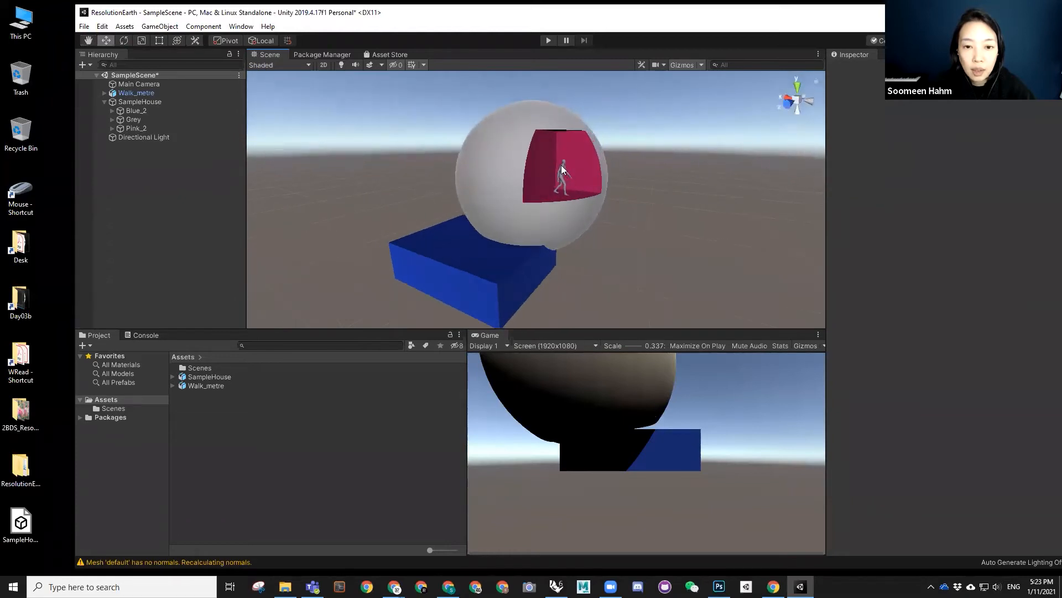
scroll(525, 177, down, 4)
alt+drag(590, 209, 583, 269)
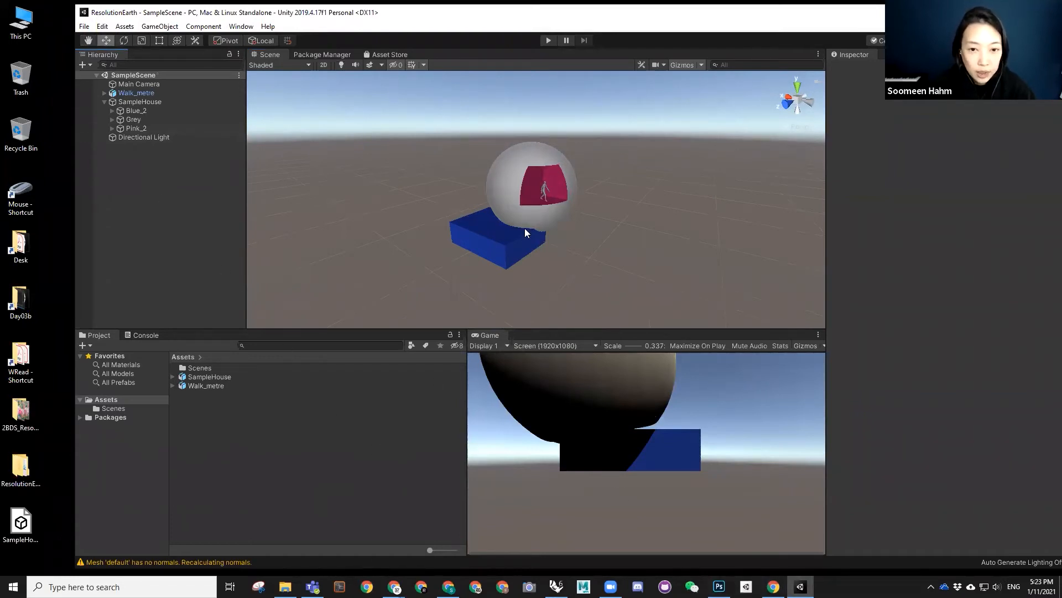
mouse_move(530, 224)
alt+mouse_down()
mouse_move(614, 143)
mouse_move(560, 216)
mouse_move(511, 228)
alt+mouse_up()
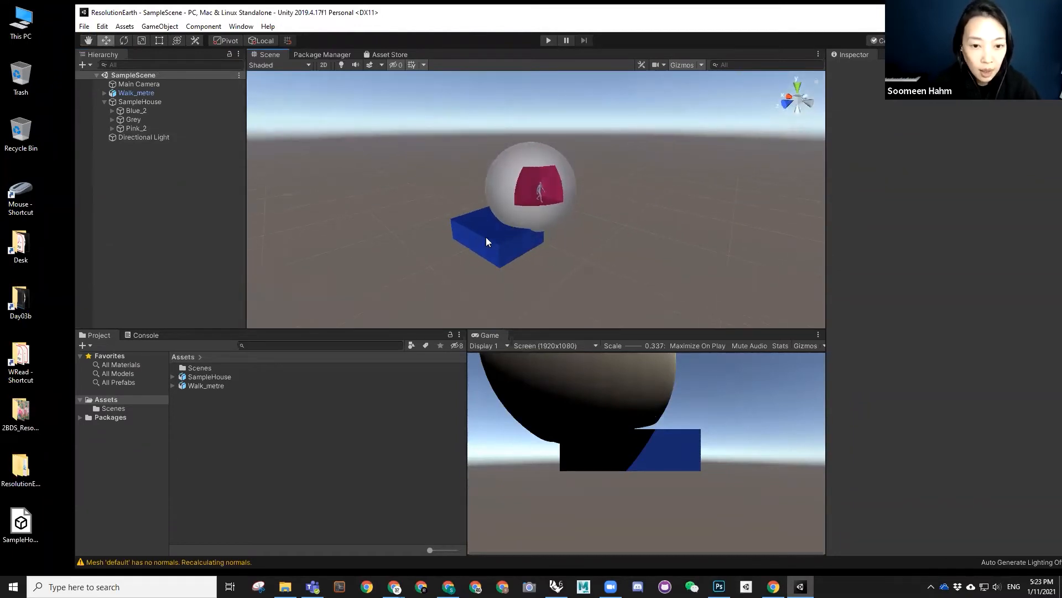
scroll(499, 171, down, 2)
- Collapse the SampleHouse group, then add a Plane object to the scene and reset its transform
right_click(126, 166)
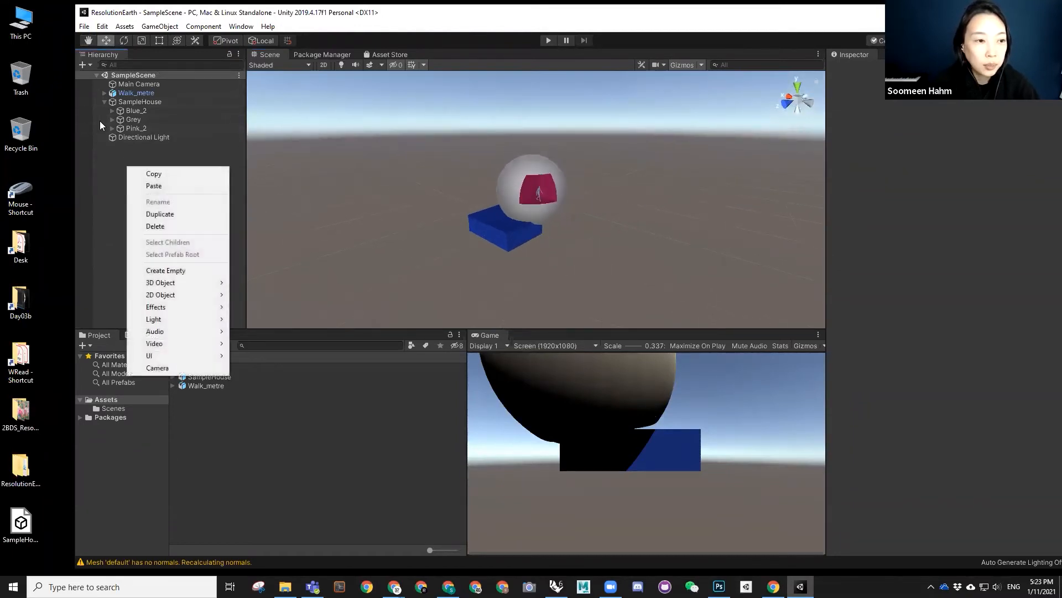
click(103, 100)
click(105, 102)
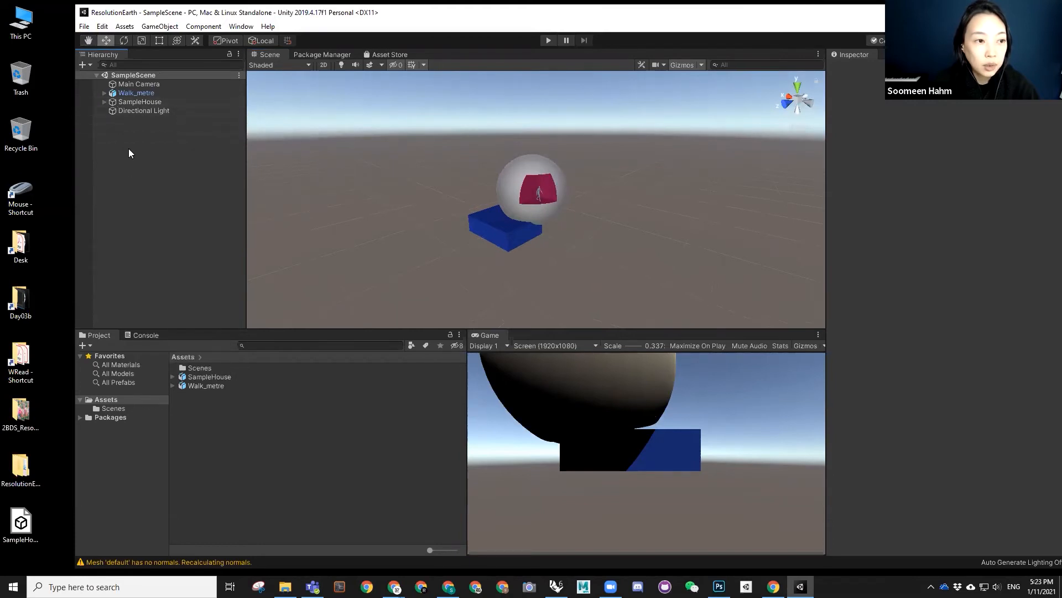
right_click(128, 138)
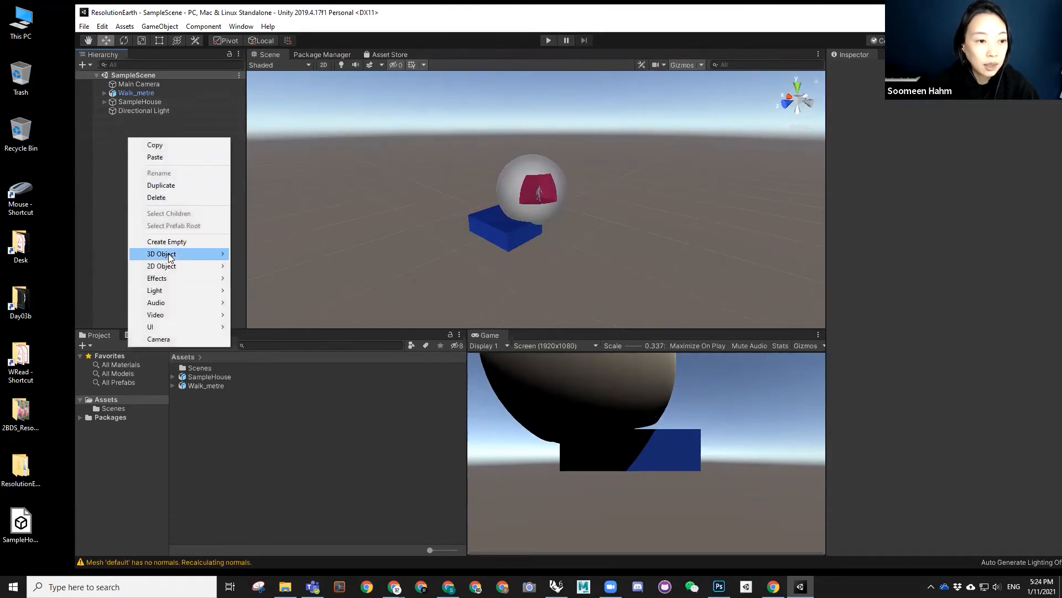
mouse_move(169, 256)
click(261, 306)
alt+drag(559, 178, 651, 119)
right_click(878, 100)
click(884, 107)
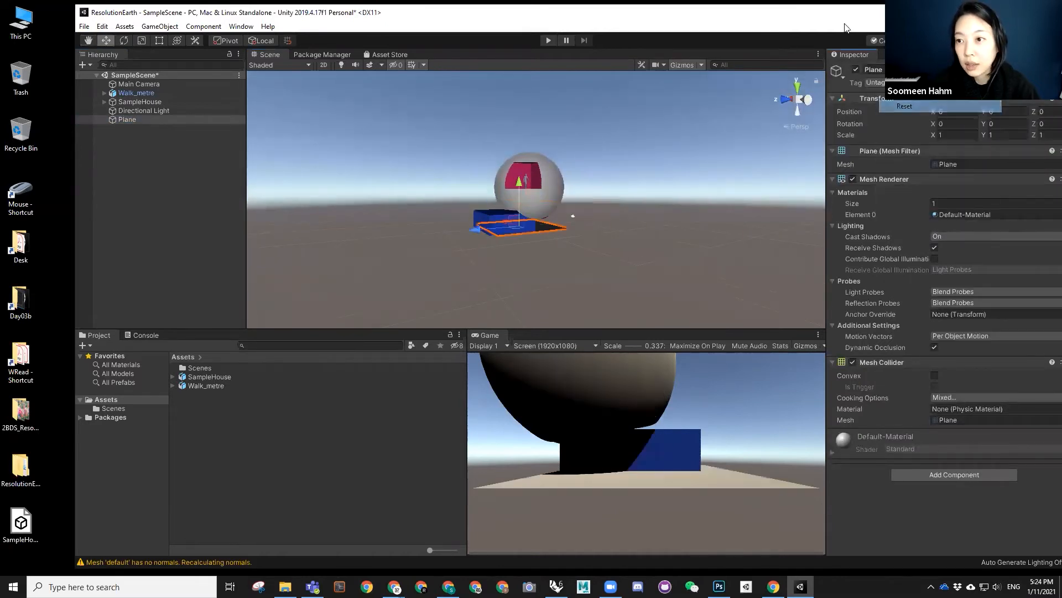
drag(826, 10, 724, 1)
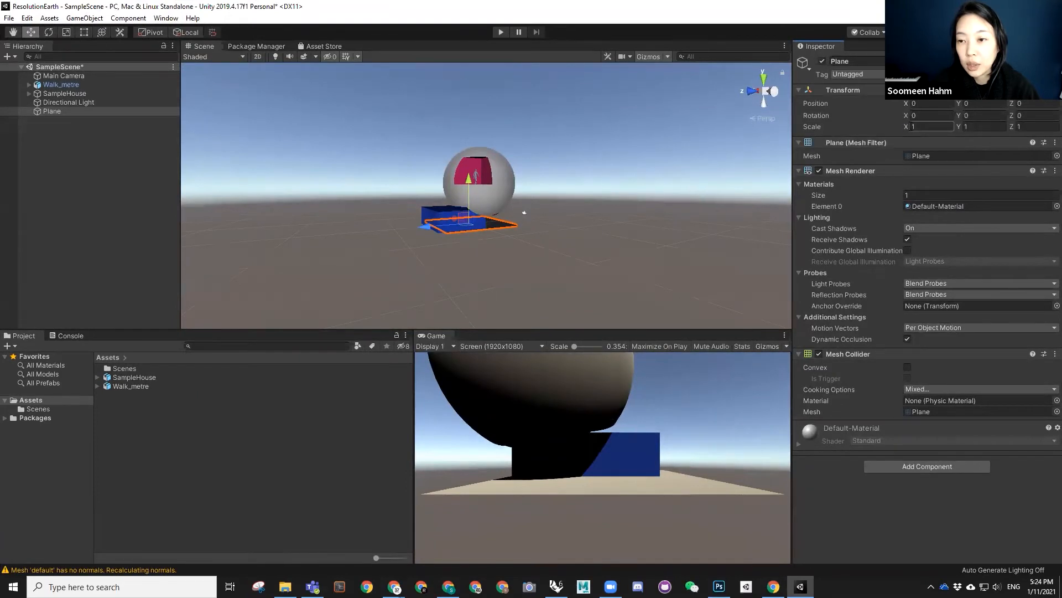
- Cycle the Plane's gizmo through the Move, Rotate and Scale tools, ending on Scale
alt+drag(504, 177, 479, 233)
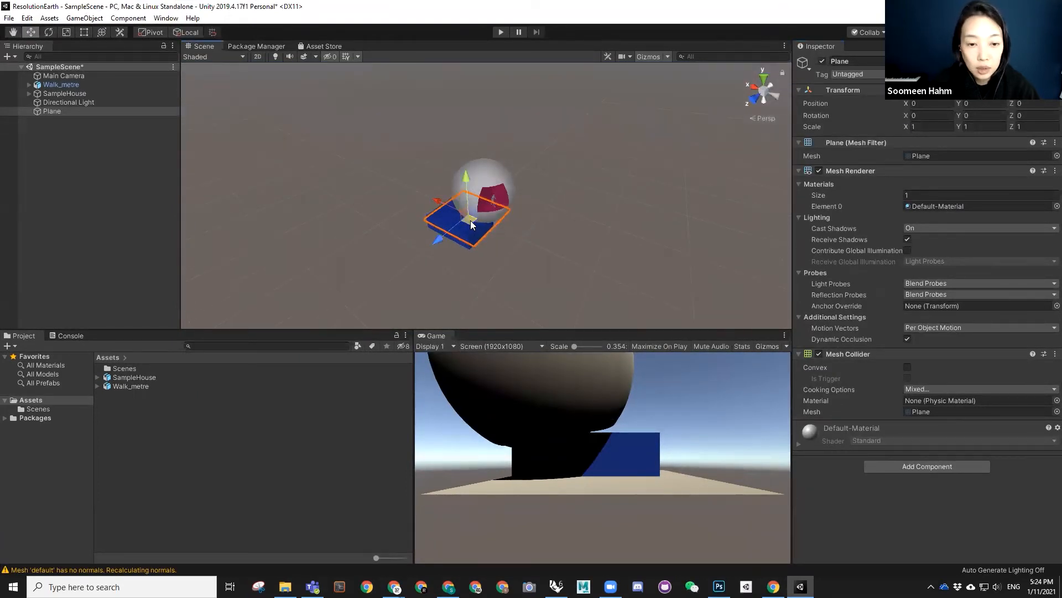
key(r)
key(w)
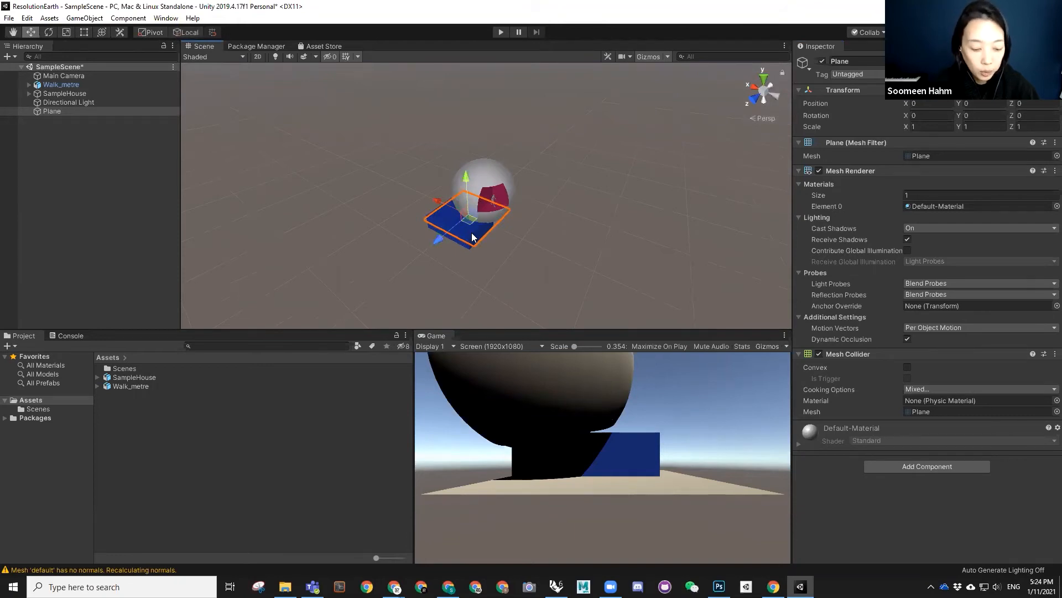
key(e)
key(r)
key(w)
key(e)
key(r)
key(w)
key(e)
key(r)
key(w)
key(e)
key(r)
key(w)
key(e)
key(r)
key(e)
key(r)
- Scale the Plane uniformly to about 337.857 as a large ground surface under the house, then return to the Move tool
scroll(410, 210, up, 1)
alt+drag(411, 211, 681, 205)
scroll(474, 240, up, 8)
scroll(474, 241, down, 2)
scroll(474, 243, down, 5)
drag(477, 226, 619, 230)
scroll(479, 211, down, 4)
alt+drag(614, 227, 282, 177)
drag(478, 209, 659, 219)
alt+drag(519, 217, 470, 150)
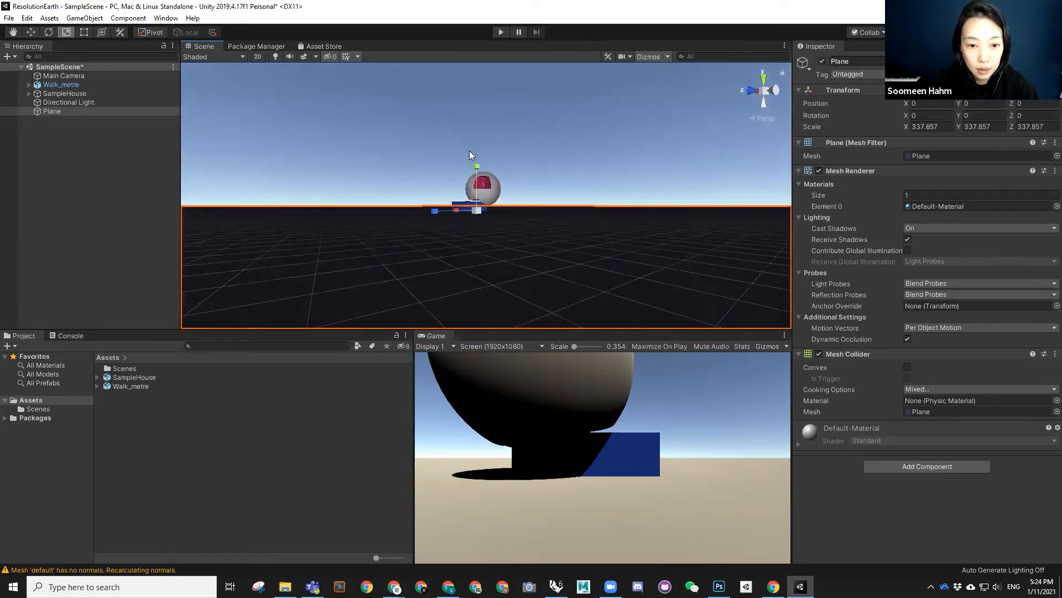
key(w)
scroll(508, 204, up, 6)
alt+drag(512, 208, 492, 243)
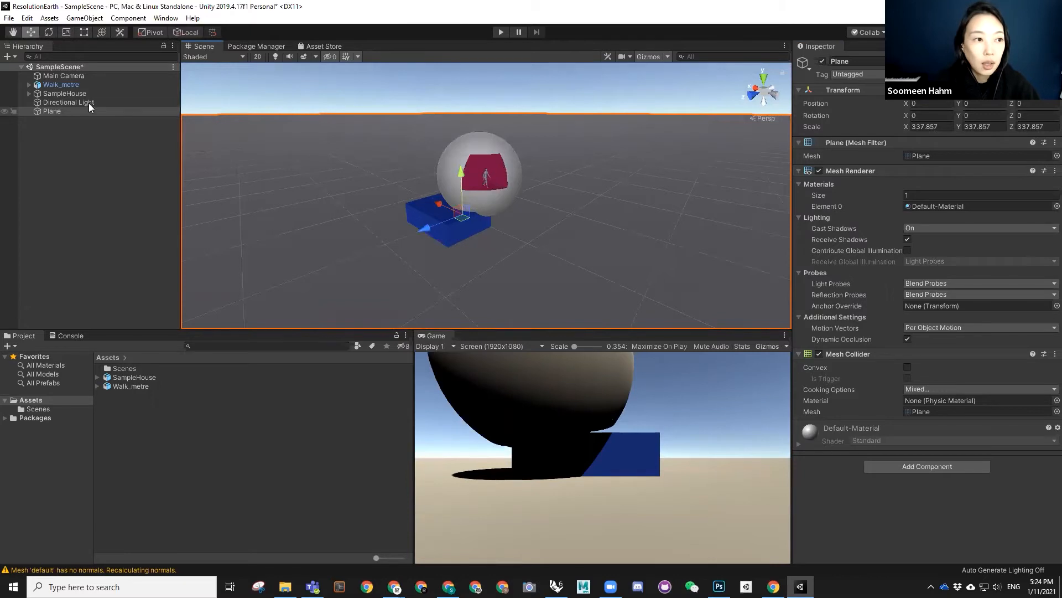
scroll(499, 210, up, 4)
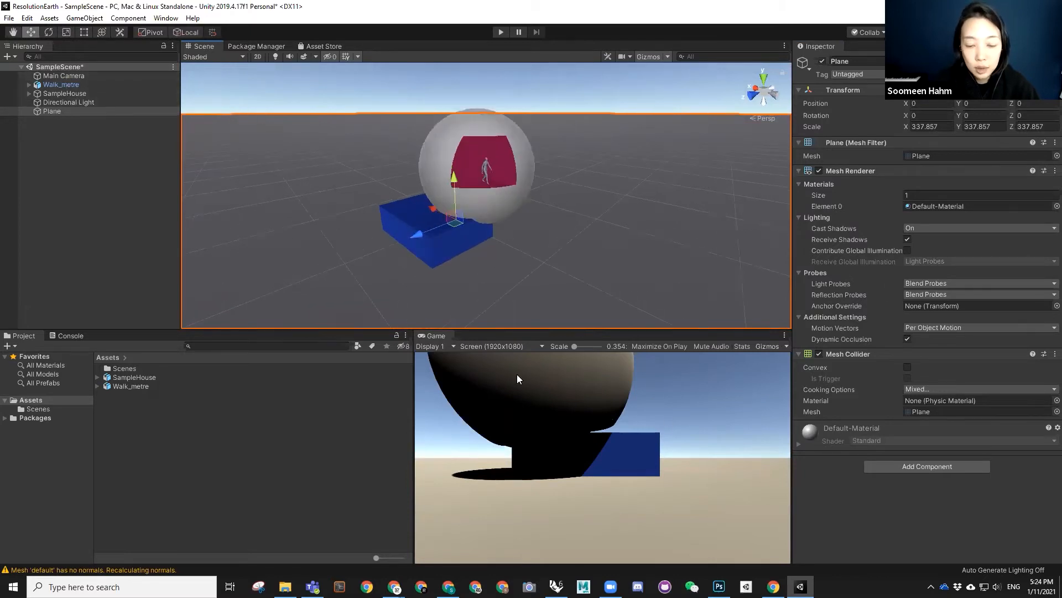
- Frame the house and its pink opening from a low viewpoint and align the Main Camera with that view
click(65, 76)
alt+drag(551, 194, 306, 173)
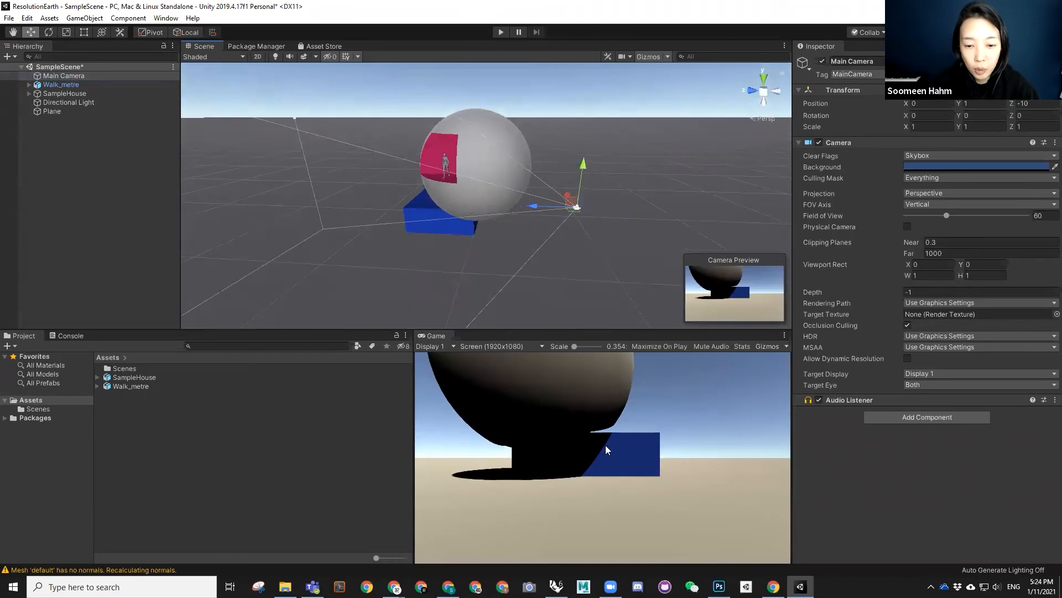
alt+drag(479, 215, 516, 162)
alt+right_drag(516, 163, 533, 231)
alt+drag(533, 230, 531, 219)
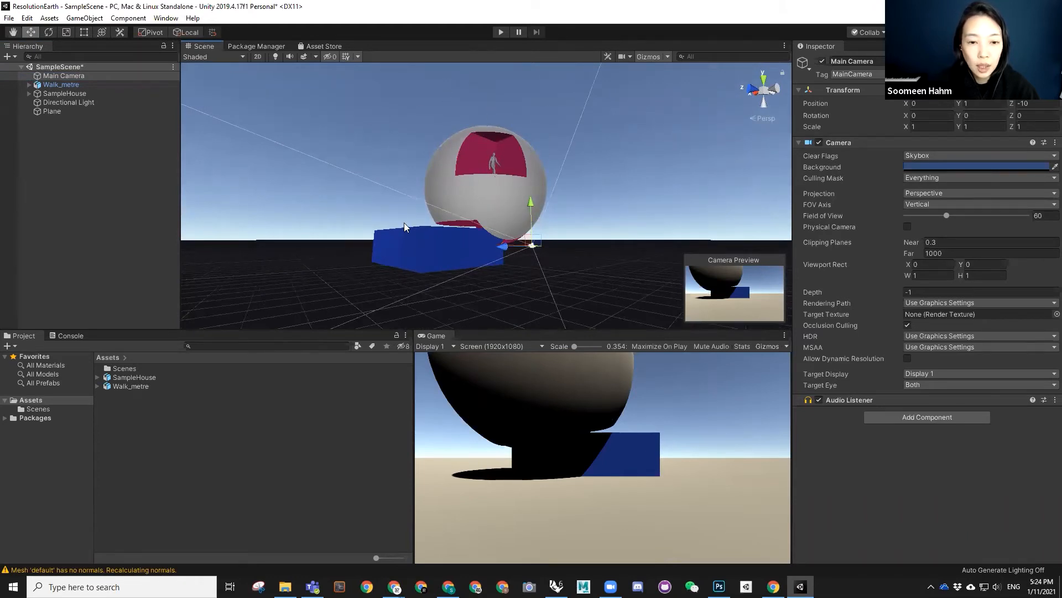
click(72, 155)
click(65, 74)
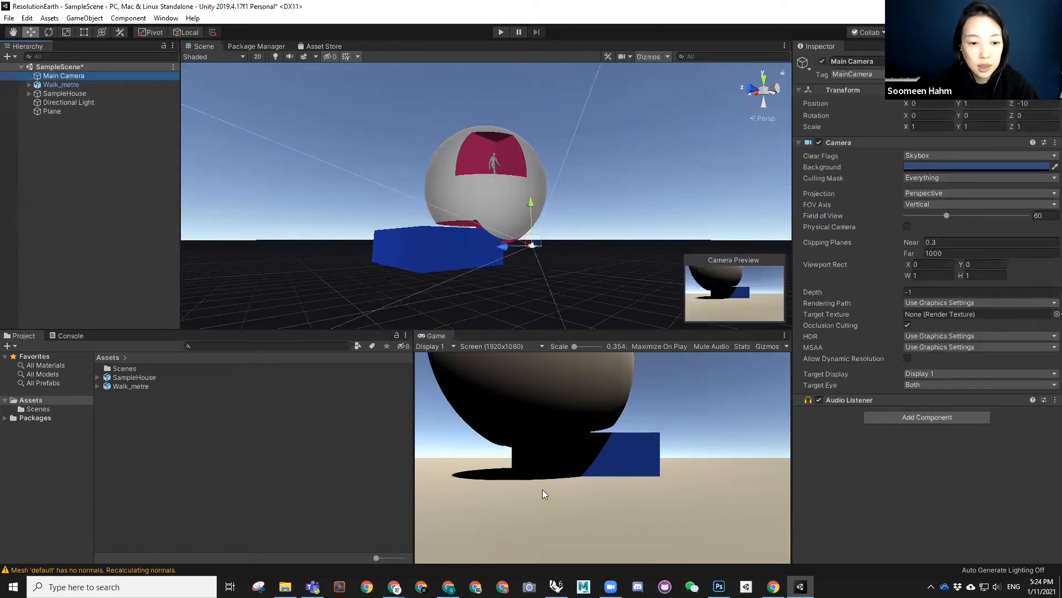
click(50, 18)
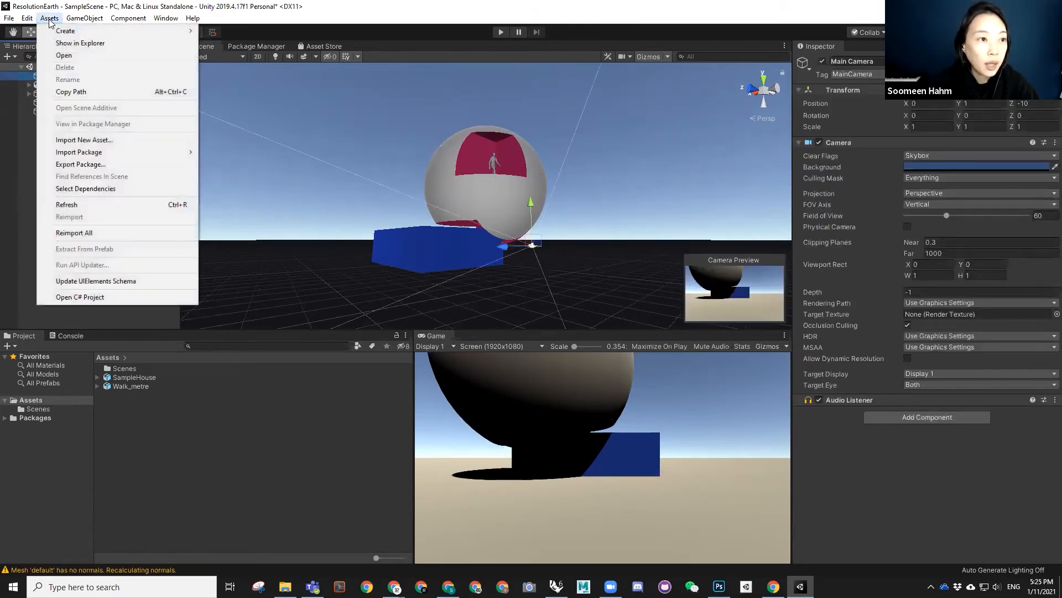
mouse_move(36, 19)
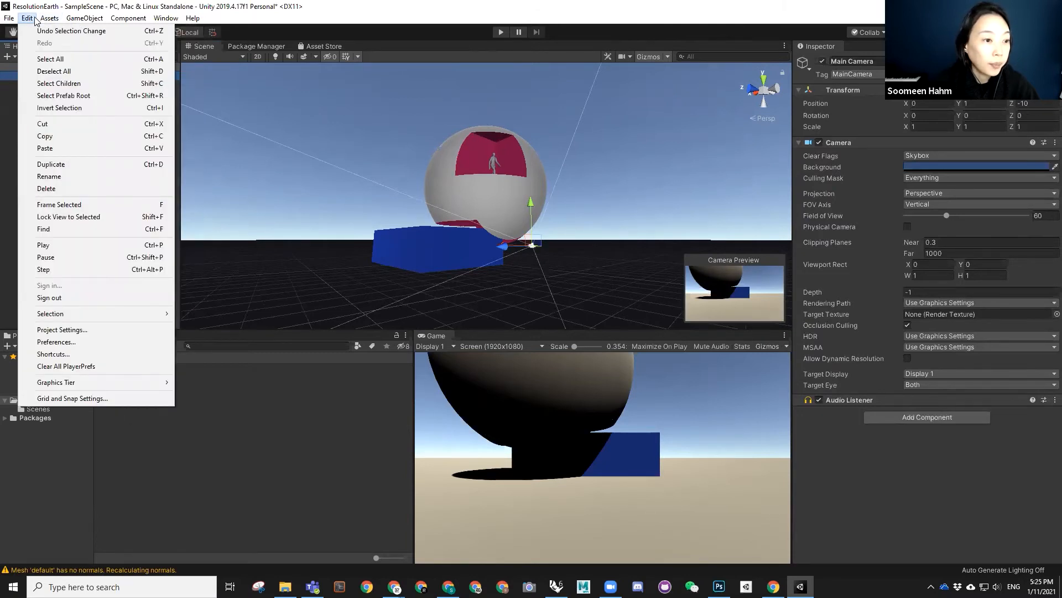
mouse_move(74, 20)
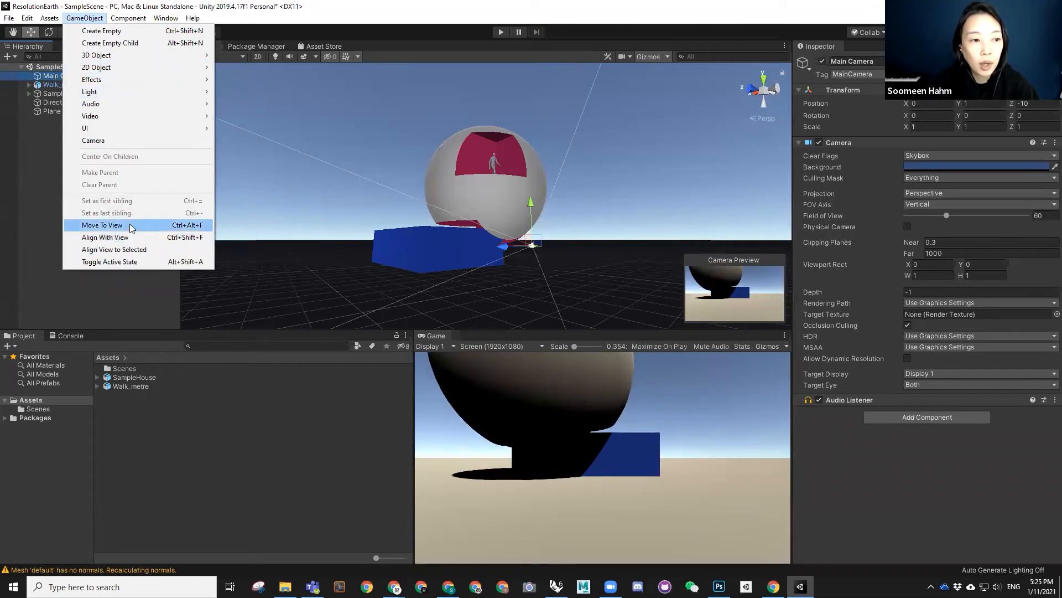
click(178, 239)
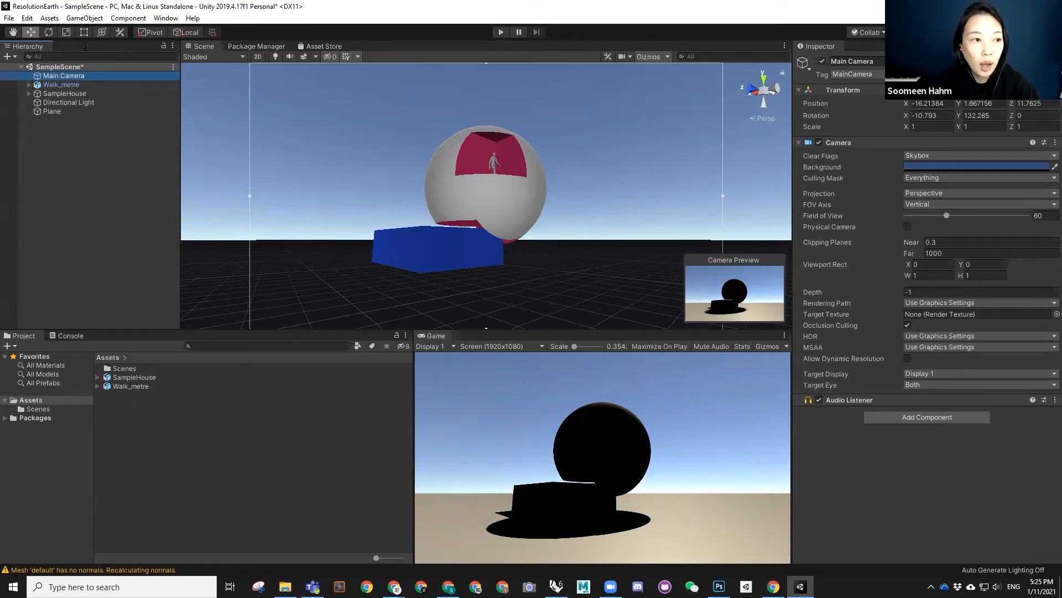
- Move the Directional Light to about -2.89, 14.66, 5 and rotate it to about 158.8, -52.6, -12.8 to light the house's opening side
click(61, 103)
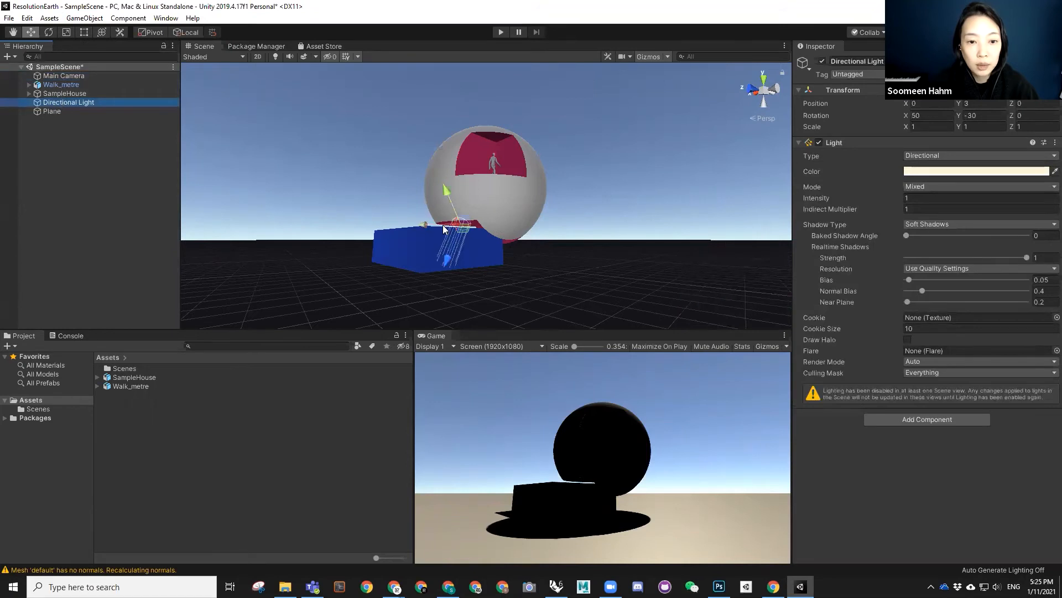
key(alt)
alt+drag(511, 194, 387, 198)
key(e)
alt+drag(526, 168, 492, 188)
key(w)
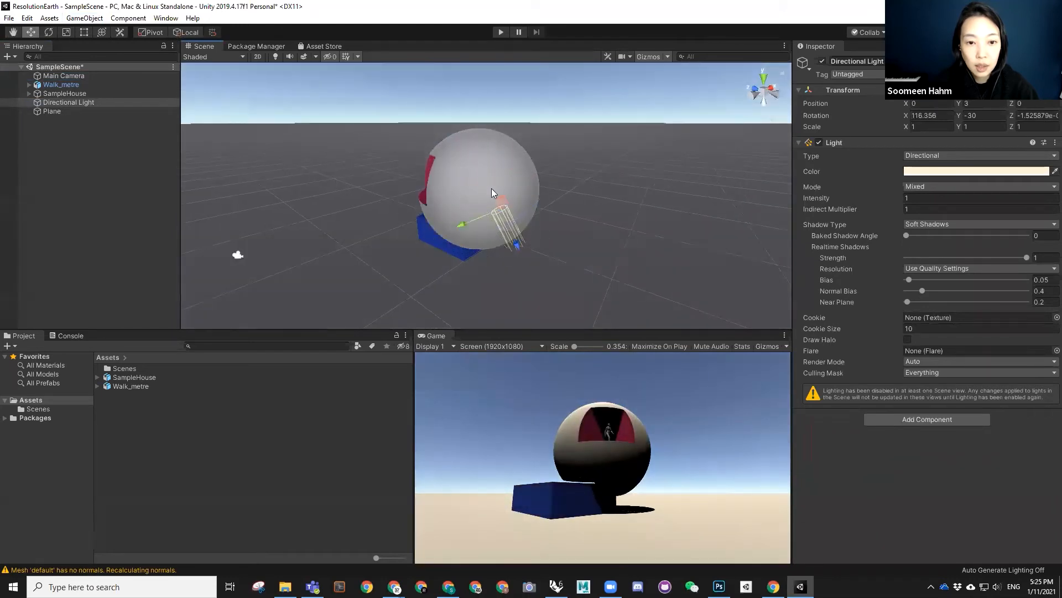
drag(504, 224, 424, 98)
key(e)
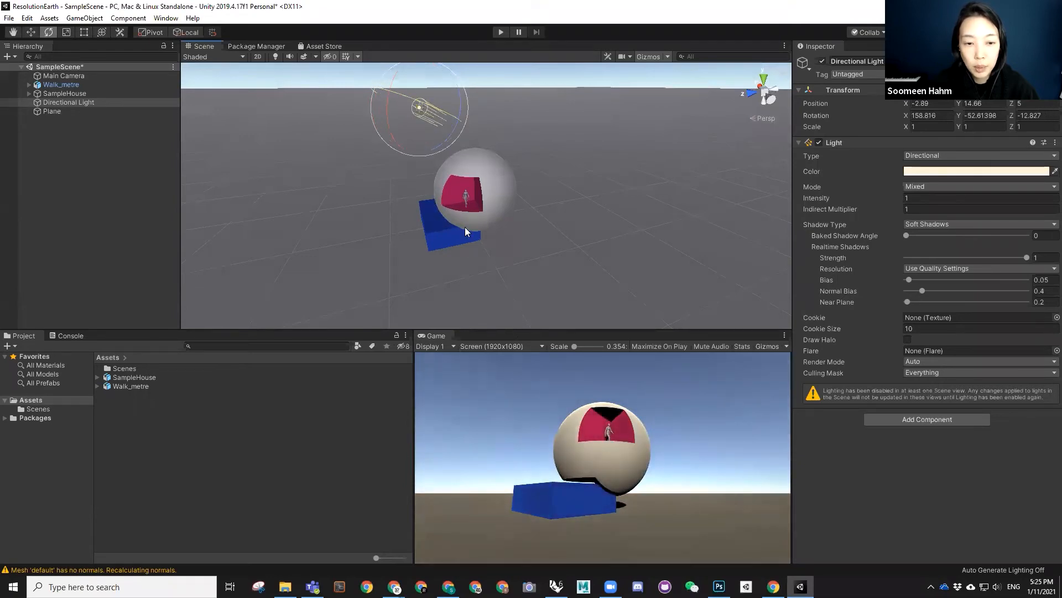
- Reframe the house closer from the pink opening's side and realign the Main Camera with the new view
alt+drag(498, 236, 477, 169)
scroll(491, 194, up, 4)
alt+drag(494, 204, 534, 188)
alt+right_drag(534, 187, 535, 168)
alt+drag(525, 181, 526, 178)
alt+right_drag(527, 188, 525, 197)
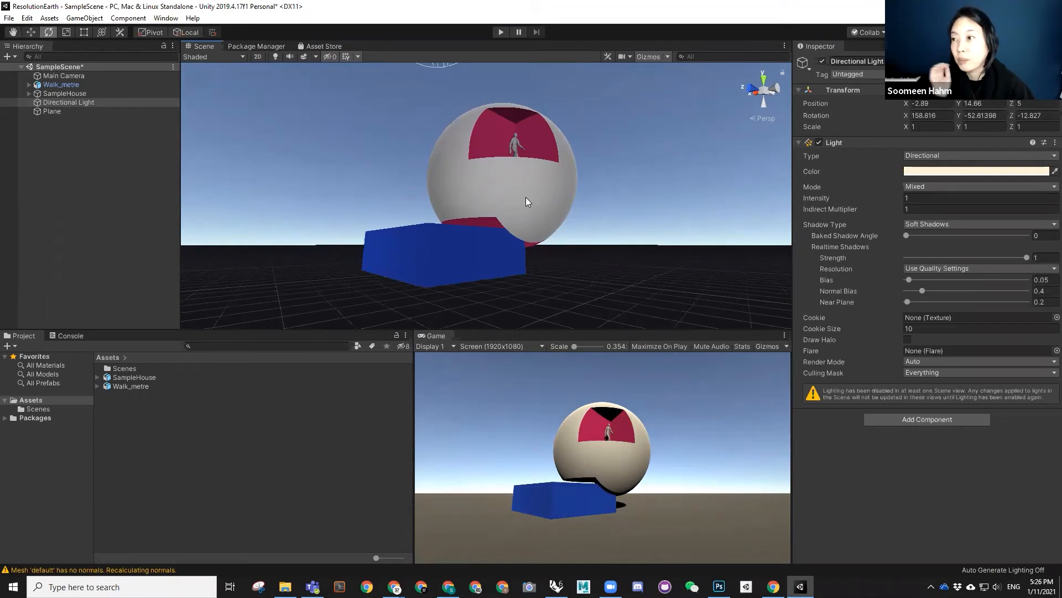
click(75, 76)
right_click(76, 79)
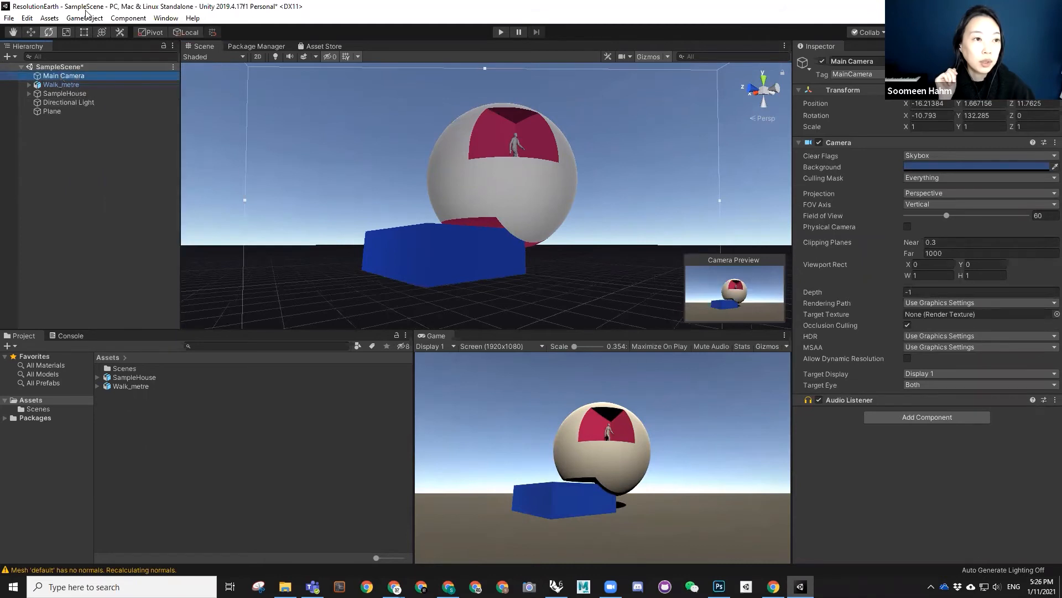
click(85, 18)
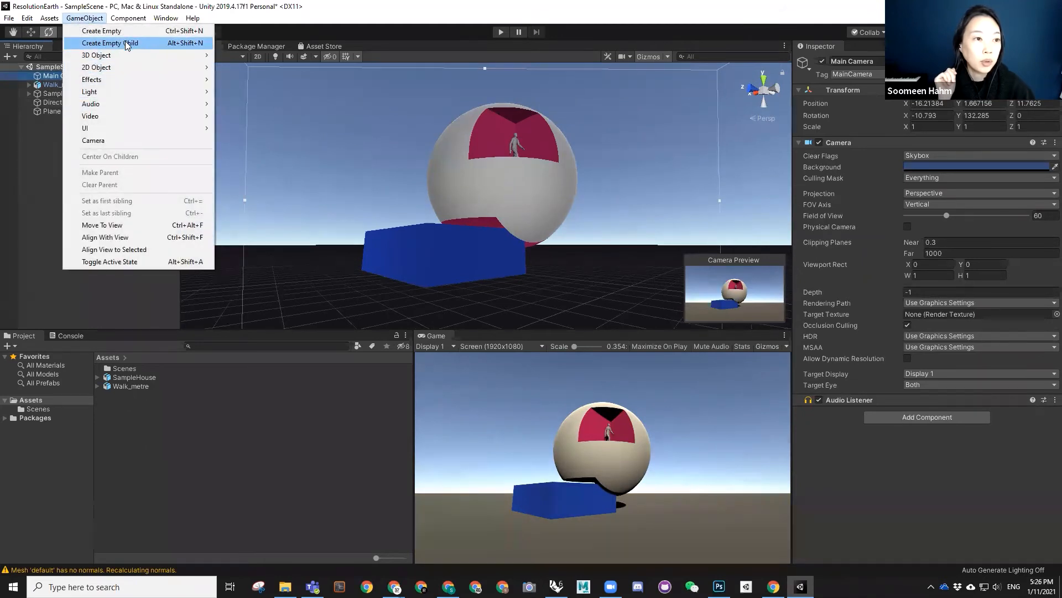
click(120, 238)
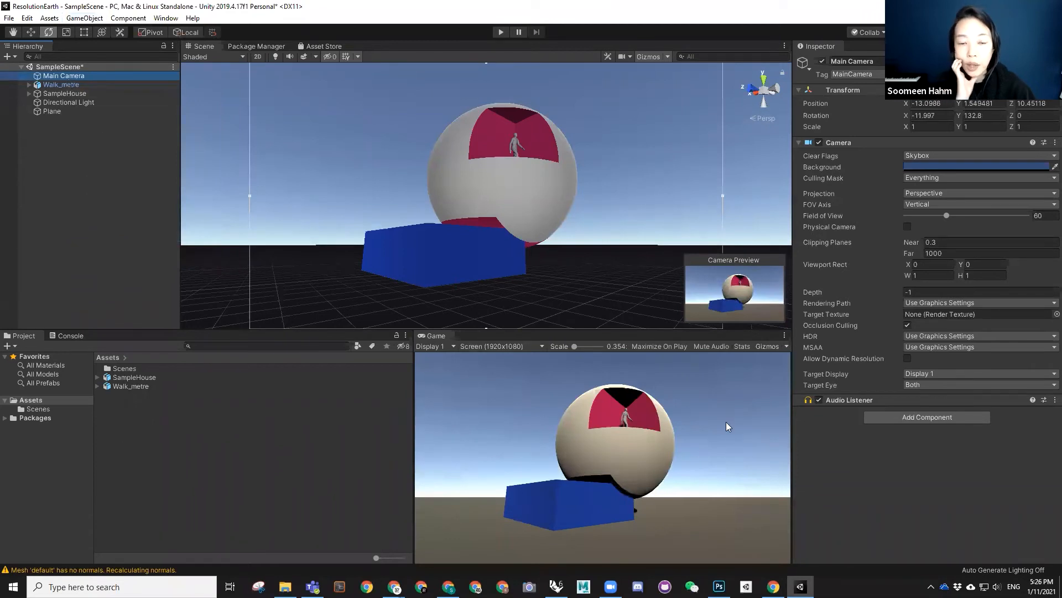
- Enlarge the Game view by resizing the editor layout in height and width
drag(648, 330, 553, 271)
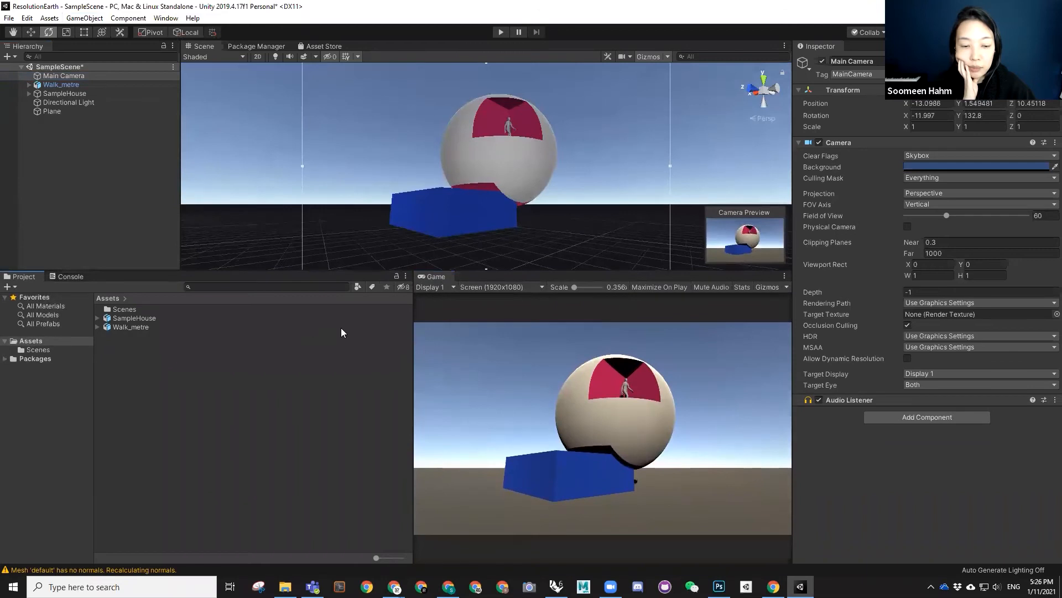
drag(415, 338, 322, 338)
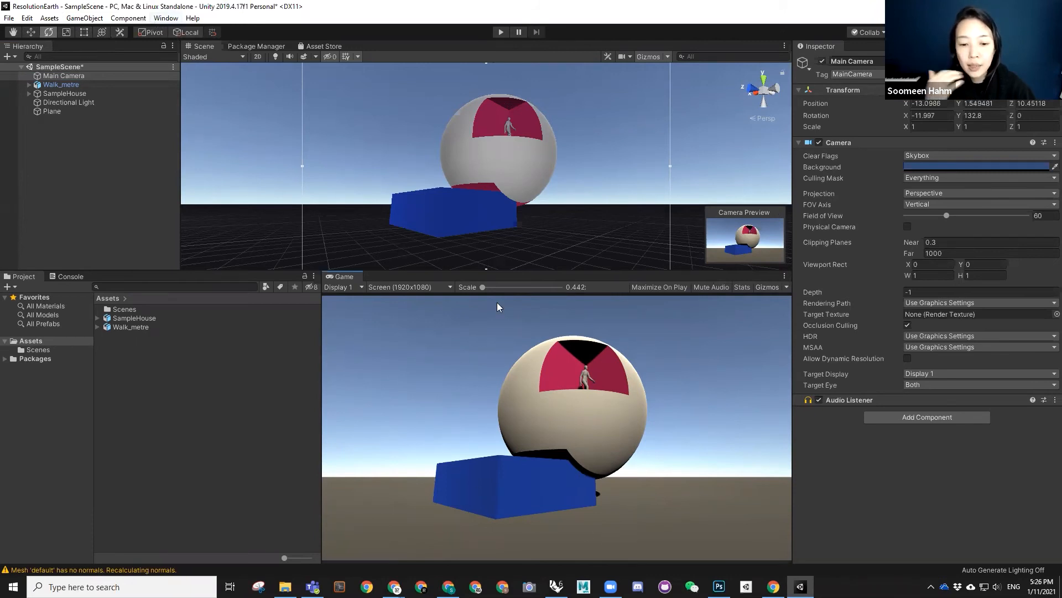
- Open the Lighting settings window, then shrink and reposition it clear of the Game view
click(164, 19)
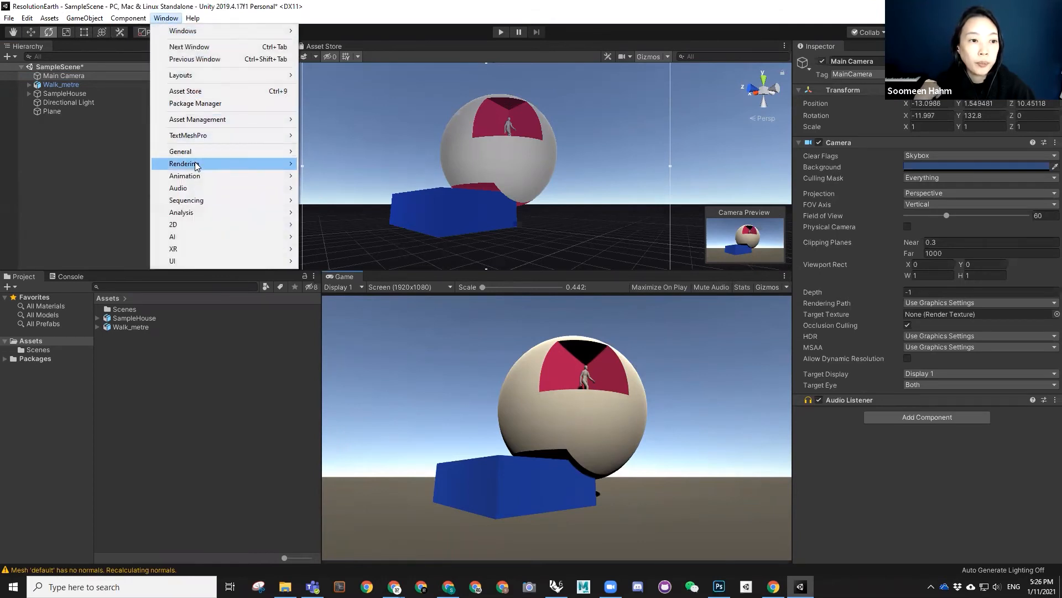
mouse_move(197, 164)
click(341, 165)
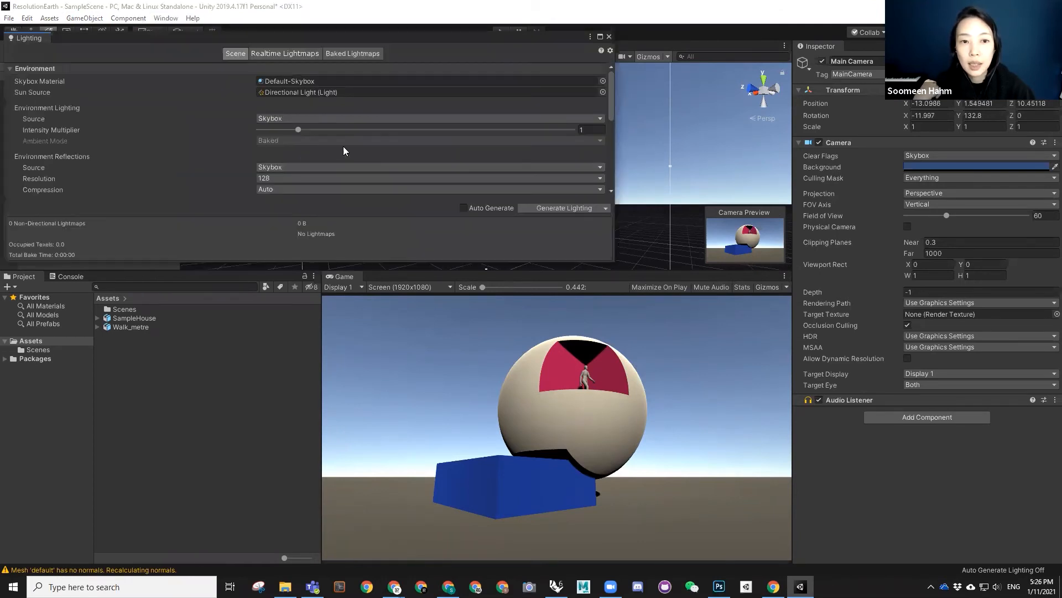
drag(123, 38, 201, 53)
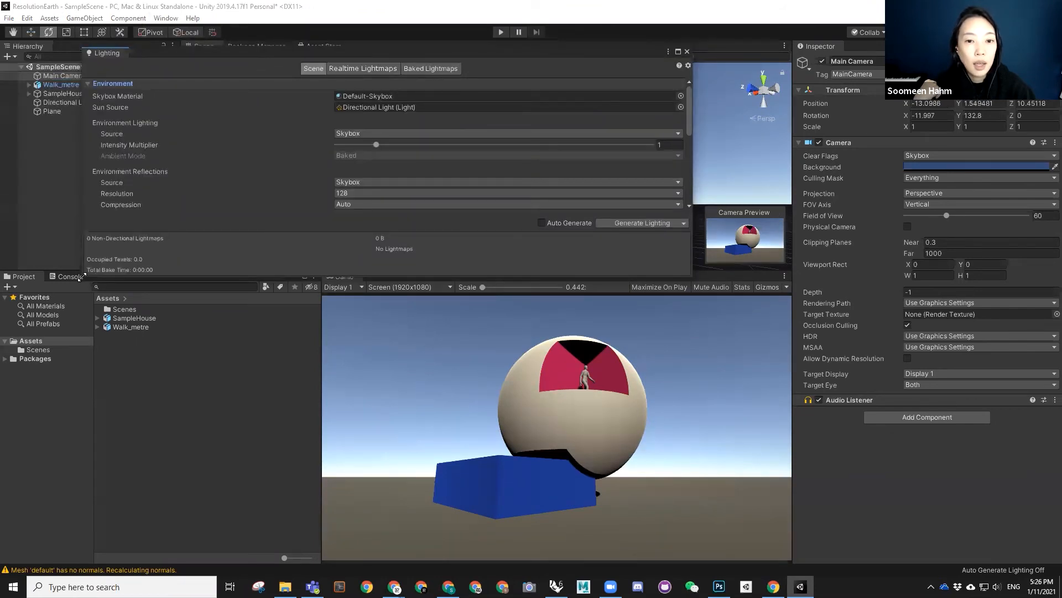
drag(82, 276, 323, 339)
drag(404, 52, 116, 103)
- Enable Realtime Global Illumination and disable Baked Global Illumination in the scene's lighting settings
scroll(134, 186, down, 6)
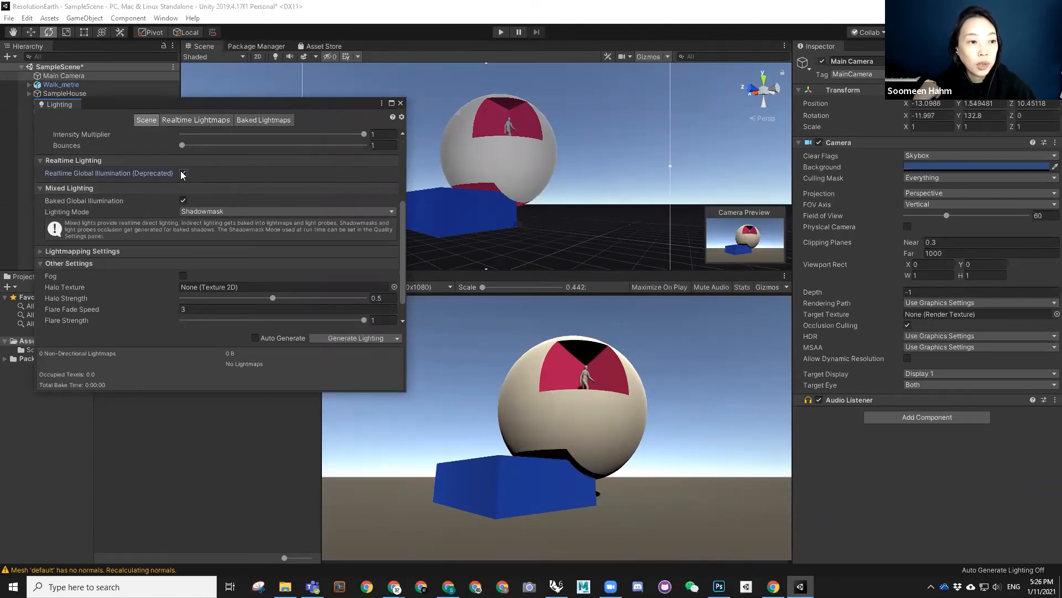
click(182, 174)
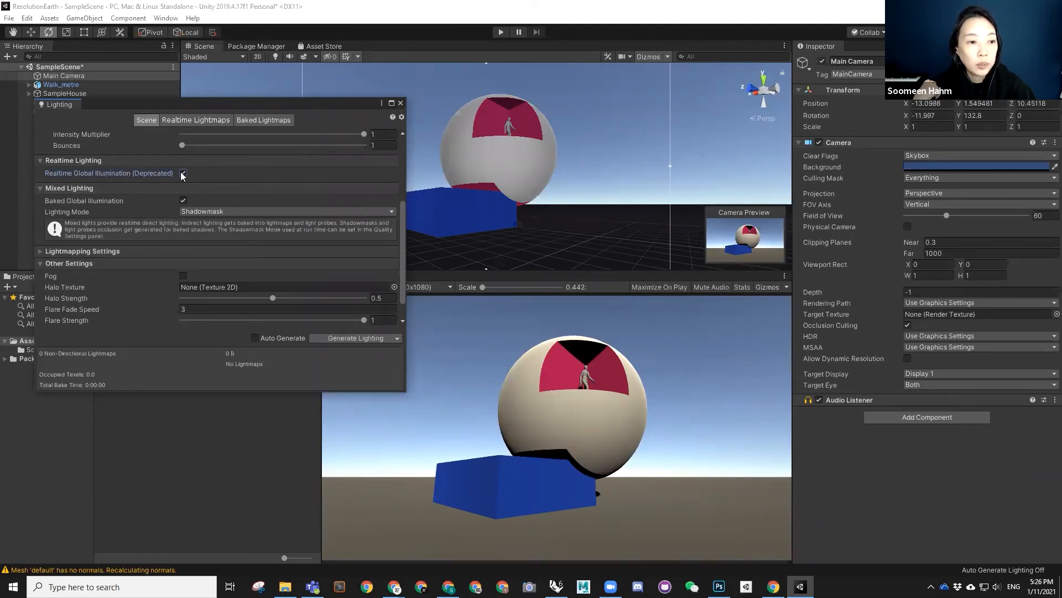
click(182, 201)
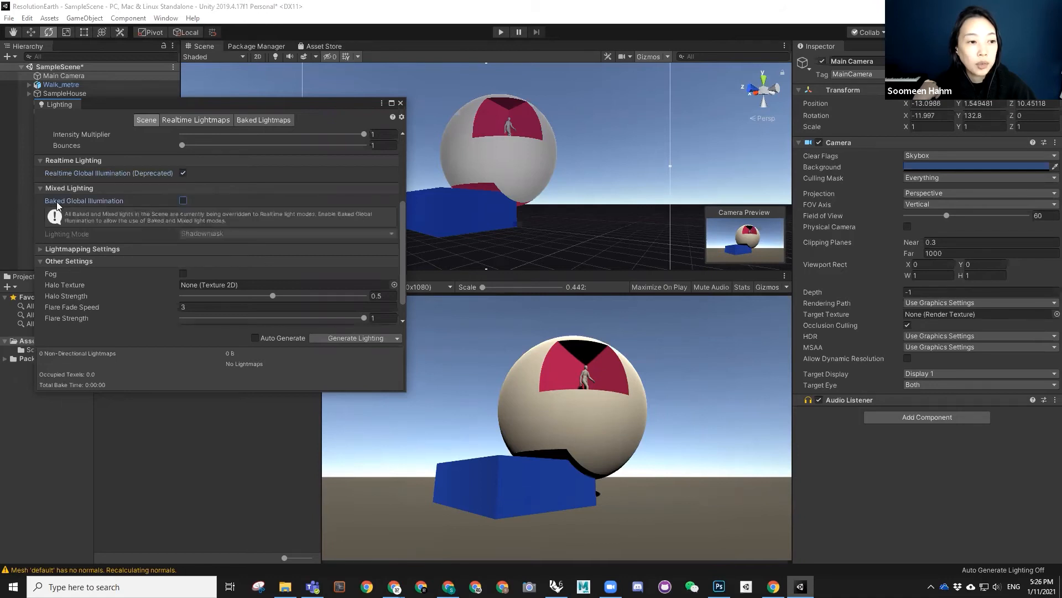
- Generate the scene lighting with the current settings and close the Lighting window
click(339, 338)
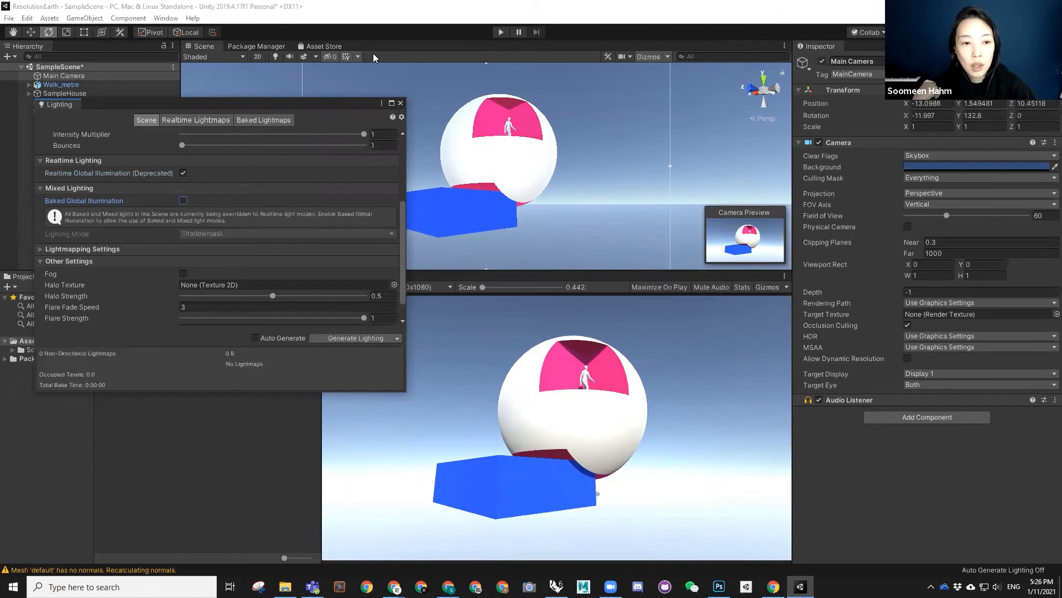
click(402, 103)
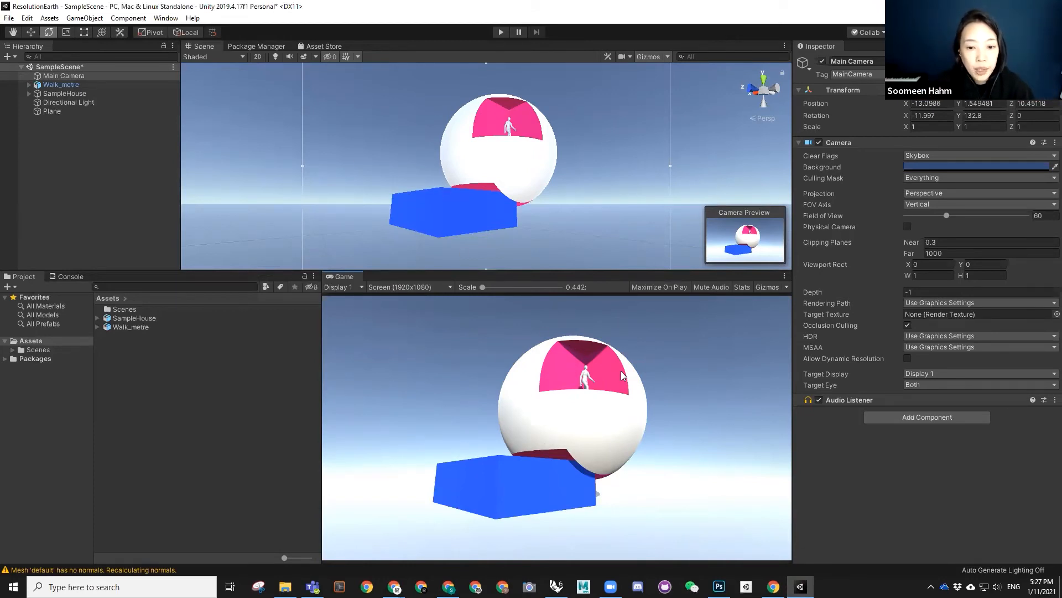
- Restore the editor window to a smaller size and place it beside the Trash folder window
double_click(142, 8)
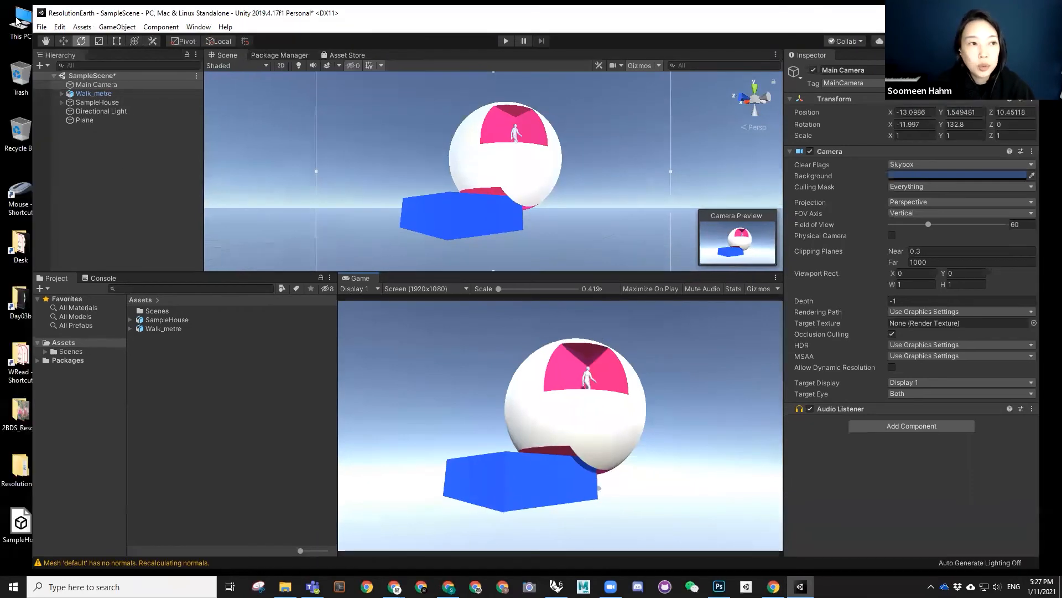
drag(29, 5, 316, 23)
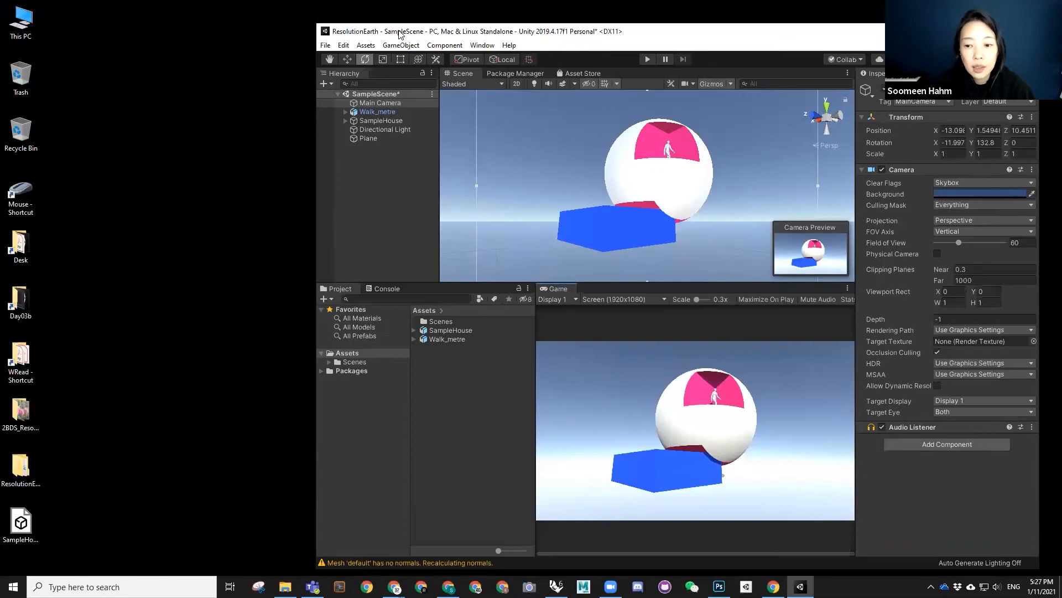
drag(399, 35, 127, 19)
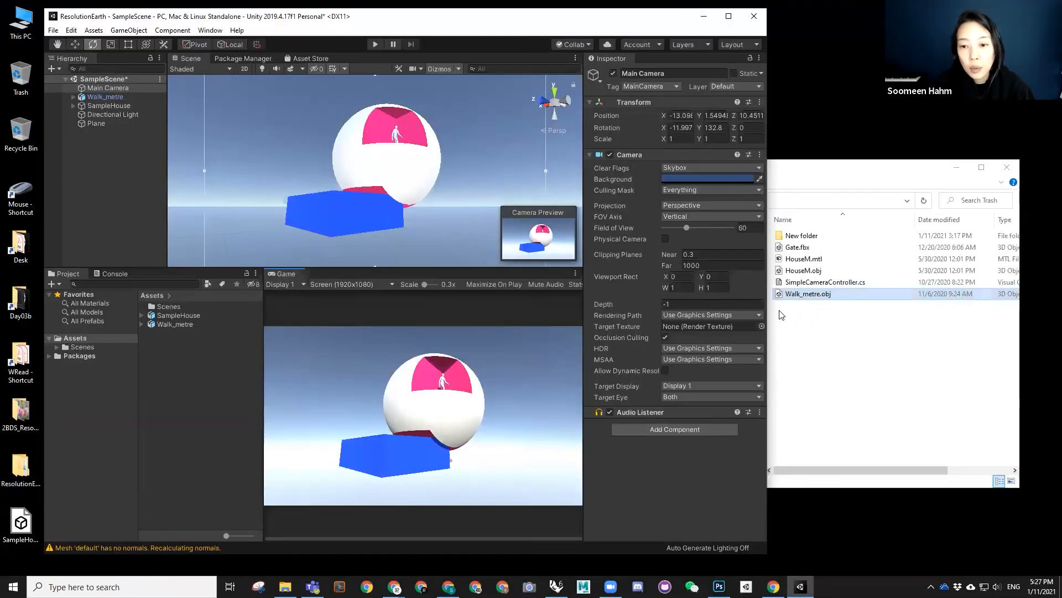
- Switch to Microsoft Teams, upload SimpleCameraController.cs from the Trash folder into 210111_Unity, and reposition the Teams window
click(312, 587)
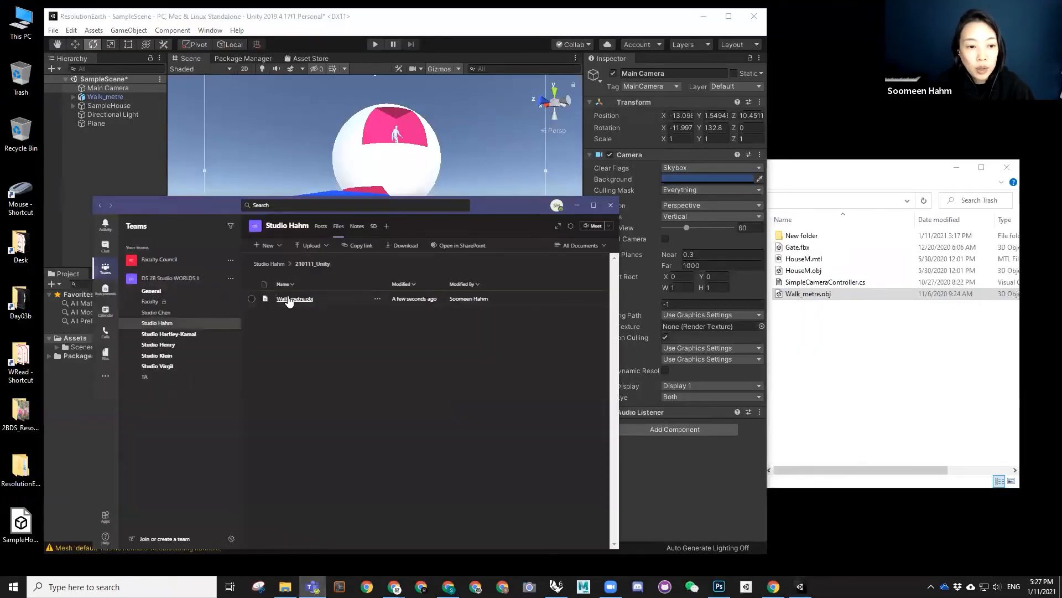
click(885, 331)
click(802, 284)
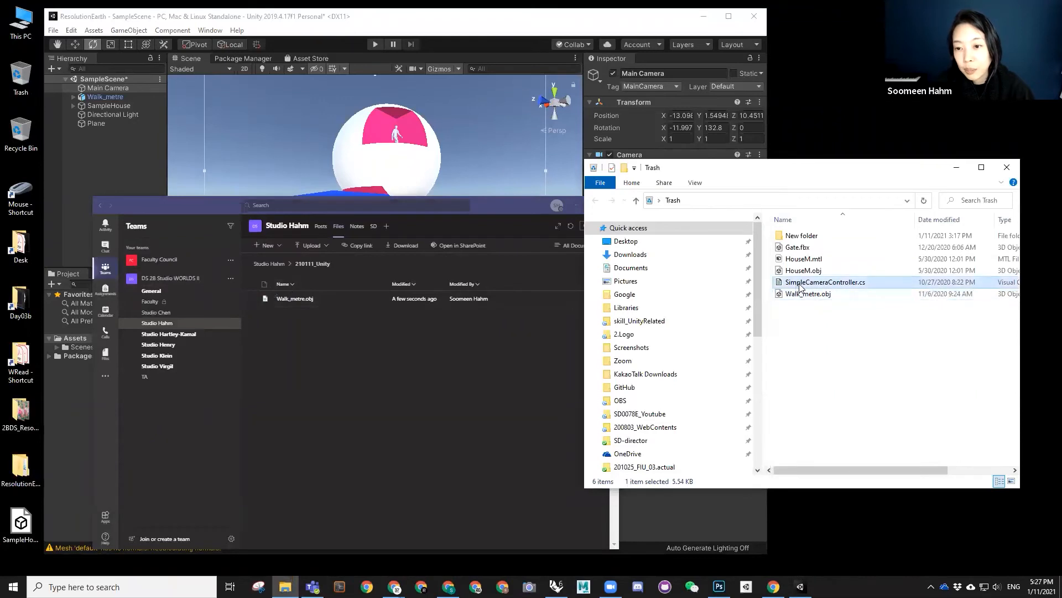
drag(802, 284, 324, 332)
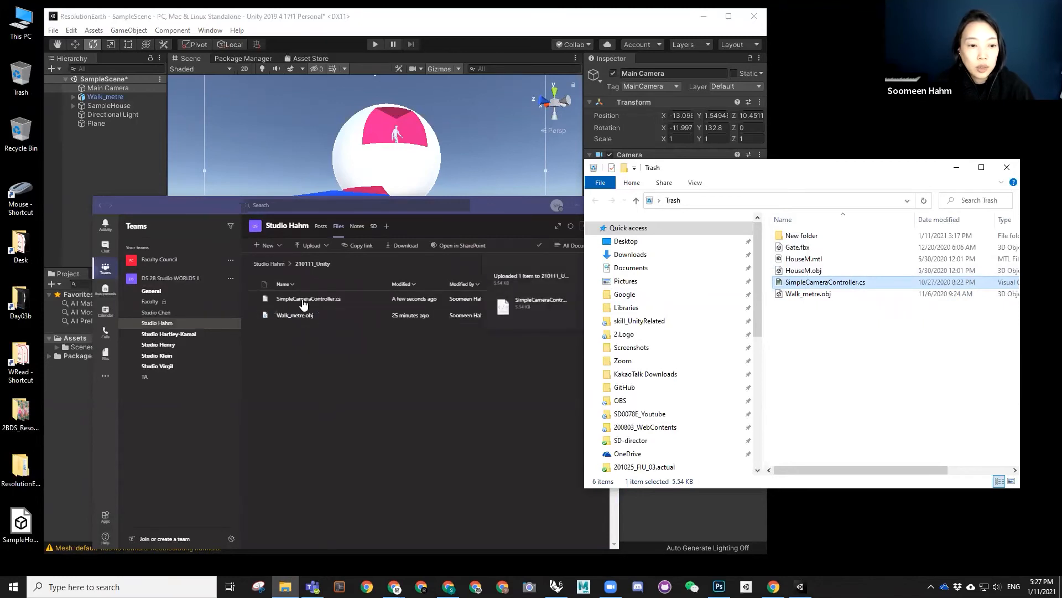
click(297, 339)
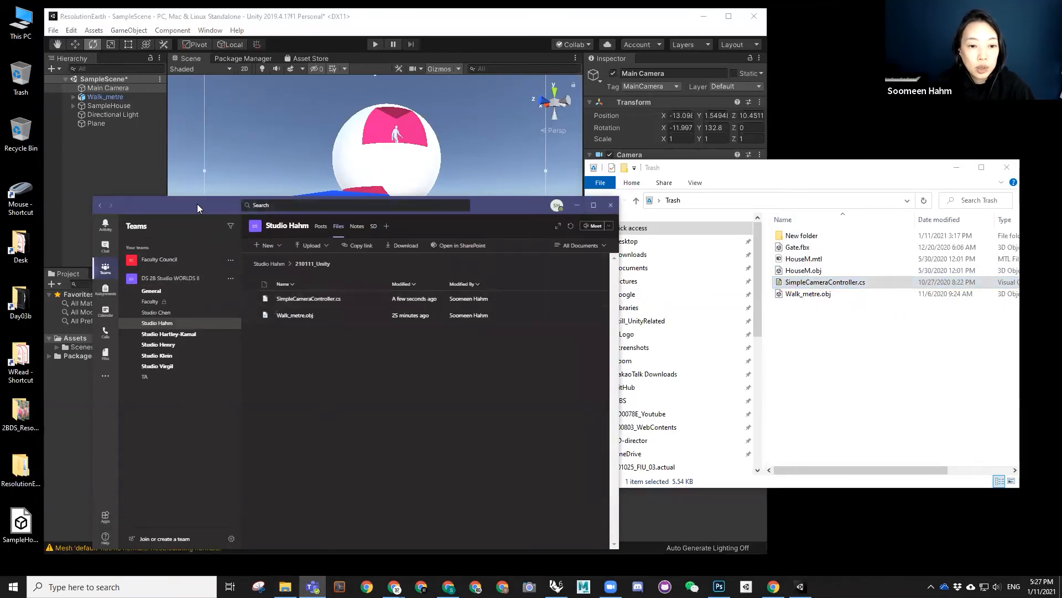
drag(197, 204, 359, 217)
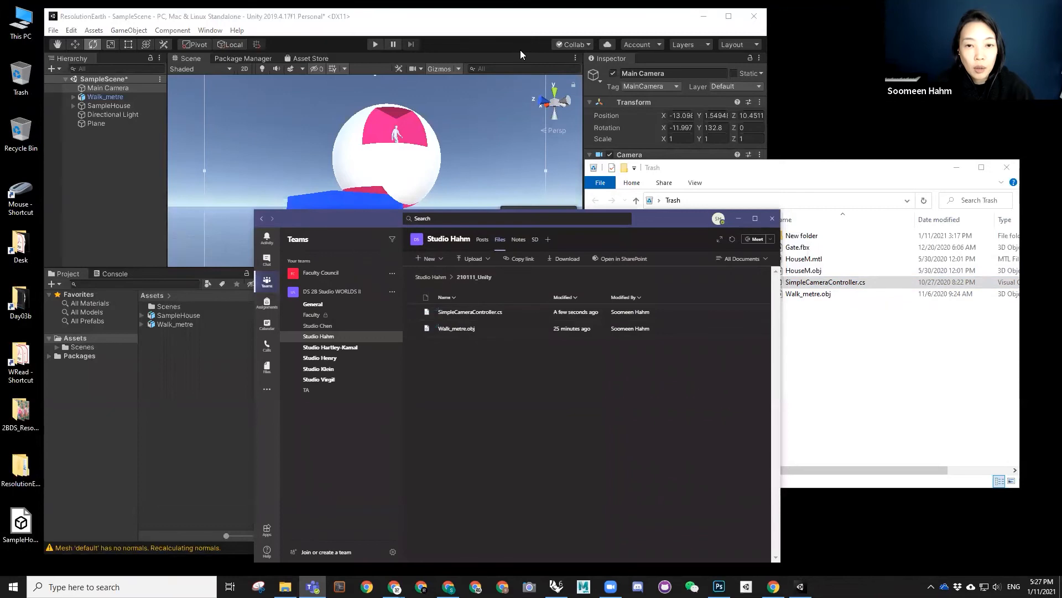
- Switch back to Unity, import SimpleCameraController.cs from the Trash folder into the project's Assets, and maximize the editor
click(555, 25)
click(862, 296)
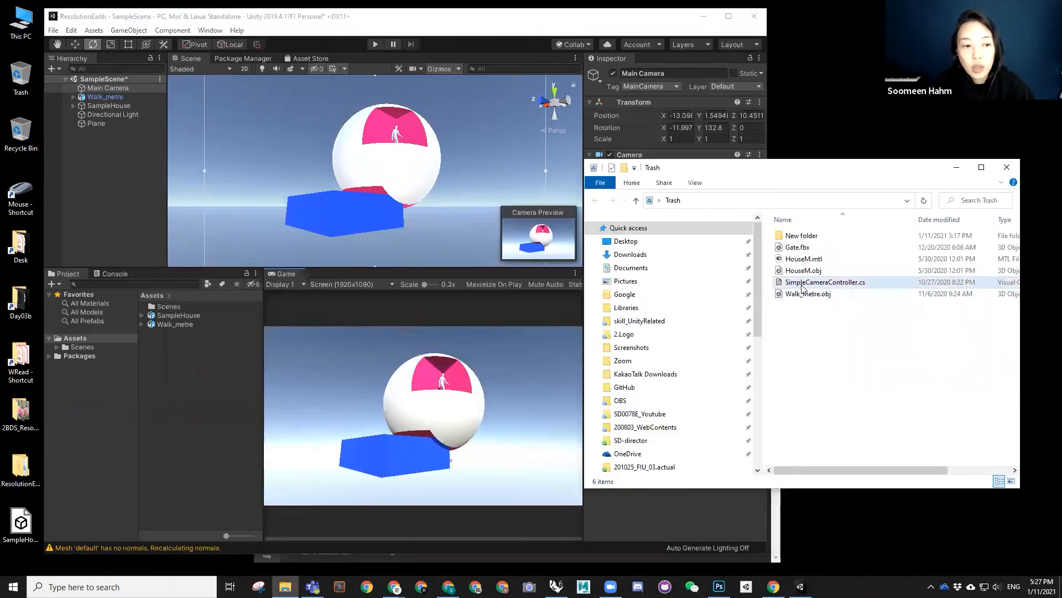
drag(800, 285, 188, 372)
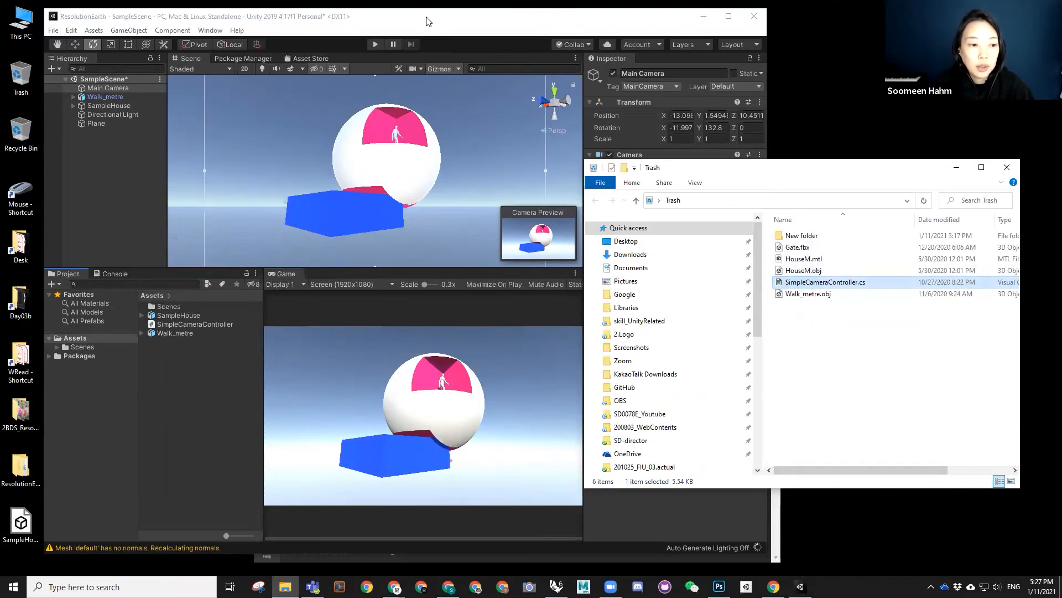
double_click(490, 17)
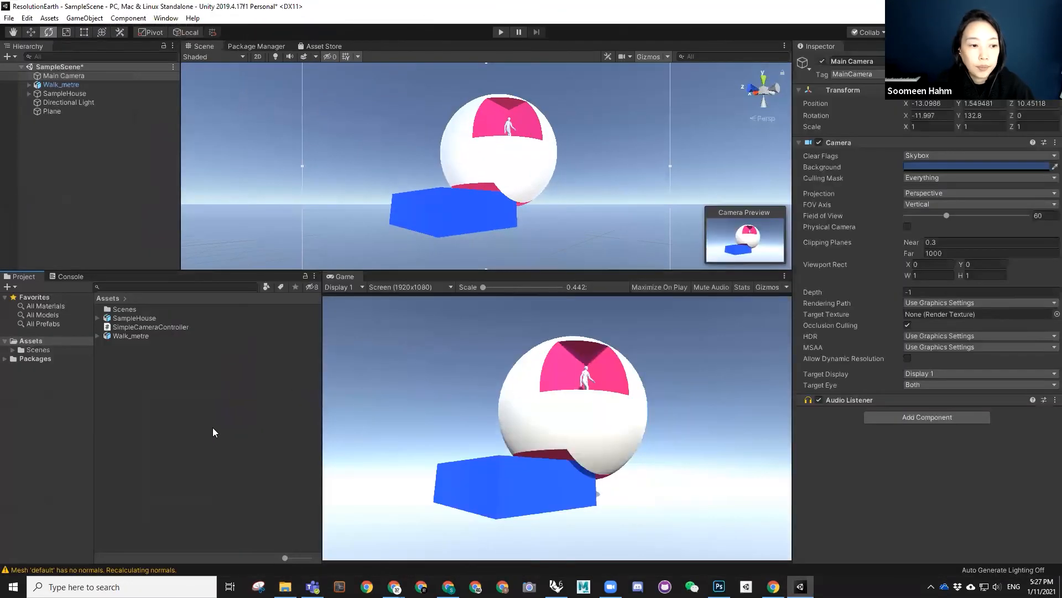
- Examine the imported SimpleCameraController script's code in the Inspector and deselect it
click(168, 397)
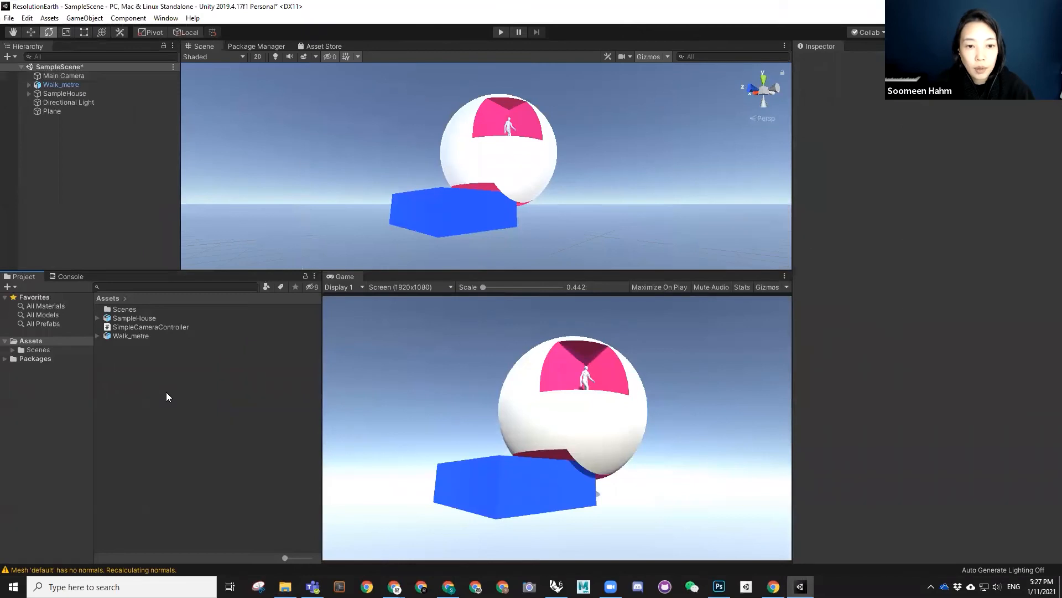
click(154, 327)
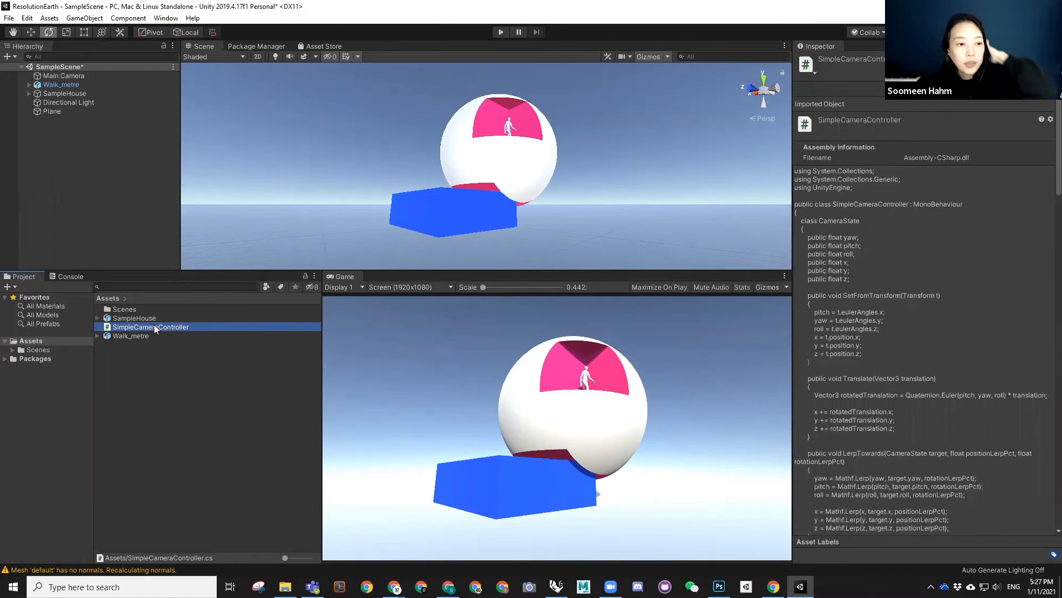
click(148, 377)
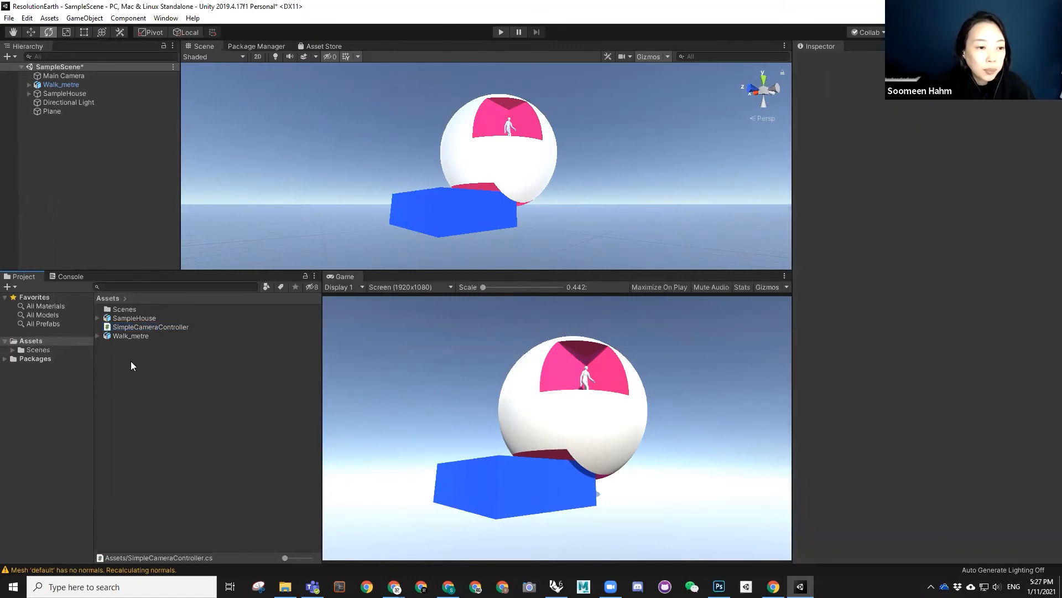
click(145, 327)
click(134, 368)
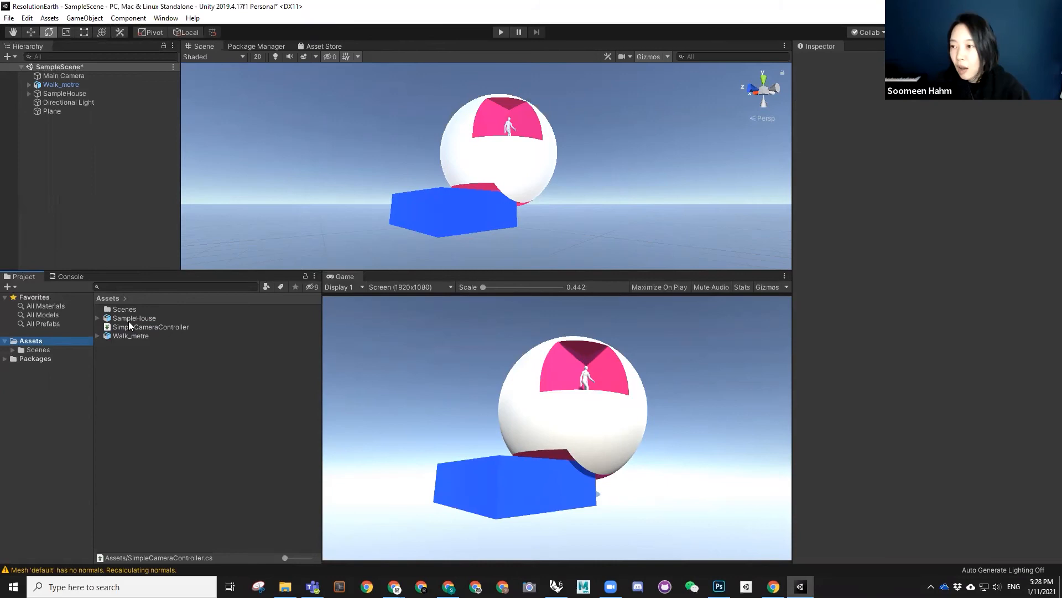
right_click(129, 370)
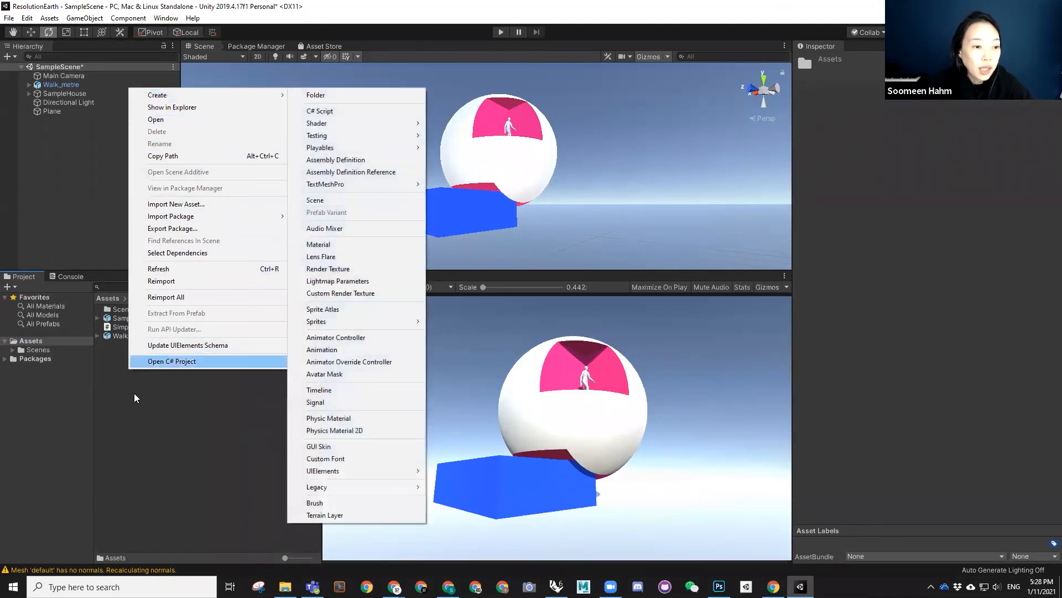
right_click(133, 387)
mouse_move(186, 113)
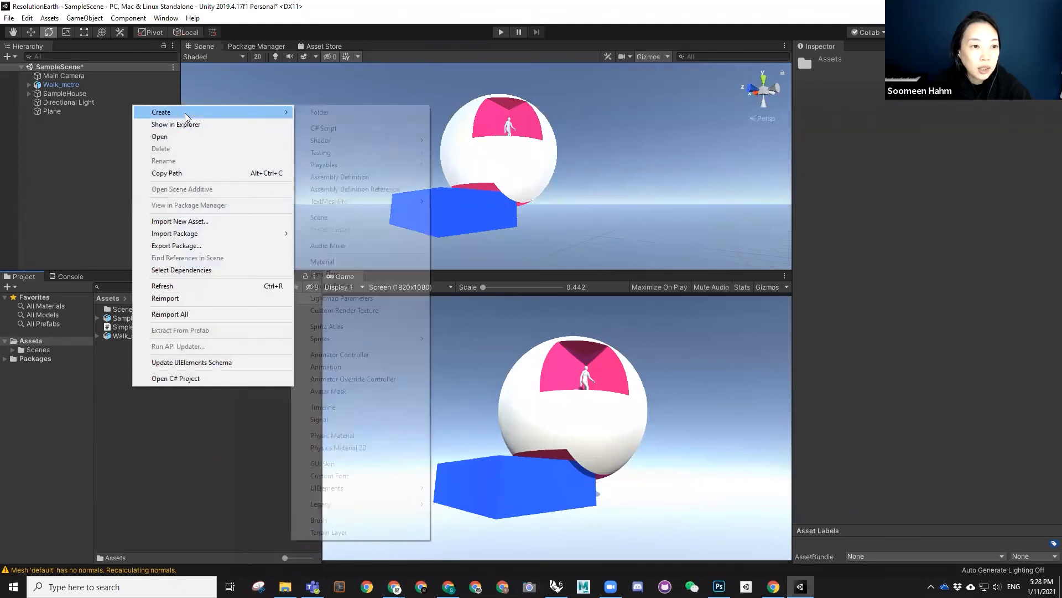
click(306, 16)
- Shrink the editor window and show the ResolutionEarth project's Assets folder in a narrowed File Explorer window beside it
double_click(306, 16)
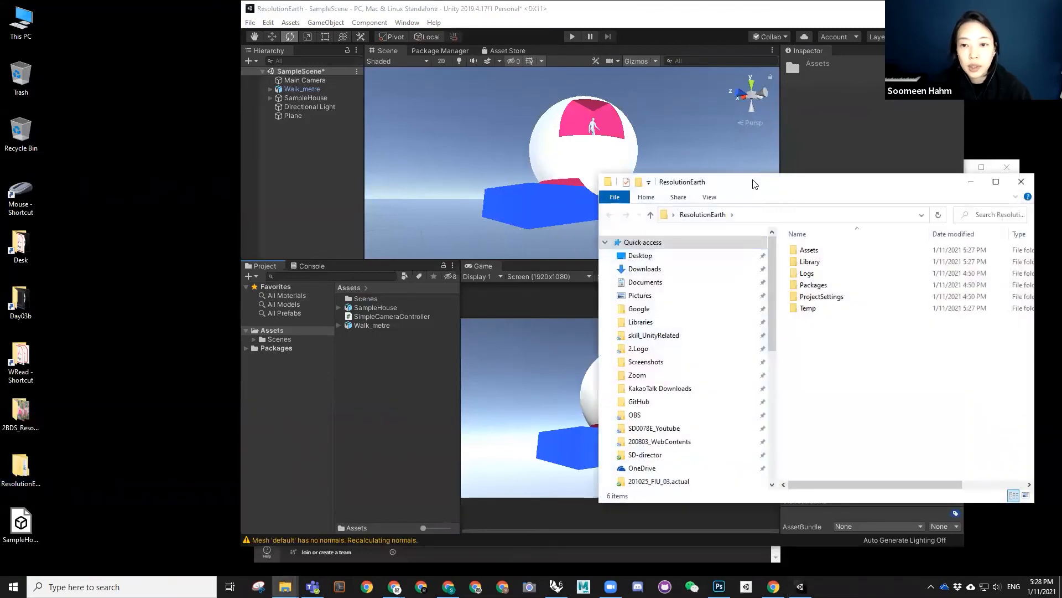
drag(754, 184, 183, 179)
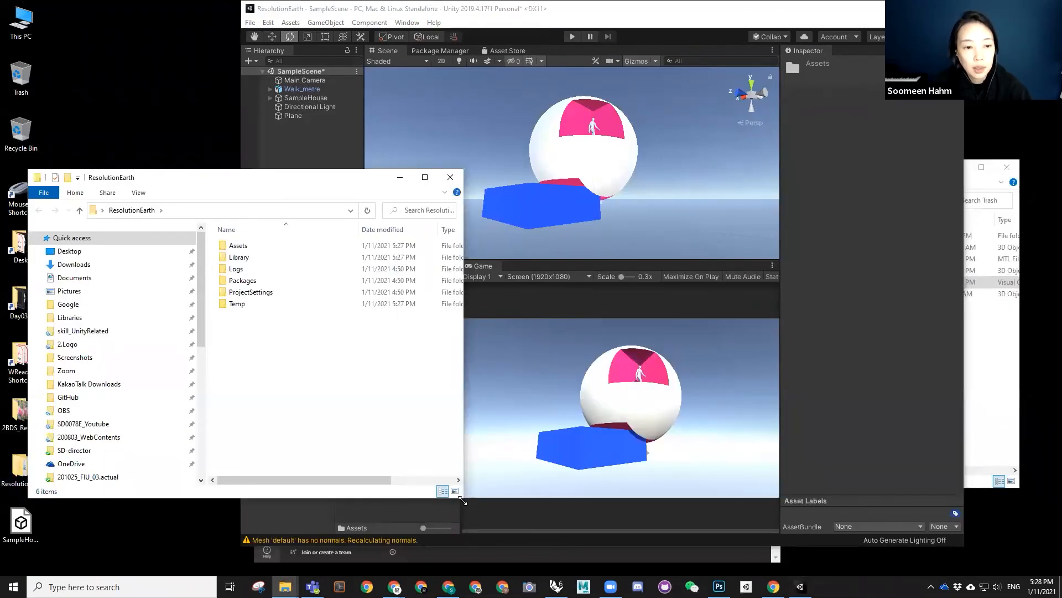
drag(462, 500, 326, 503)
drag(202, 293, 157, 293)
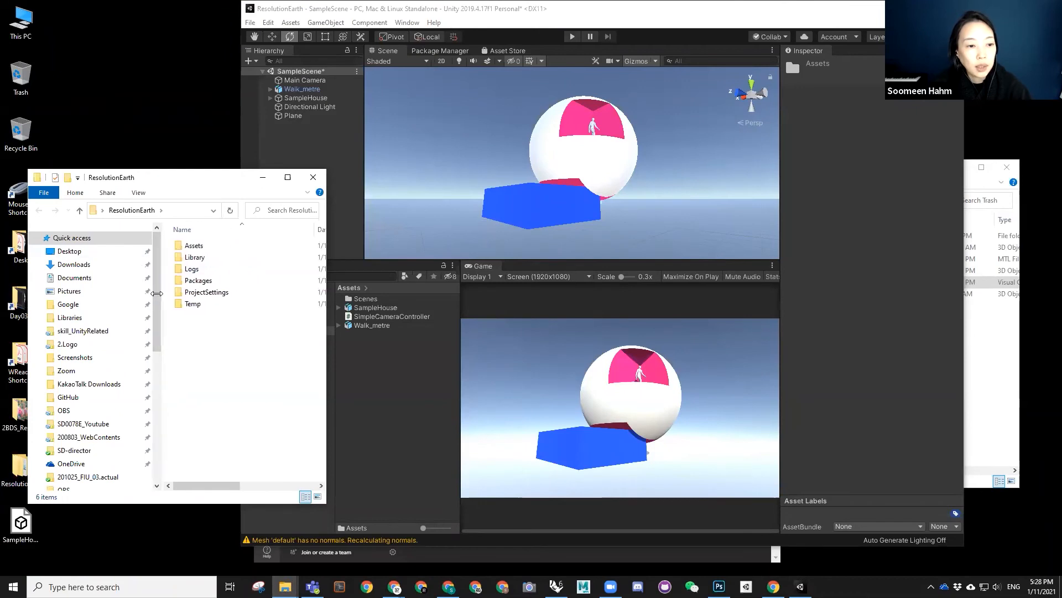
drag(153, 178, 103, 52)
click(134, 121)
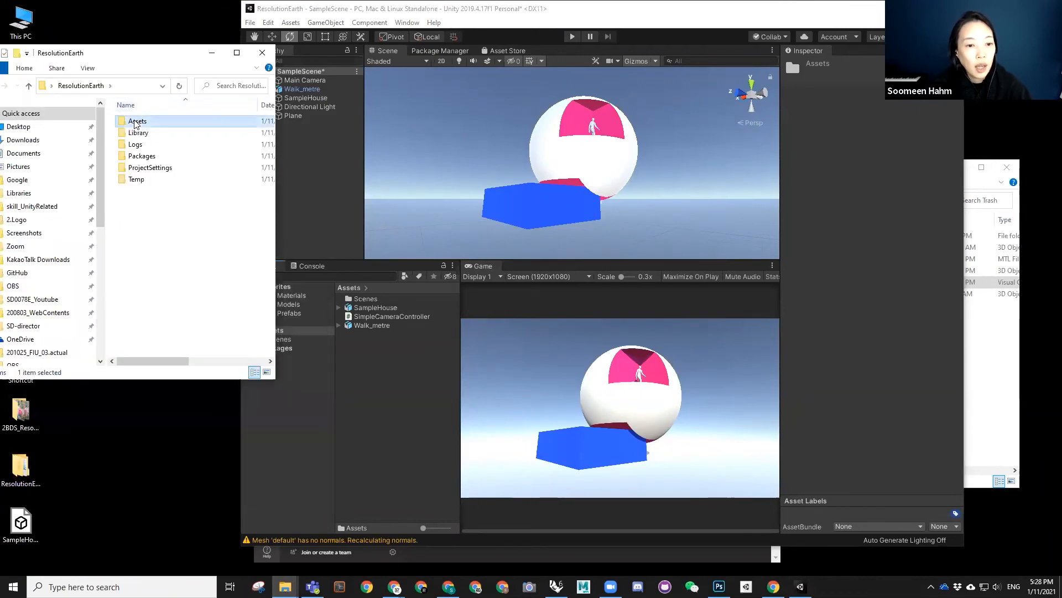
double_click(135, 123)
drag(132, 62, 73, 58)
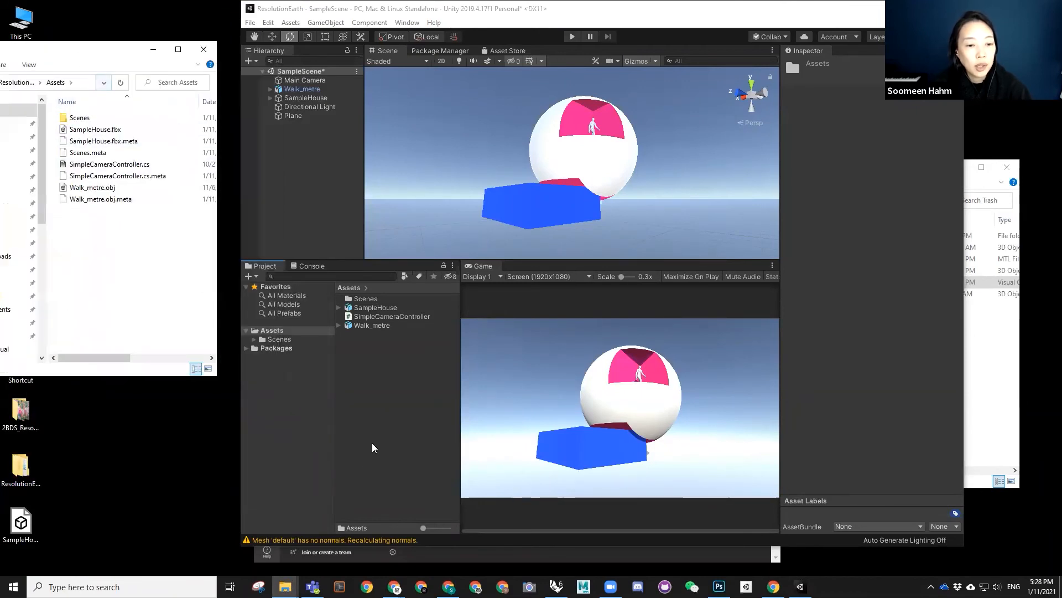
- Create a new folder named Models in the project's Assets
right_click(368, 364)
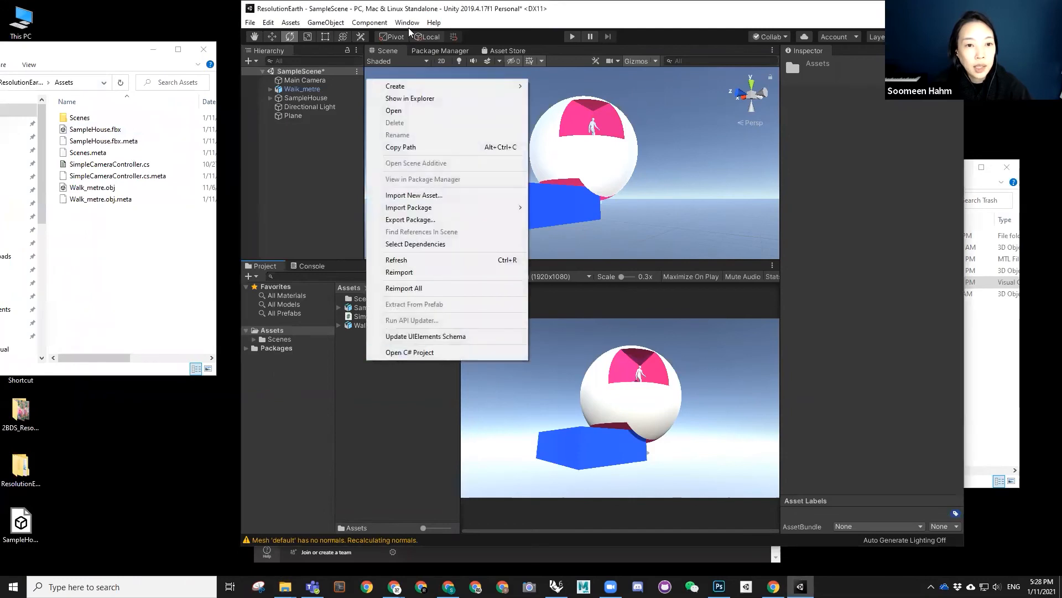
mouse_move(415, 86)
click(542, 86)
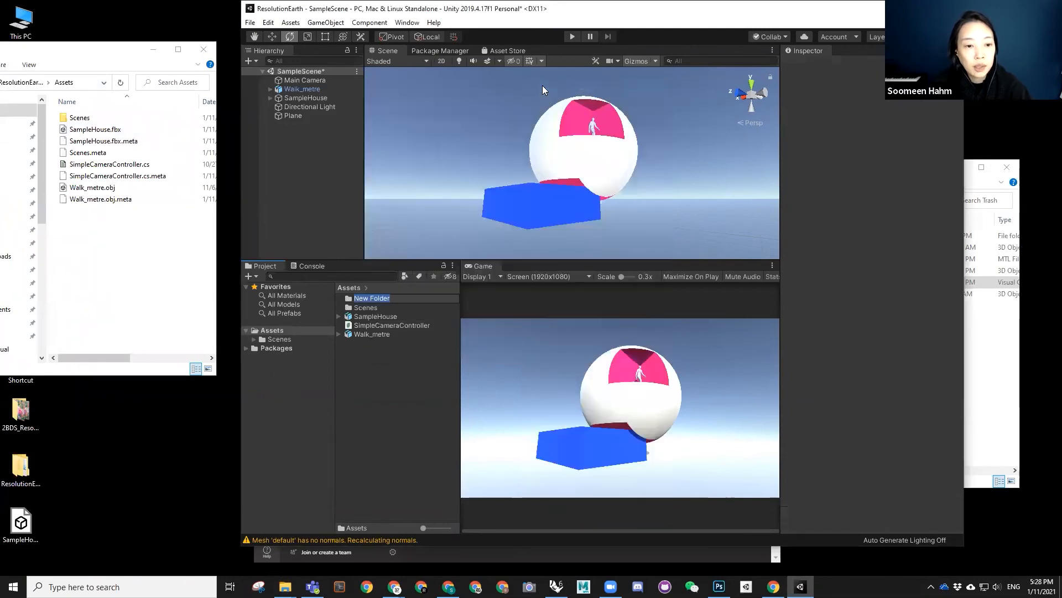
text(Models)
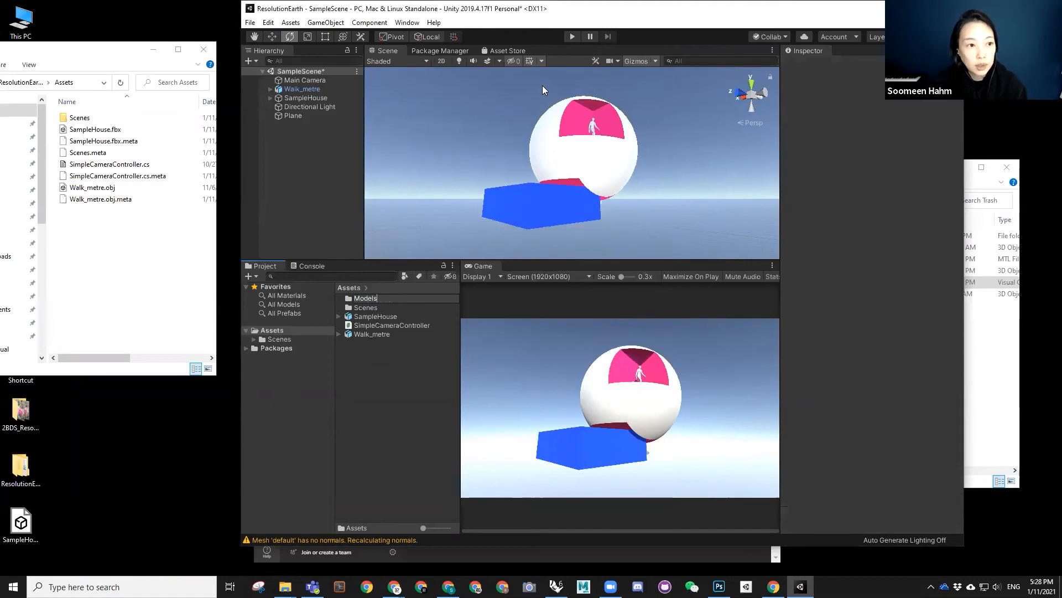
key(Return)
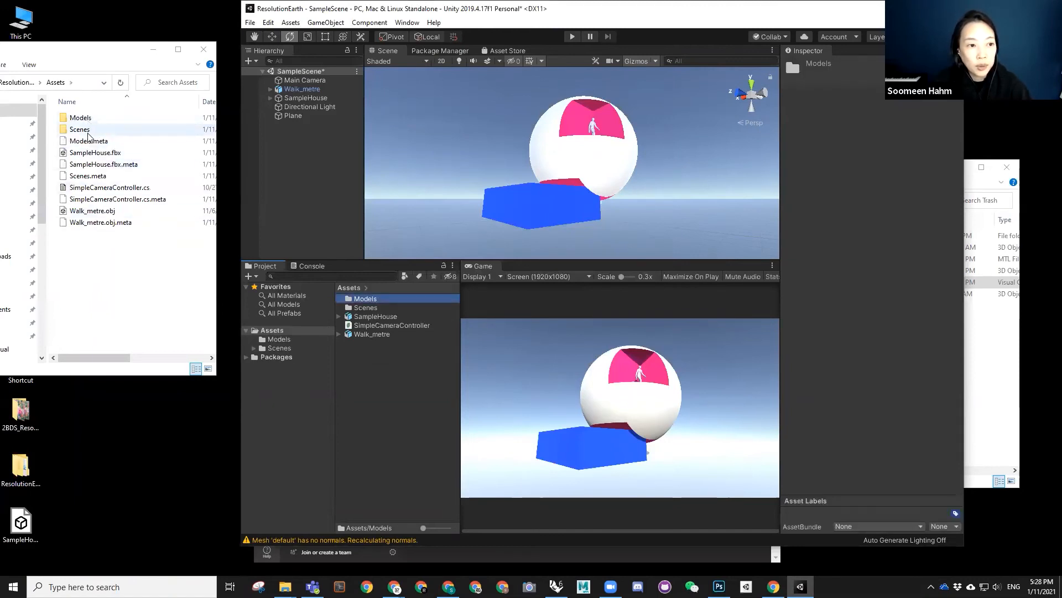
- Move the SampleHouse and Walk_metre assets together into the Models folder
click(374, 316)
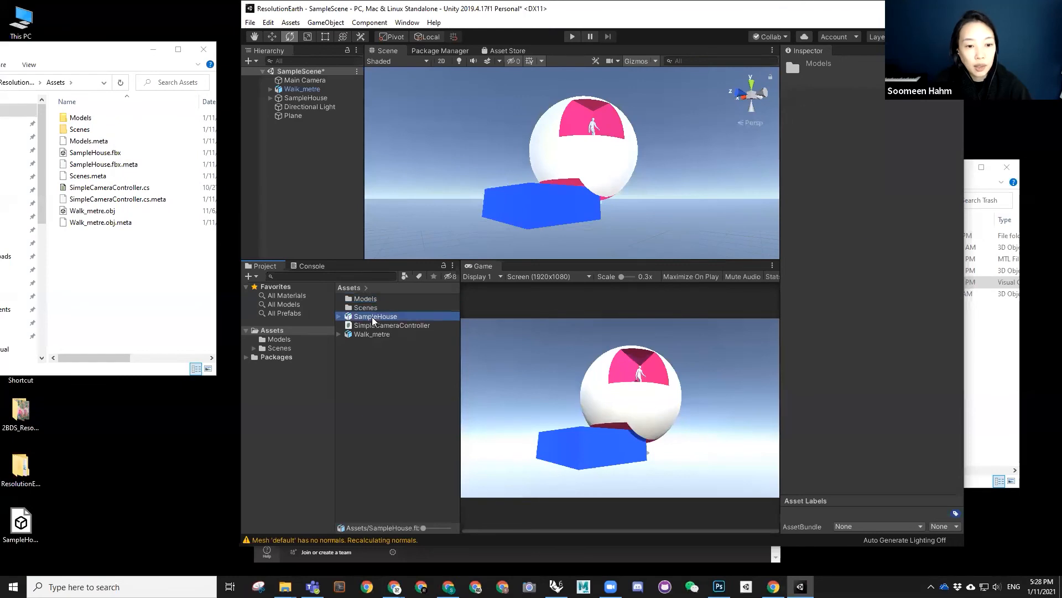
ctrl+click(372, 333)
drag(367, 320, 367, 300)
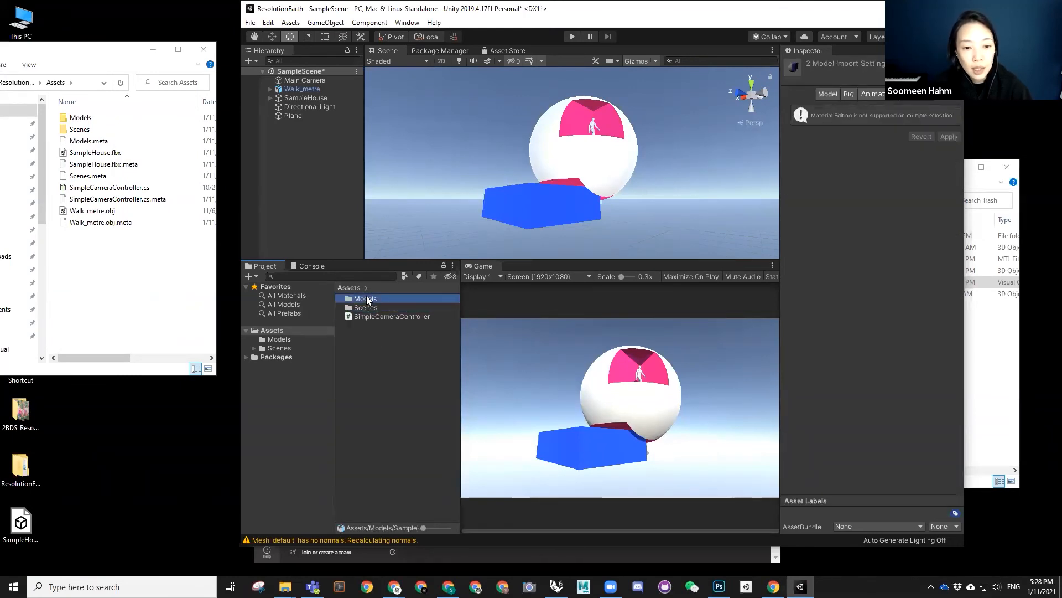
- Create a new folder named Scripts in the project's Assets
click(390, 388)
right_click(377, 351)
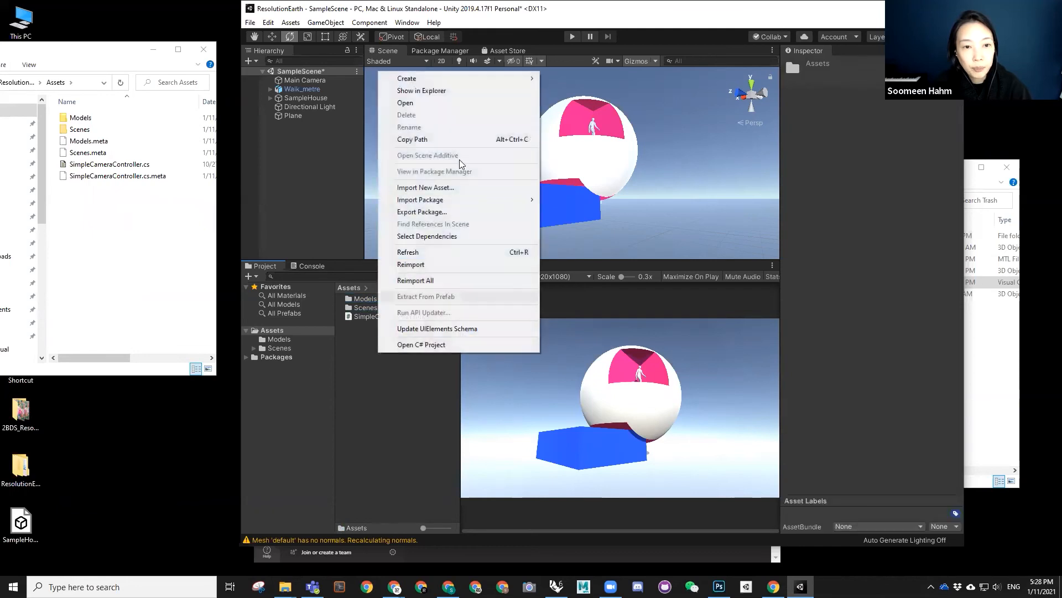
mouse_move(445, 78)
click(552, 77)
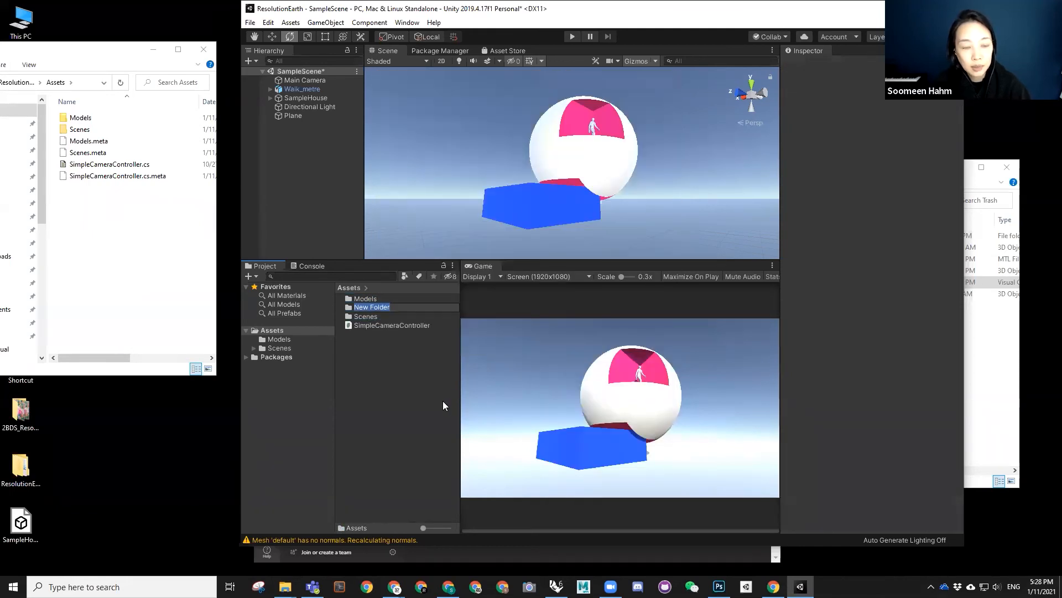
text(Scripts)
key(Return)
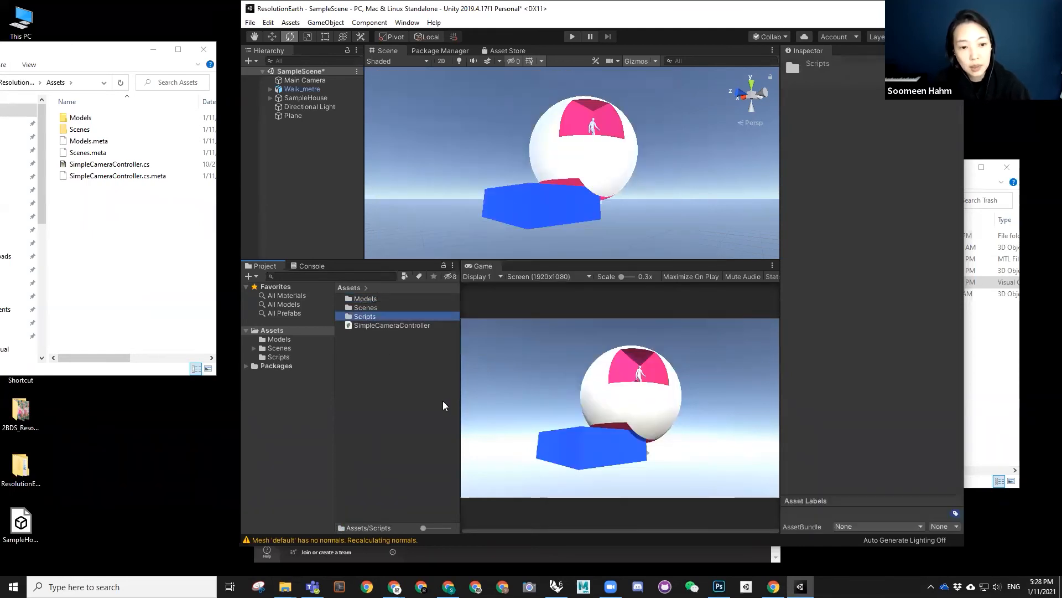
- Move SimpleCameraController into the Scripts folder and maximize the editor window
click(374, 326)
drag(376, 321, 372, 318)
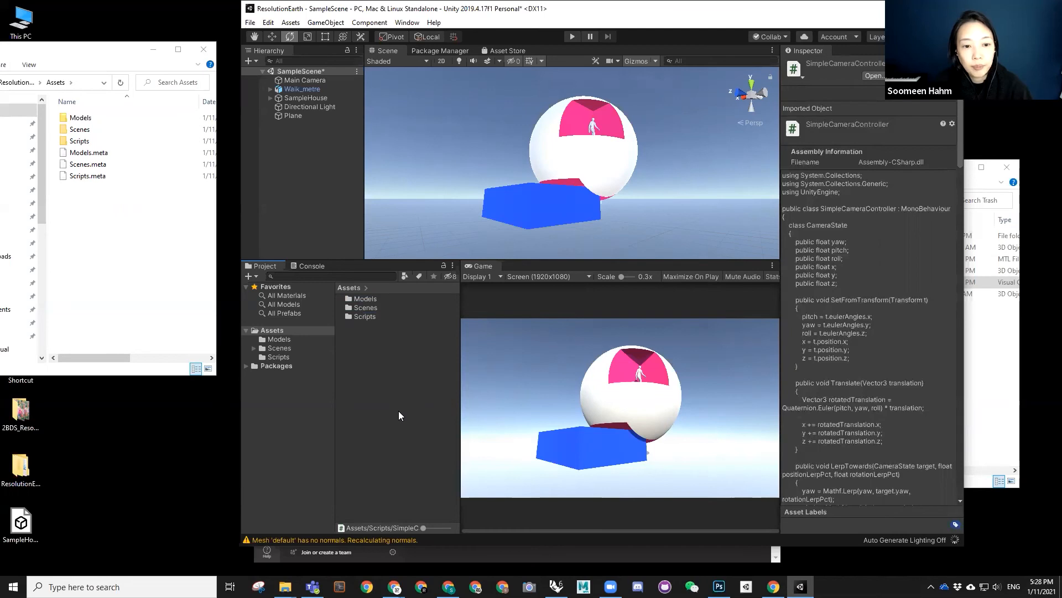
double_click(446, 12)
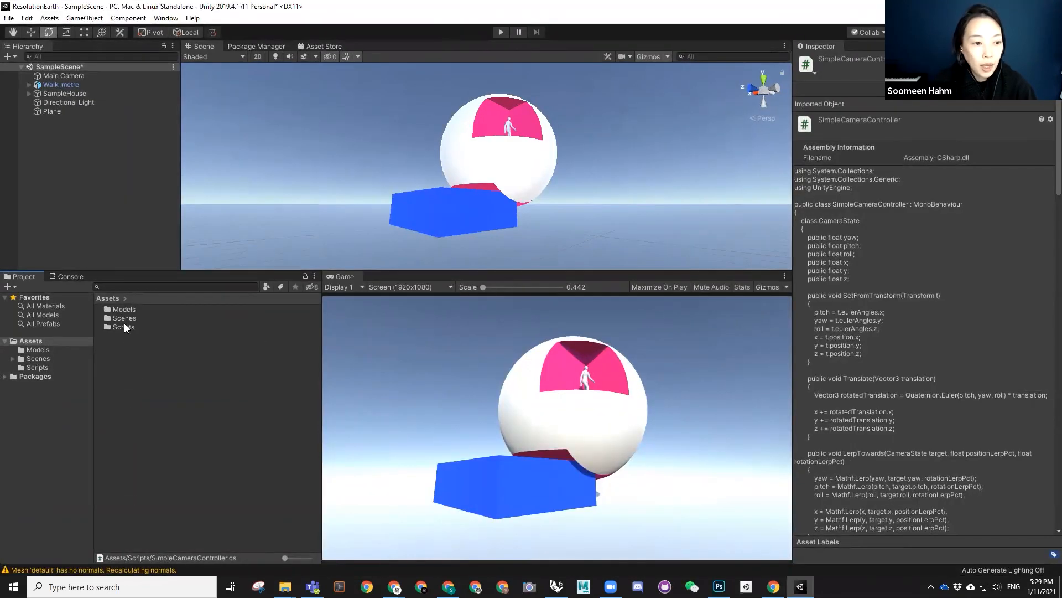
- Open the Scripts folder in the project's Assets and save SampleScene
double_click(124, 327)
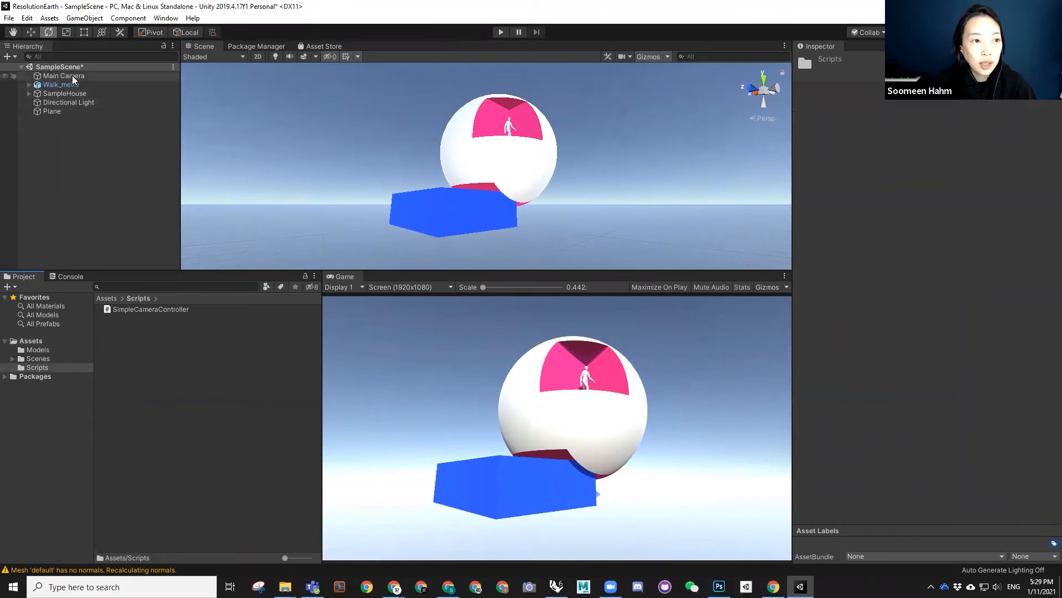
click(74, 166)
key(ctrl+s)
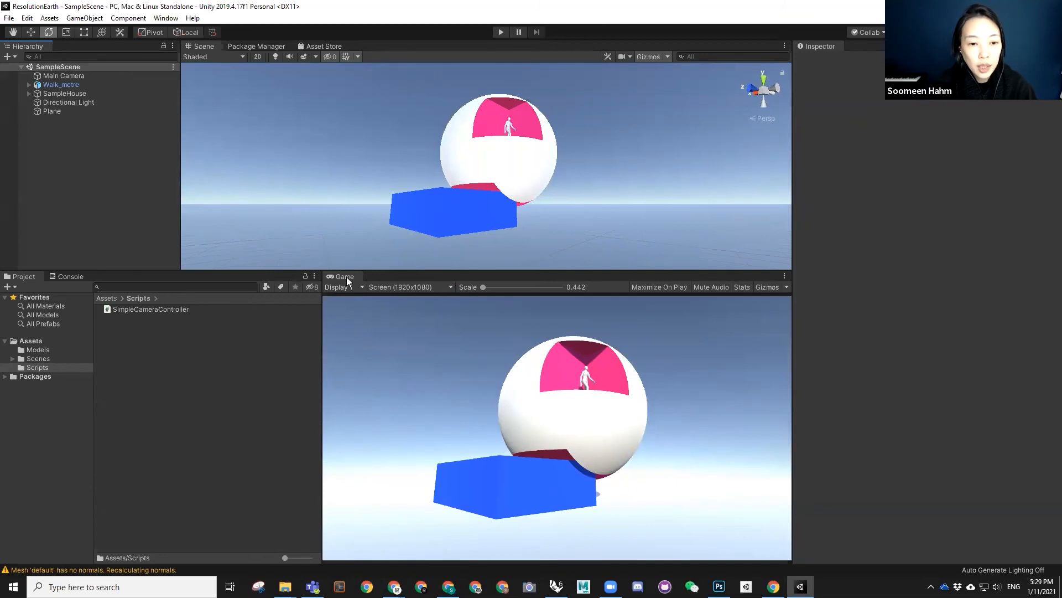
- Run the scene briefly, stop it, and set the Game view to maximize on play
click(498, 33)
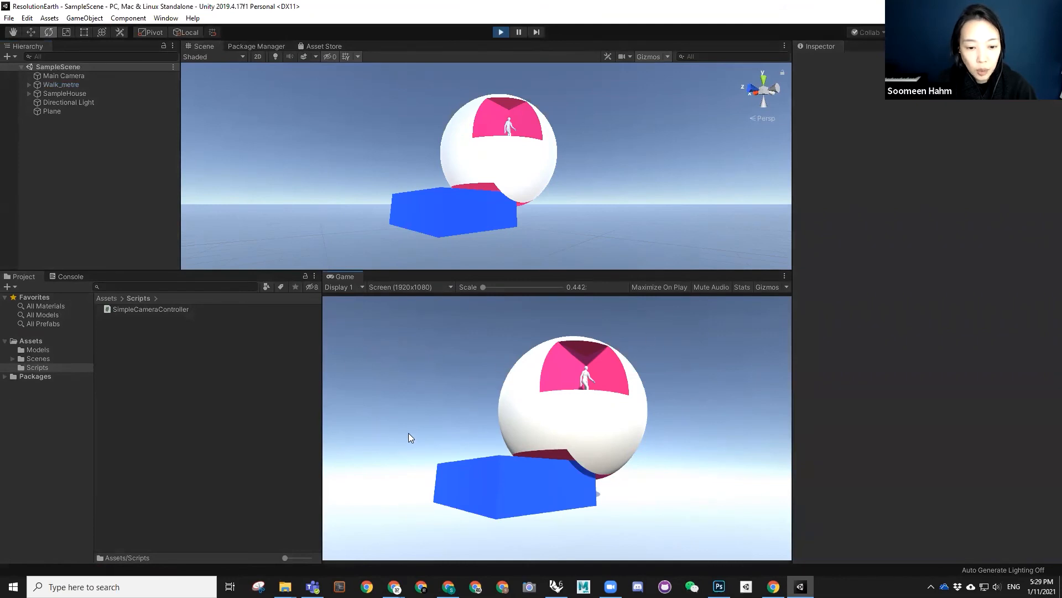
click(504, 32)
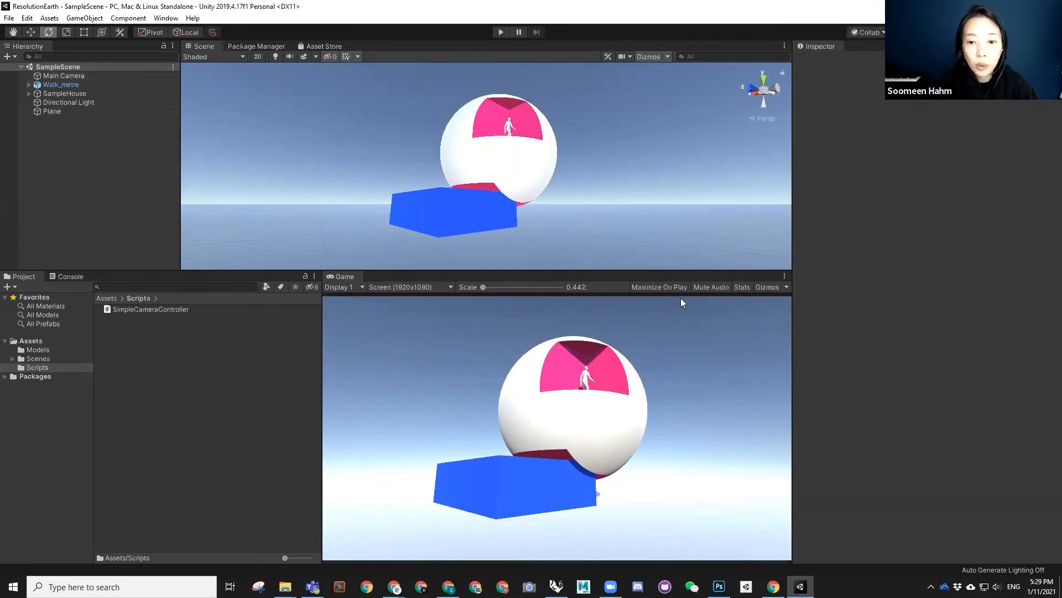
click(656, 288)
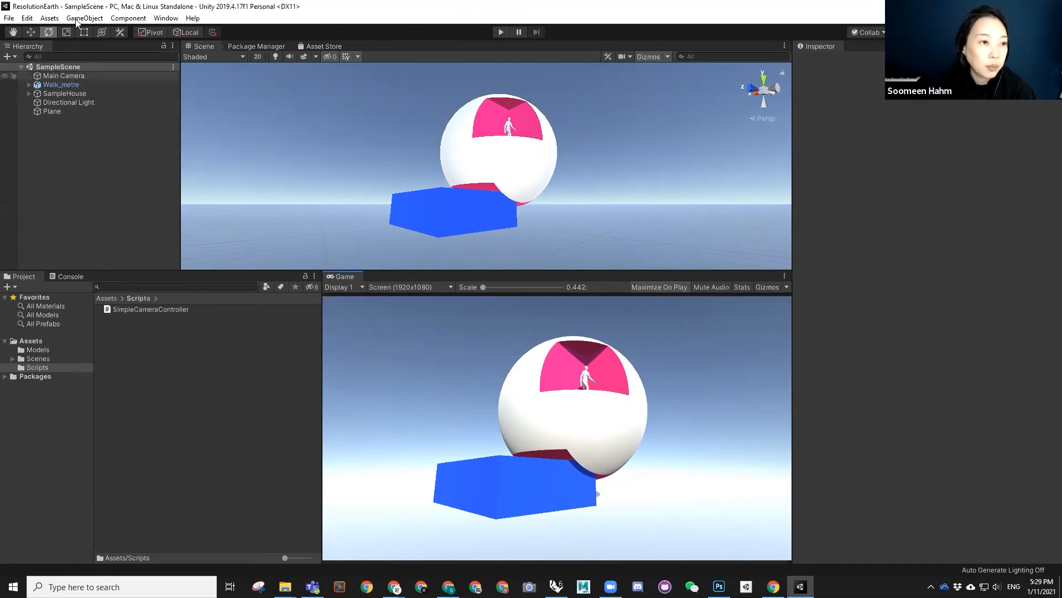
- Attach the SimpleCameraController script to the Main Camera as a component
click(53, 76)
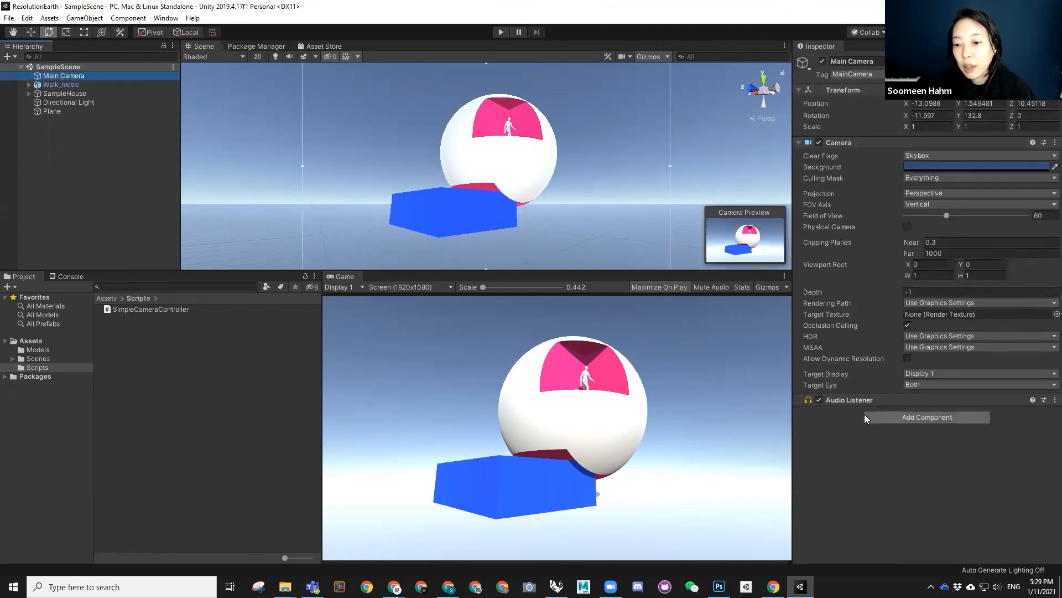
click(127, 309)
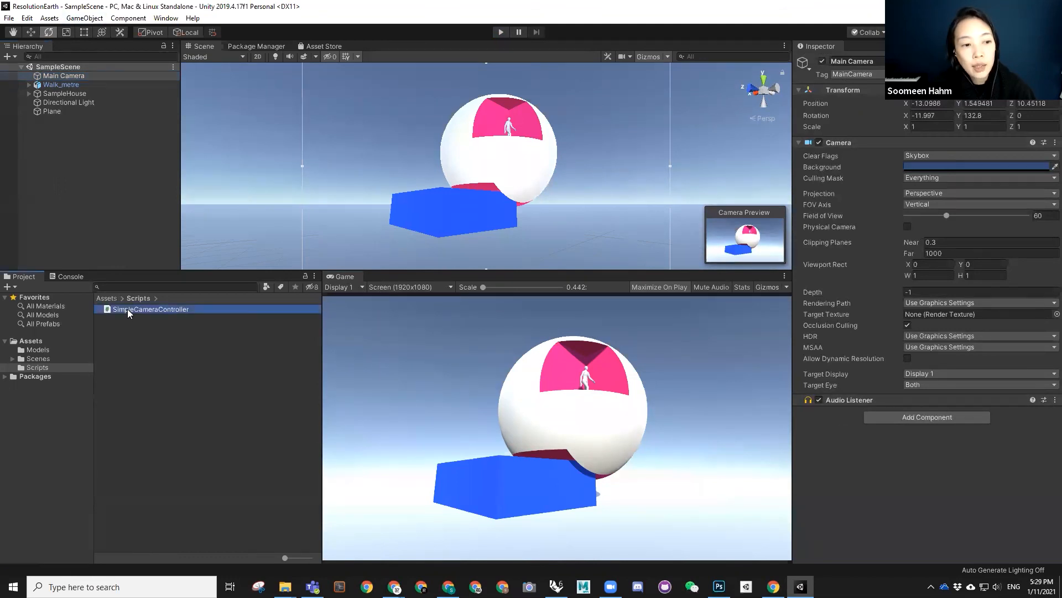
drag(127, 309, 846, 452)
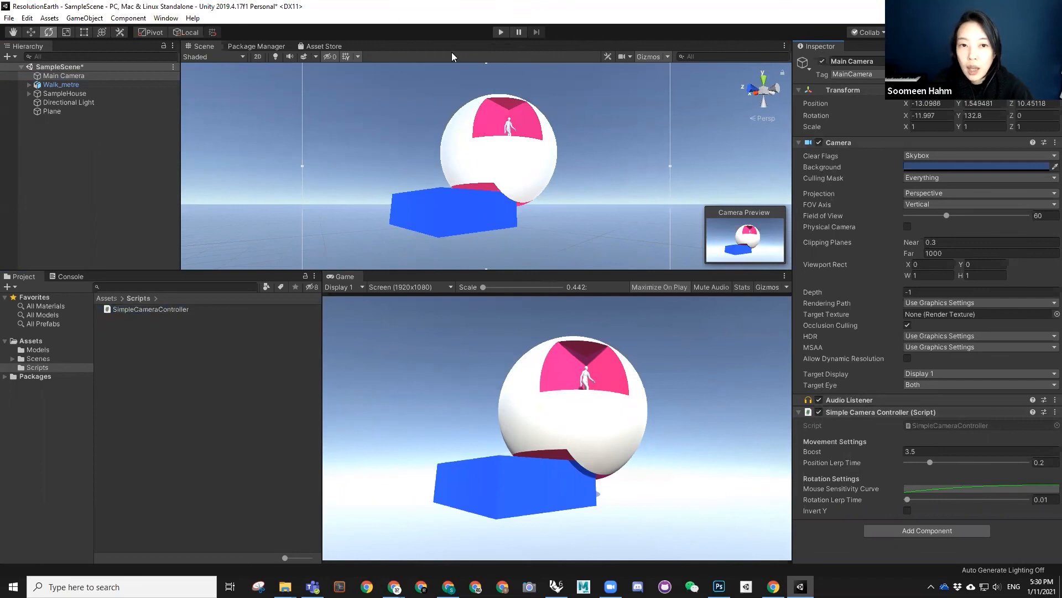
- Run the scene and test the camera controller by moving sideways, forward and backward and turning the view in front of the house
click(500, 33)
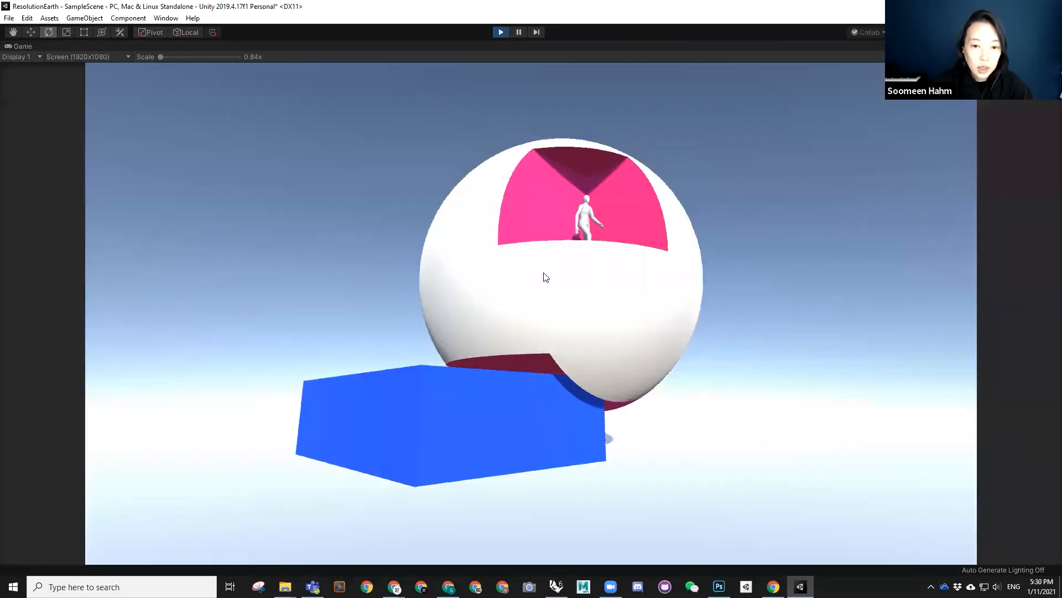
key(a)
key(d)
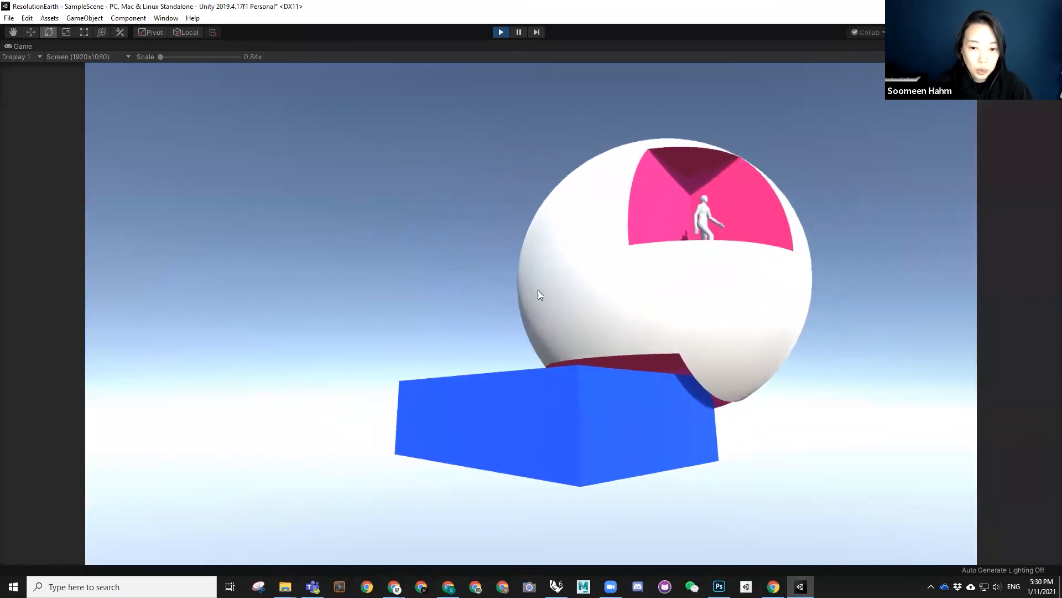
mouse_move(629, 304)
right_down()
mouse_move(520, 304)
mouse_move(747, 304)
mouse_move(487, 299)
mouse_move(619, 299)
right_up()
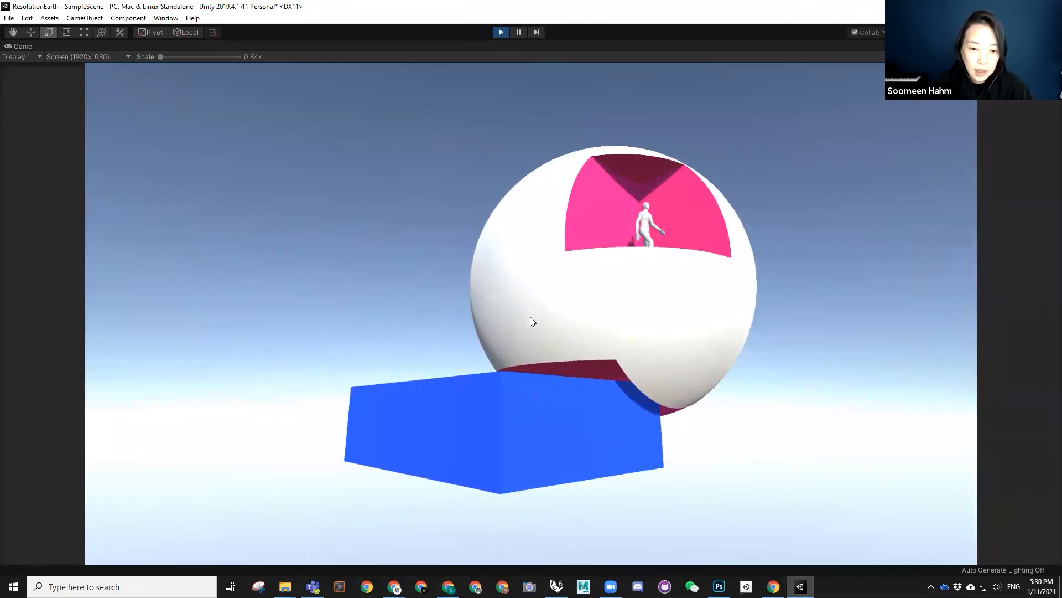
key(d)
mouse_move(603, 408)
right_down()
mouse_move(542, 407)
mouse_move(614, 407)
right_up()
key(w)
key(s)
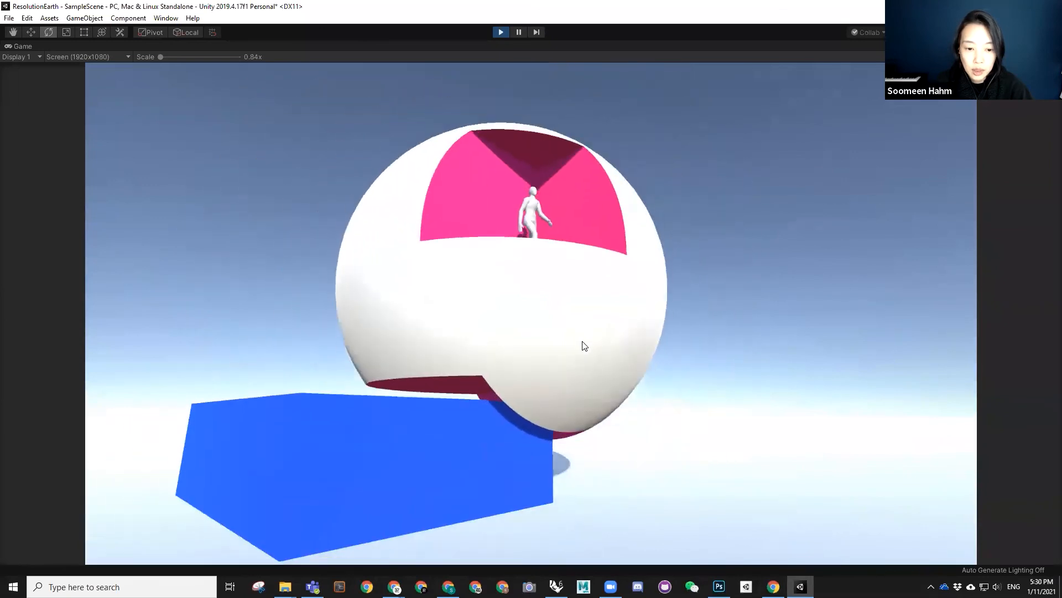
right_drag(584, 343, 515, 359)
key(a)
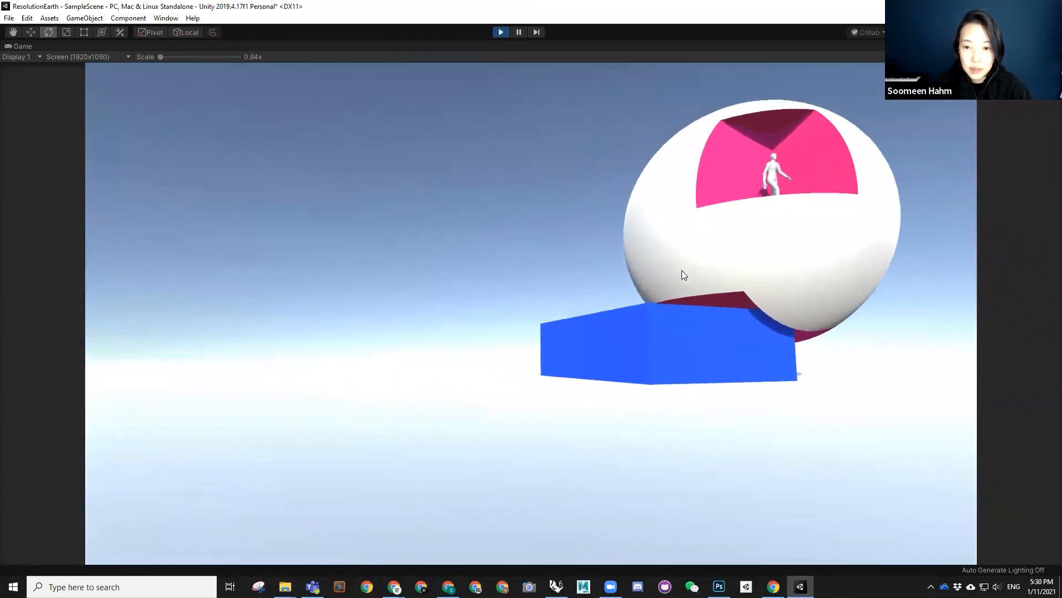
key(d)
key(w)
right_drag(530, 312, 570, 260)
key(w)
right_drag(555, 337, 714, 381)
key(d)
key(a)
key(w)
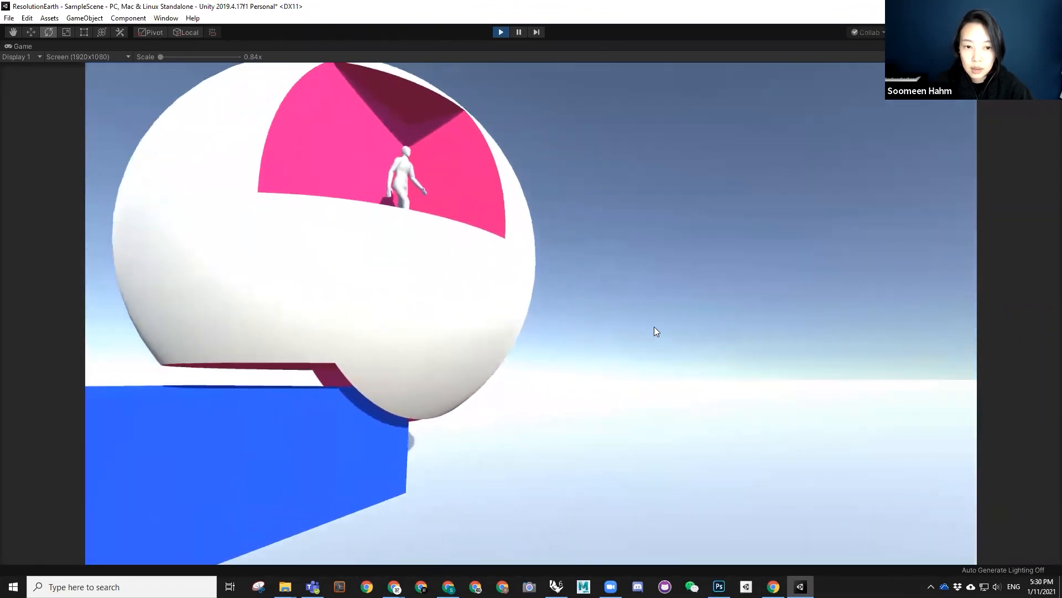
key(s)
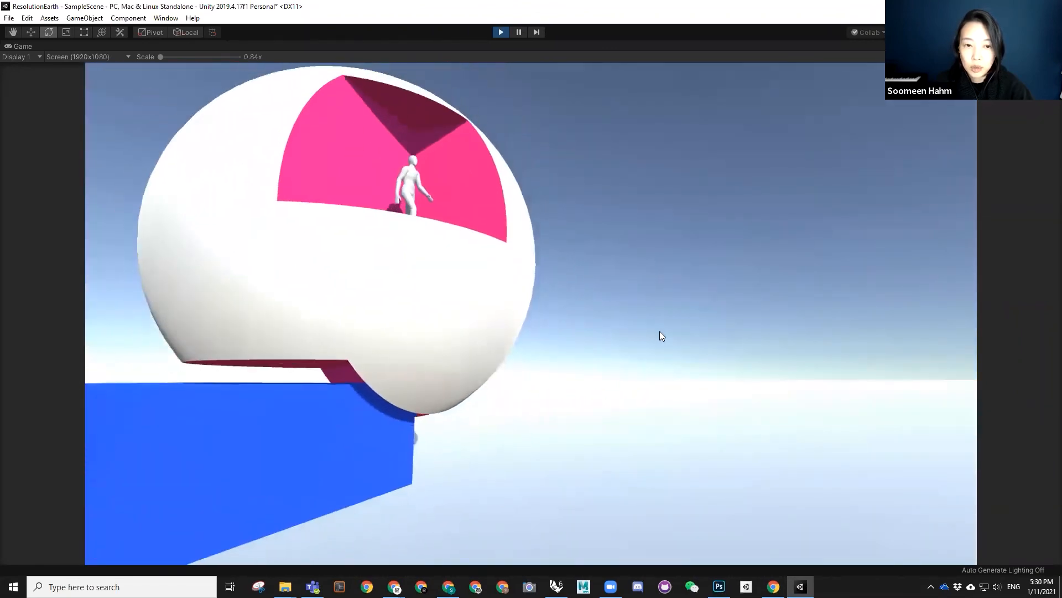
- Fly the camera all the way around the house in play mode, then approach its open front with the walking figure
key(a)
right_drag(492, 381, 495, 300)
key(a)
key(a)
key(a)
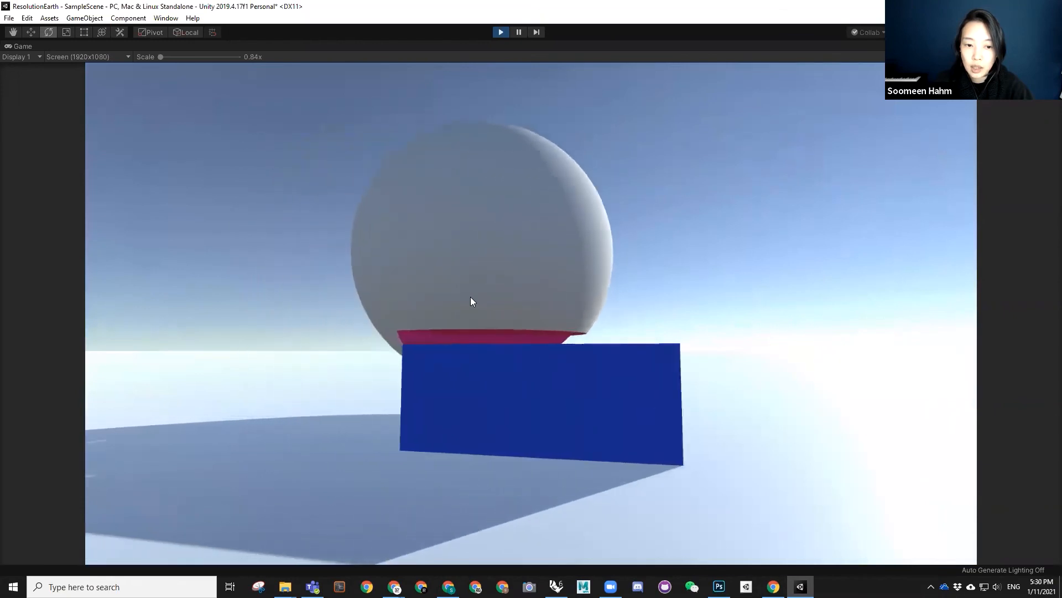
right_drag(338, 279, 532, 310)
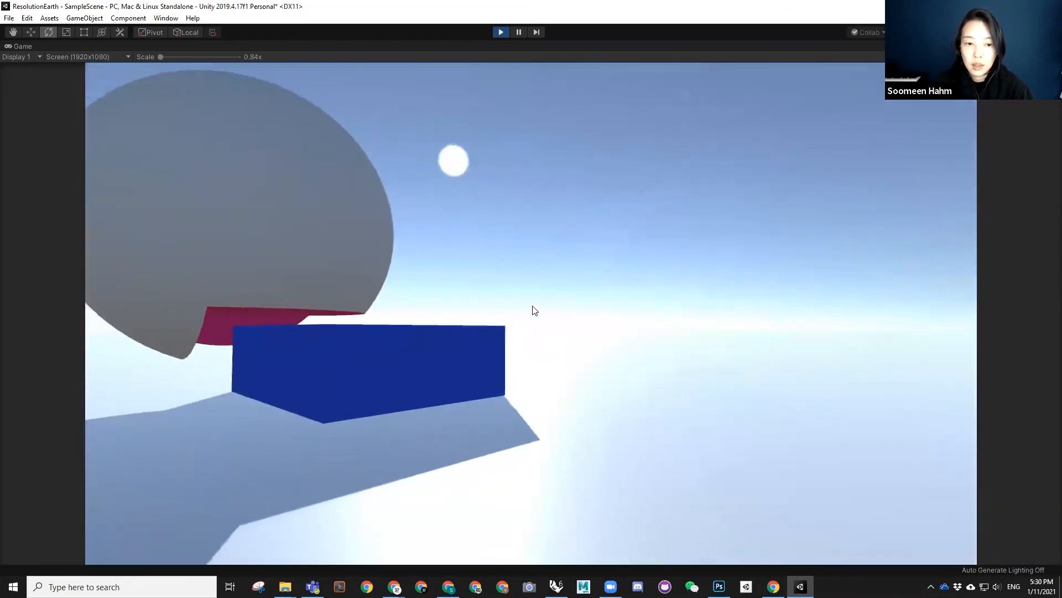
key(a)
right_drag(386, 240, 531, 313)
key(a)
key(a)
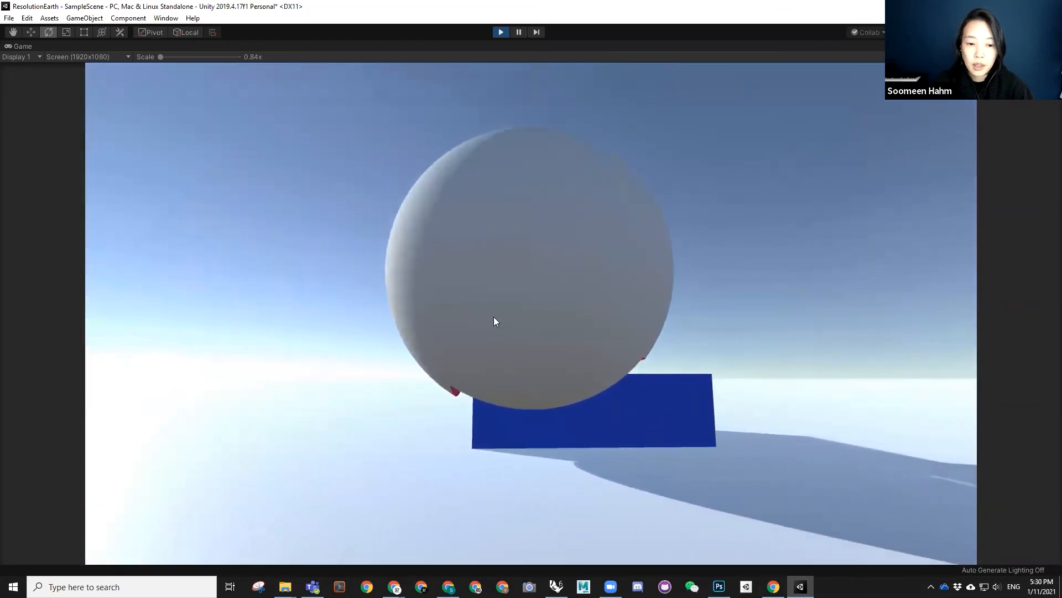
right_drag(421, 314, 525, 308)
key(a)
key(a)
key(a)
key(a)
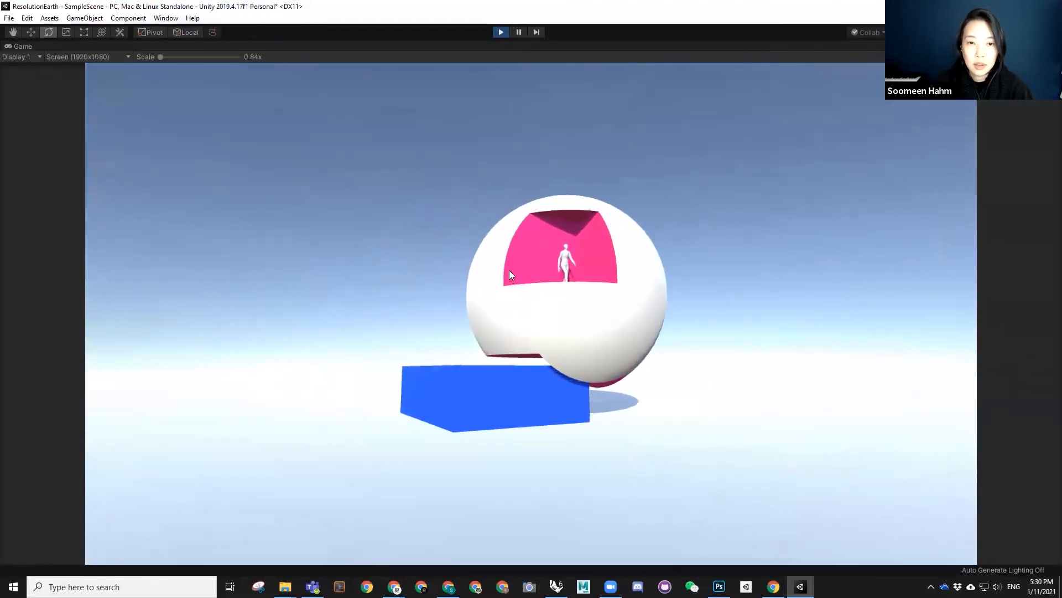
key(w)
key(w)
right_drag(581, 253, 524, 316)
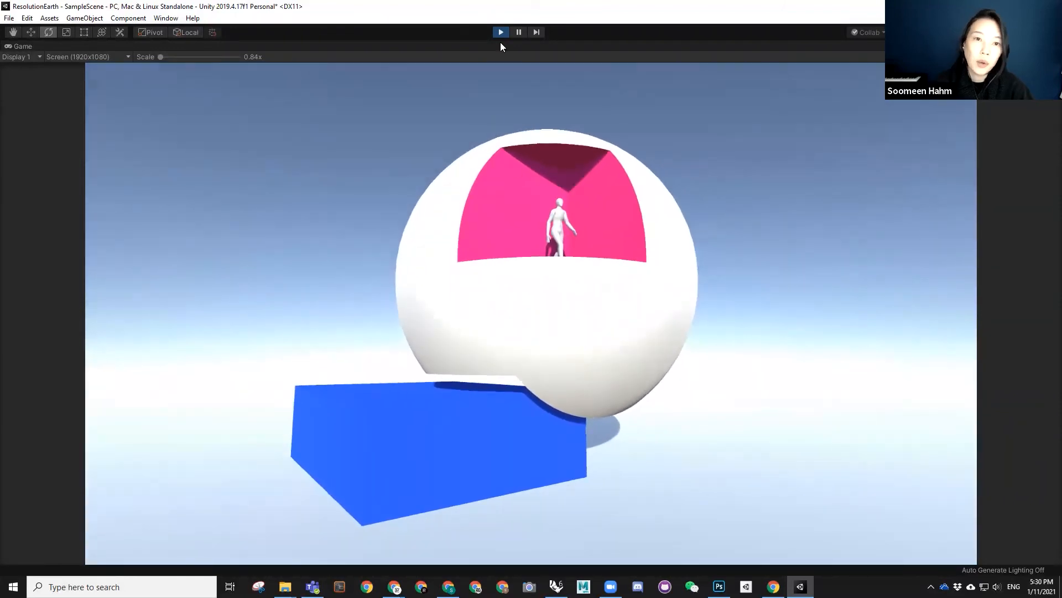